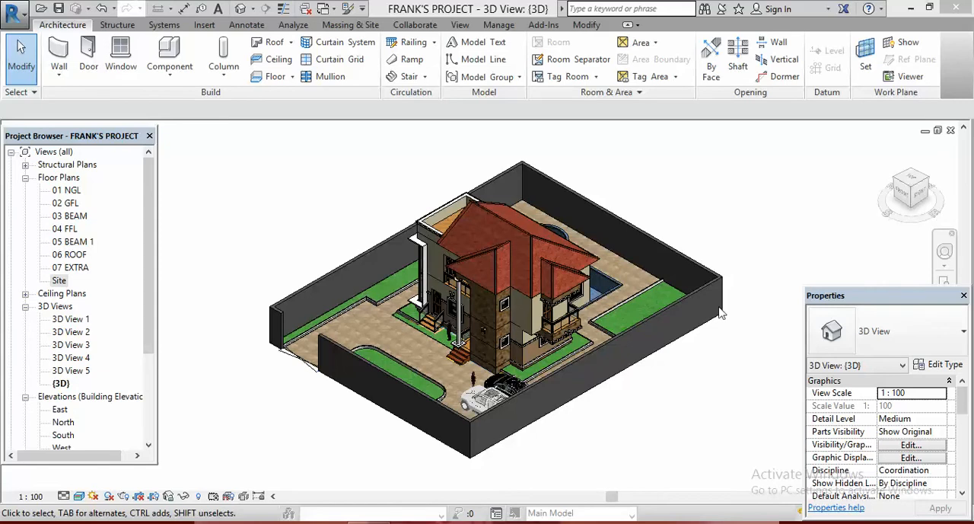
- Delete the red tiled hip roof covering the house in the 3D view
{"action": "scroll", "coordinate": [635, 277], "scroll_direction": "up", "scroll_amount": 5}
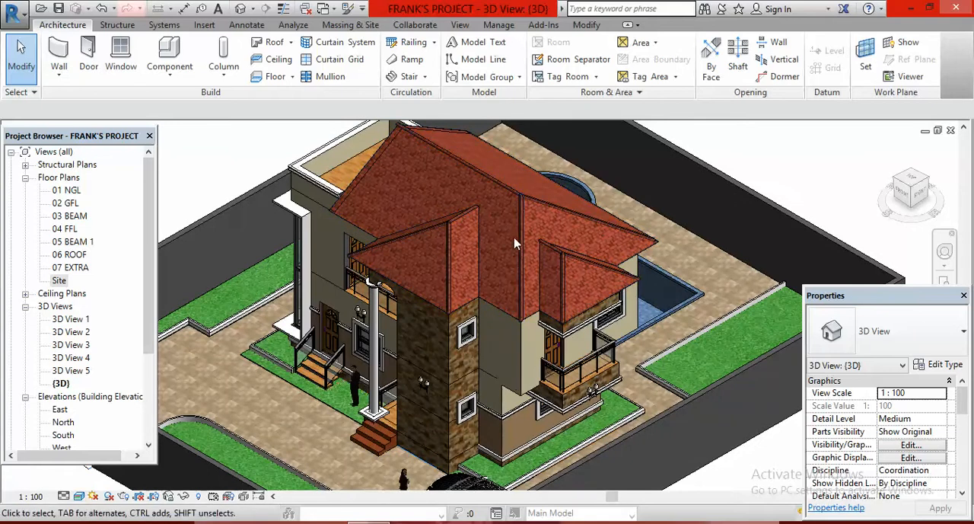
{"action": "left_click", "coordinate": [502, 312]}
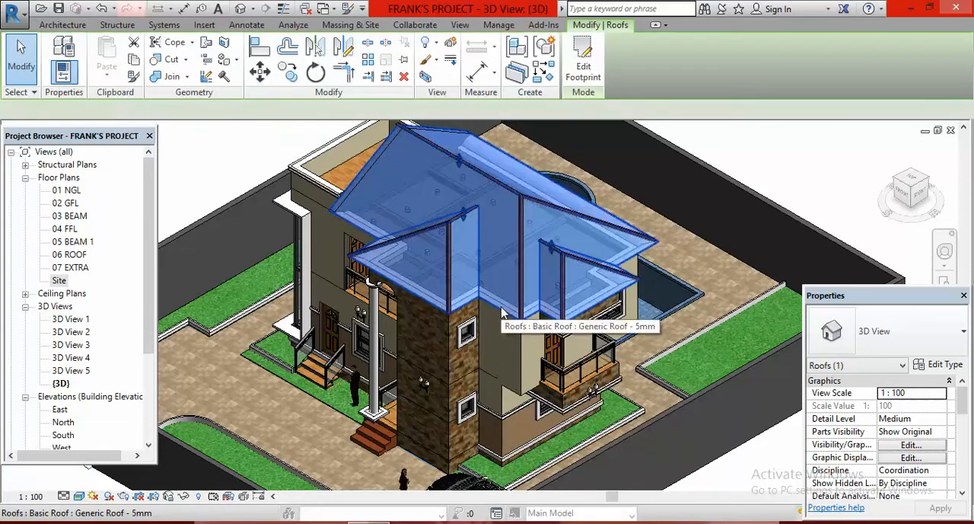
{"action": "left_click", "coordinate": [404, 77]}
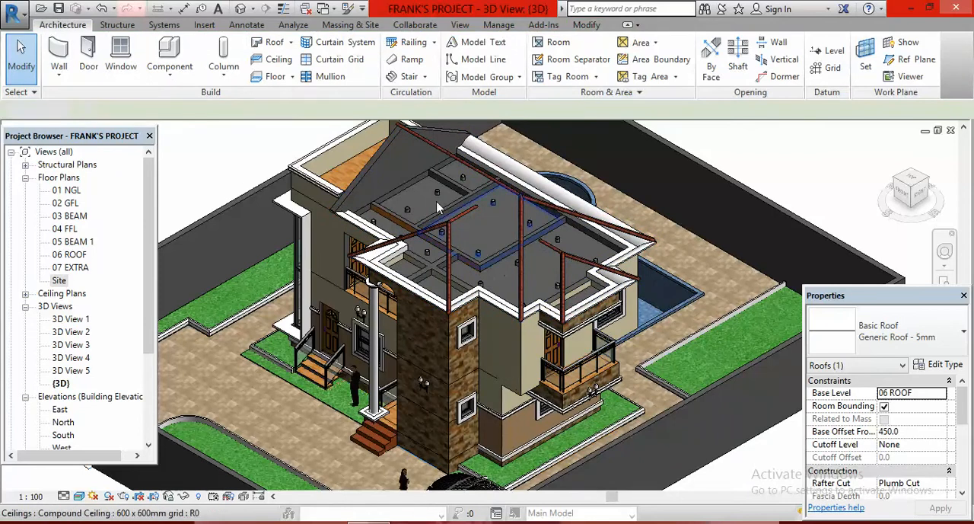
- Delete the three roof ridge caps left above the stone-clad front projection
{"action": "left_click", "coordinate": [457, 218]}
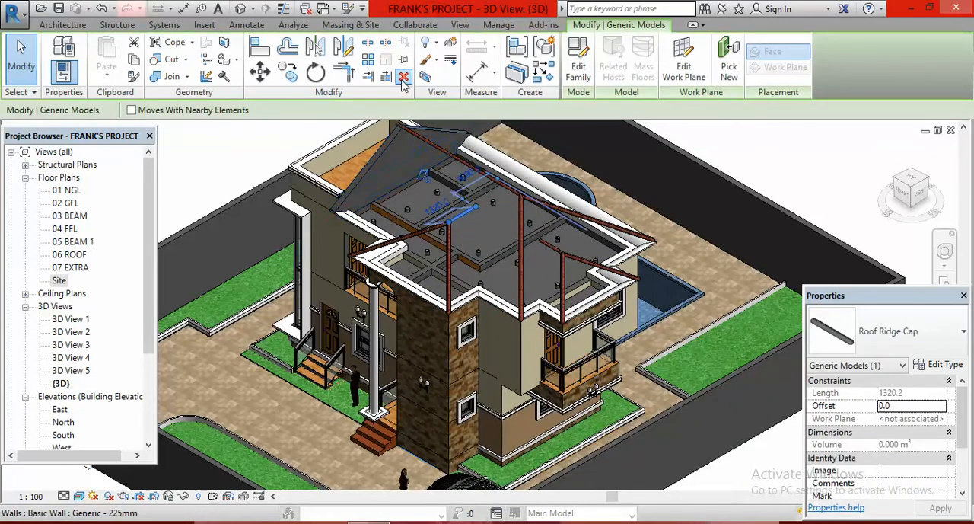
{"action": "left_click", "coordinate": [404, 77]}
{"action": "left_click", "coordinate": [440, 229]}
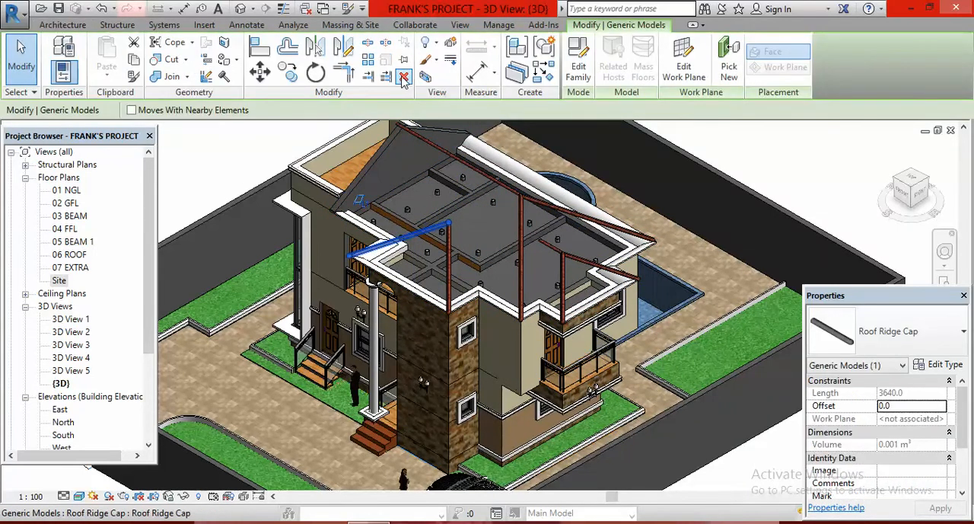
{"action": "left_click", "coordinate": [448, 237]}
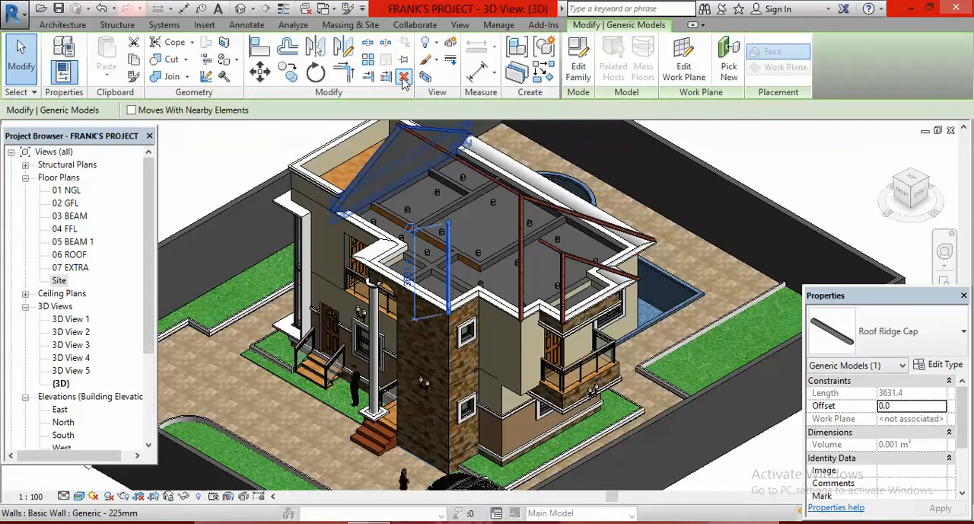
{"action": "left_click", "coordinate": [404, 76]}
- Delete the ridge cap along the main roof ridge and the two caps running down the main hips
{"action": "left_click", "coordinate": [453, 156]}
{"action": "left_click", "coordinate": [404, 77]}
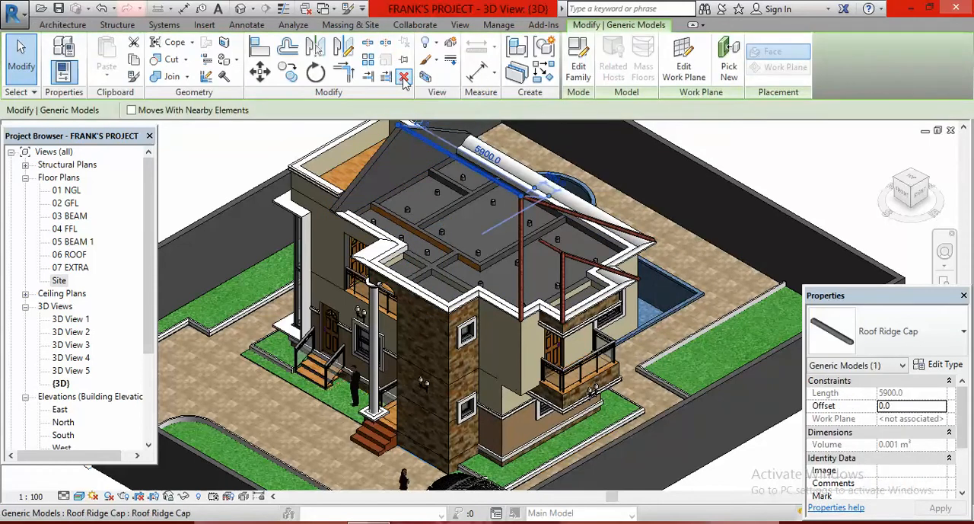
{"action": "left_click", "coordinate": [522, 216]}
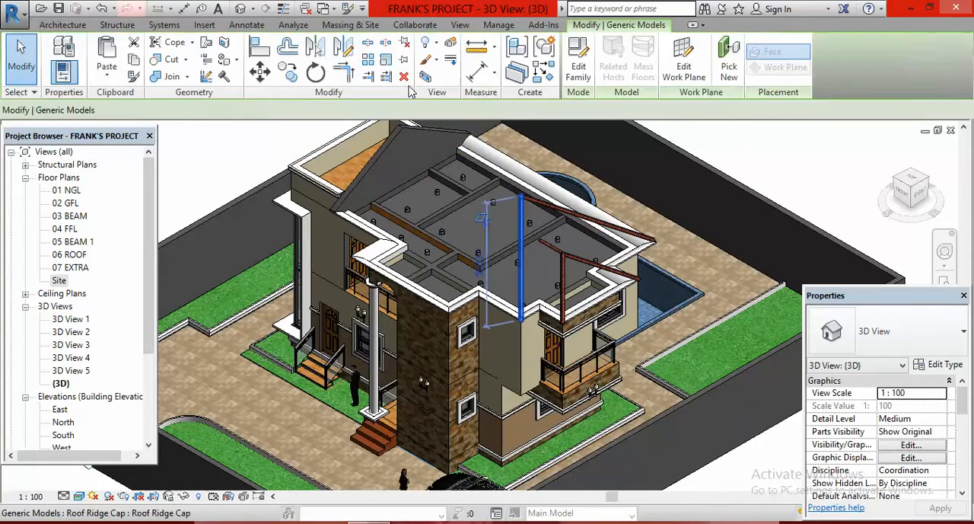
{"action": "left_click", "coordinate": [405, 77]}
{"action": "left_click", "coordinate": [552, 207]}
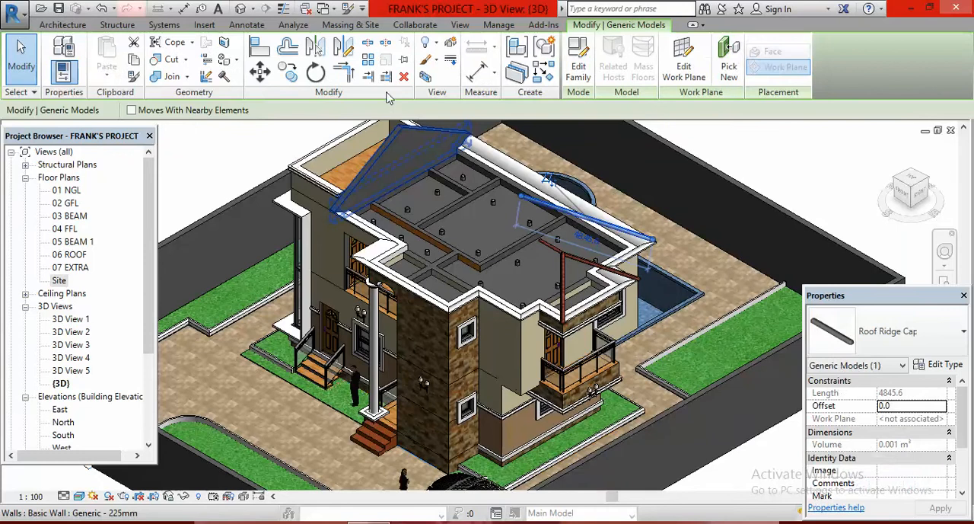
{"action": "left_click", "coordinate": [404, 77]}
- Delete the remaining ridge caps above the small projection over the balcony
{"action": "left_click", "coordinate": [580, 265]}
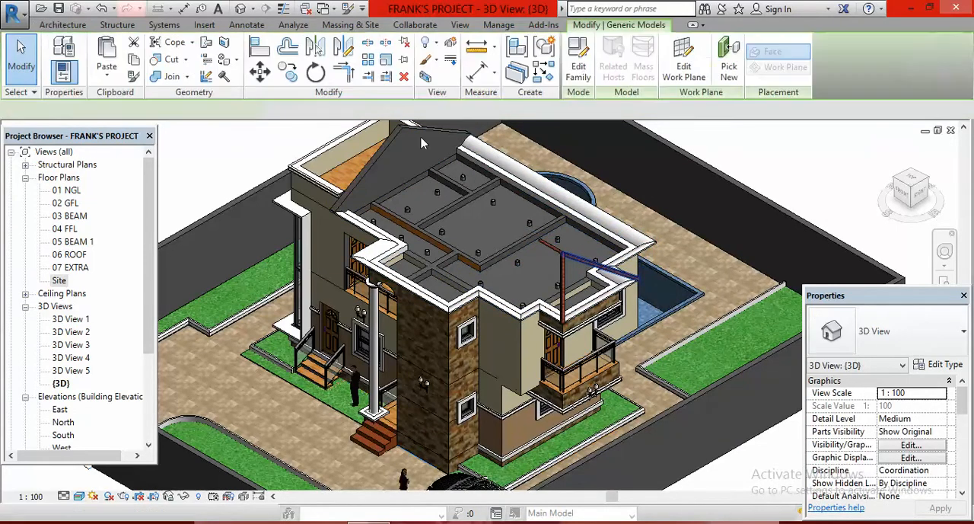
{"action": "left_click", "coordinate": [404, 77]}
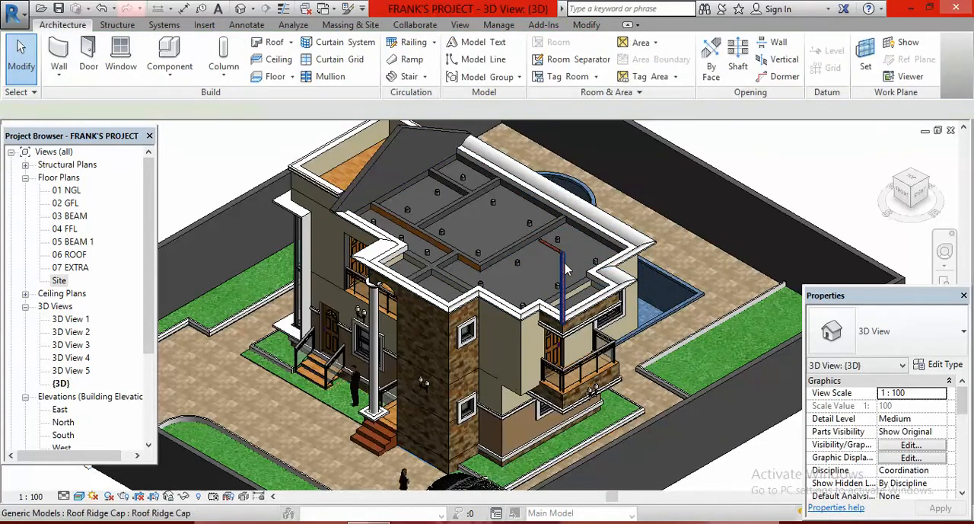
{"action": "left_click", "coordinate": [562, 297]}
{"action": "left_click", "coordinate": [404, 77]}
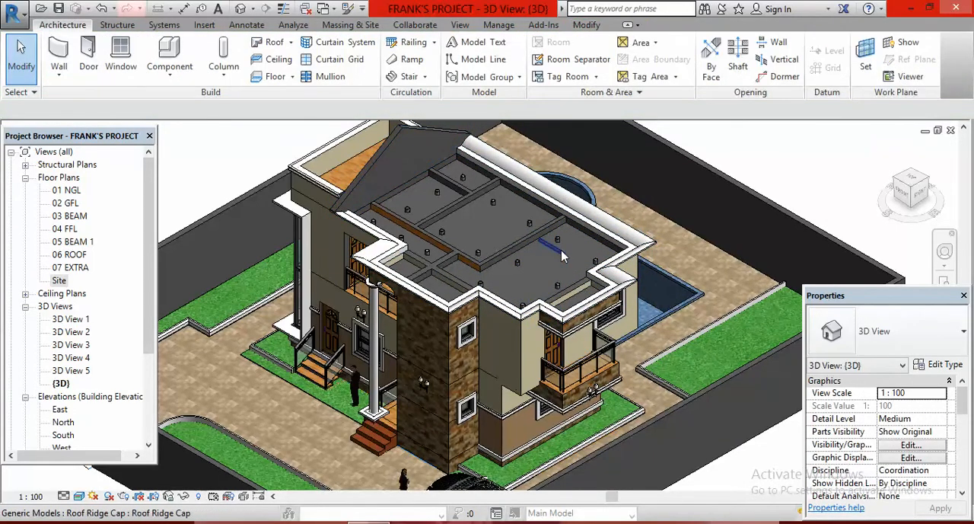
{"action": "left_click", "coordinate": [434, 156]}
{"action": "left_click", "coordinate": [404, 77]}
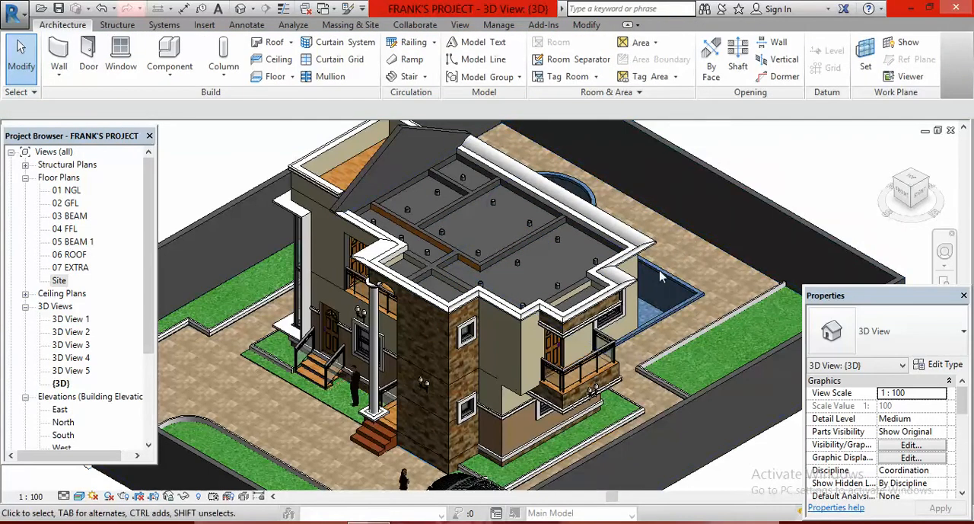
- Turn the 3D view to the front-left corner and examine the house without its roof
{"action": "scroll", "coordinate": [661, 277], "scroll_direction": "down", "scroll_amount": 2}
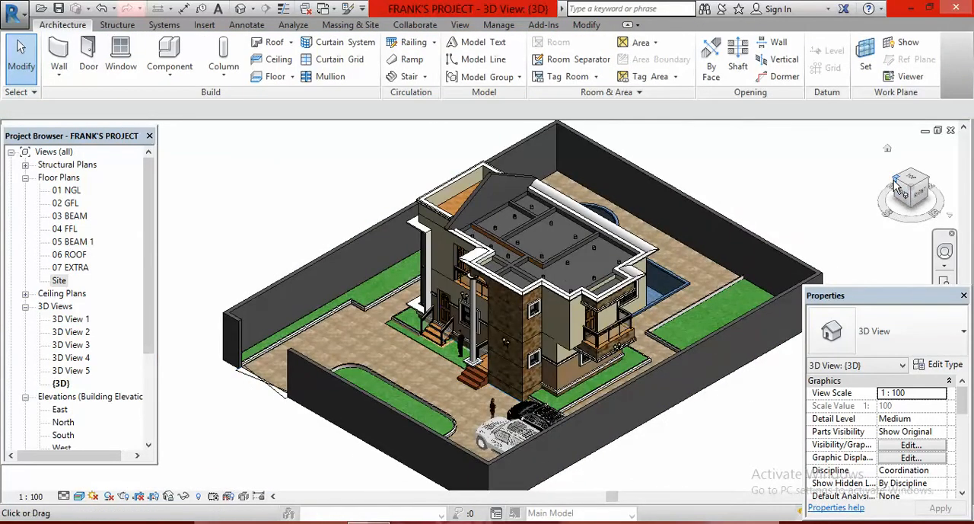
{"action": "left_click", "coordinate": [898, 191]}
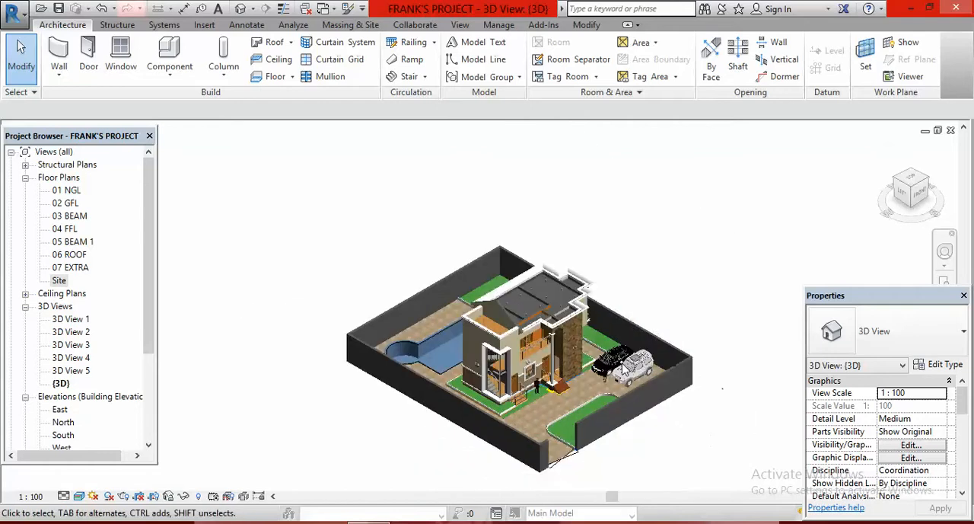
{"action": "scroll", "coordinate": [563, 297], "scroll_direction": "up", "scroll_amount": 5}
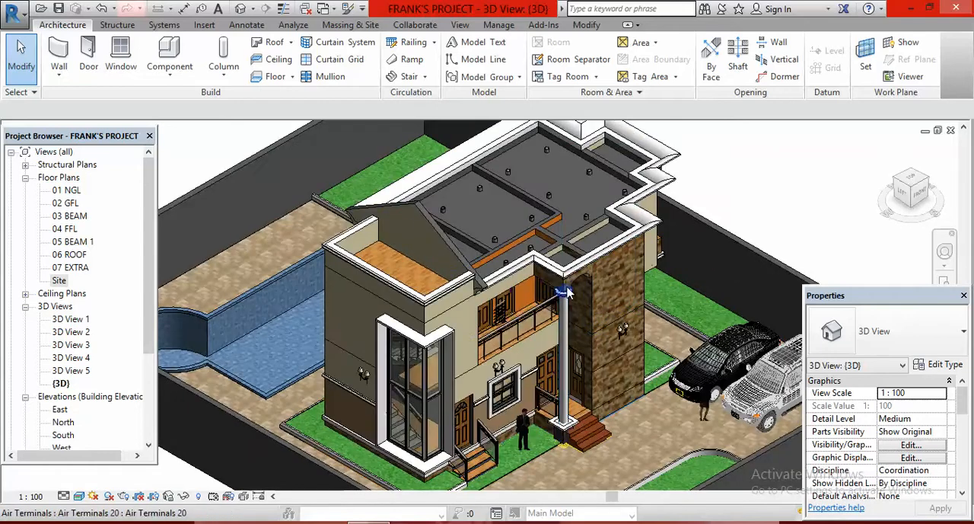
{"action": "scroll", "coordinate": [565, 292], "scroll_direction": "down", "scroll_amount": 4}
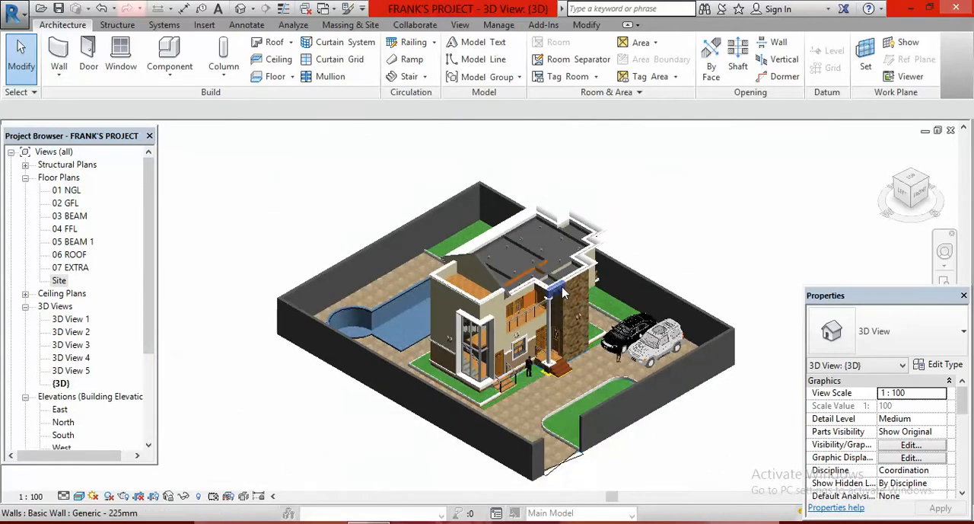
{"action": "scroll", "coordinate": [564, 292], "scroll_direction": "up", "scroll_amount": 3}
{"action": "scroll", "coordinate": [630, 314], "scroll_direction": "down", "scroll_amount": 2}
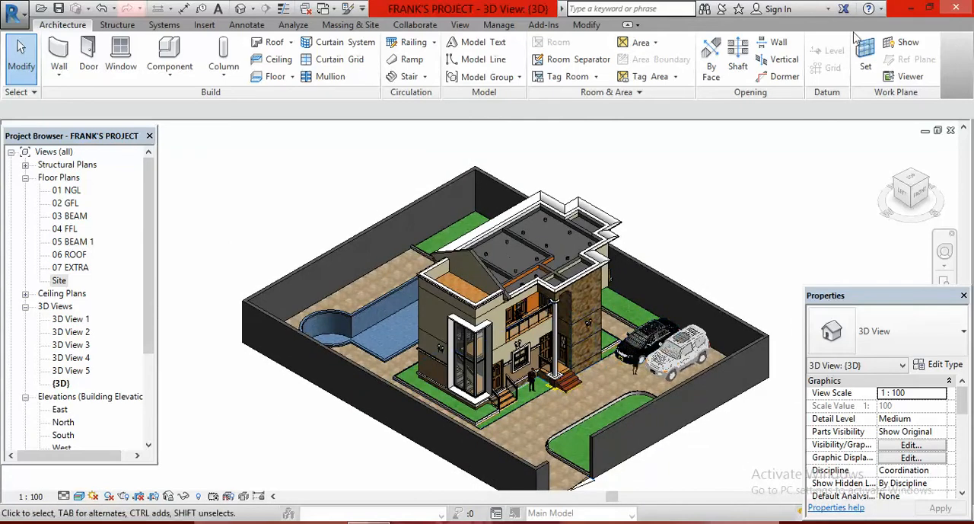
{"action": "scroll", "coordinate": [572, 288], "scroll_direction": "up", "scroll_amount": 1}
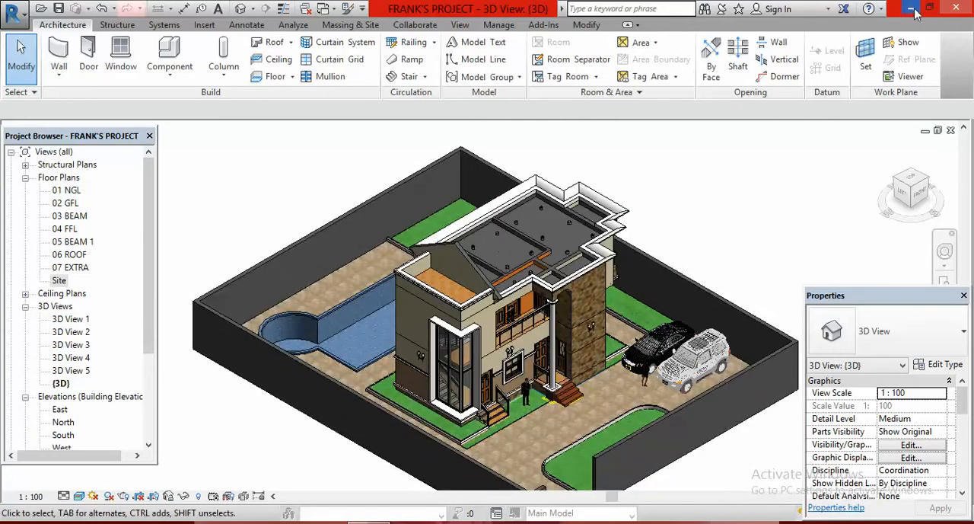
- Switch to the desktop and open the AGBAJE 1 image from the 03 TTC folder inside CLUSTER
{"action": "left_click", "coordinate": [912, 9]}
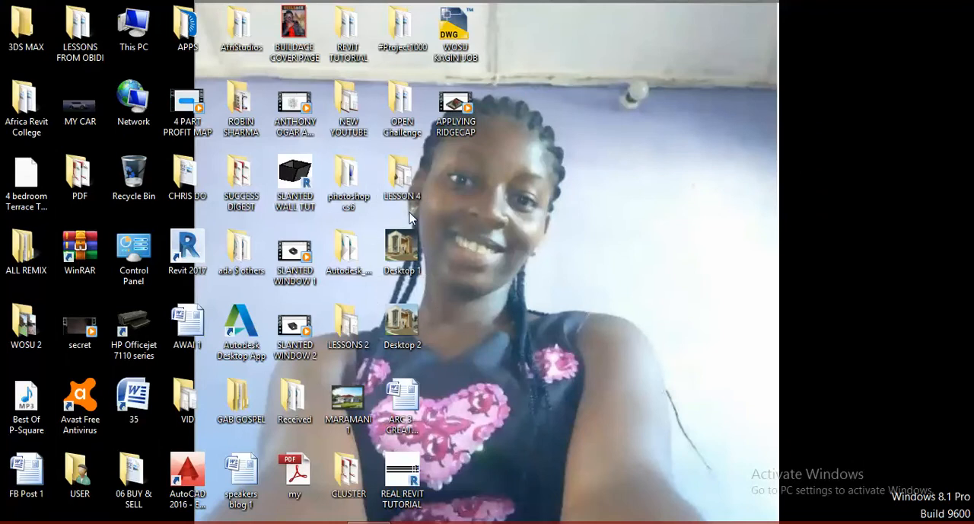
{"action": "double_click", "coordinate": [356, 478]}
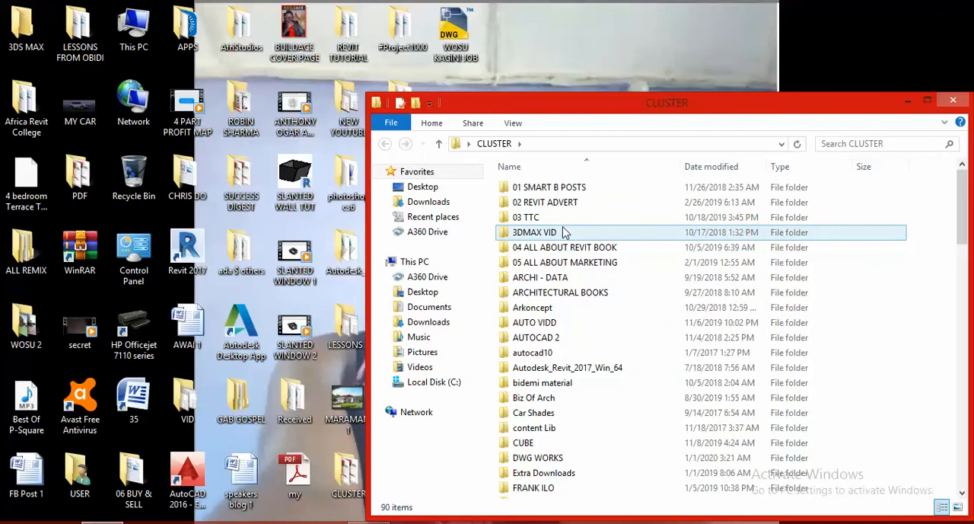
{"action": "double_click", "coordinate": [543, 218]}
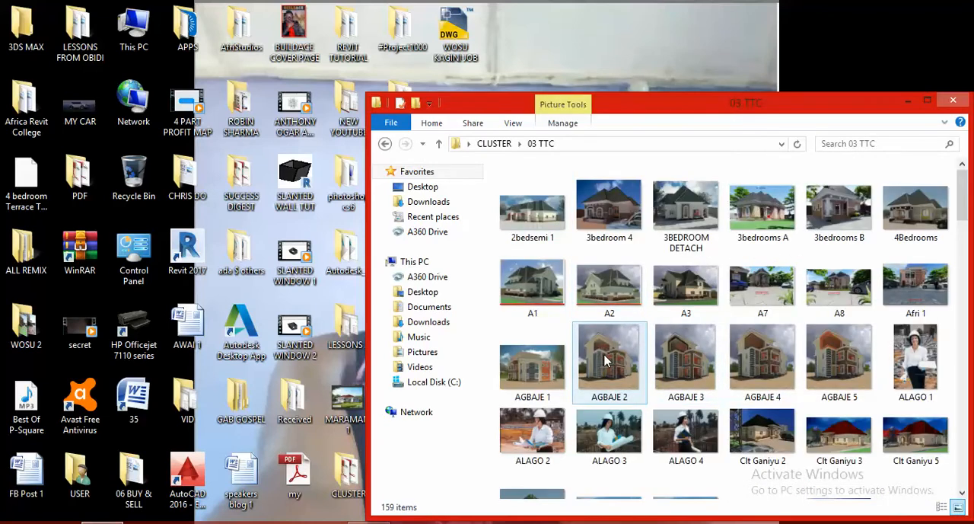
{"action": "double_click", "coordinate": [539, 365]}
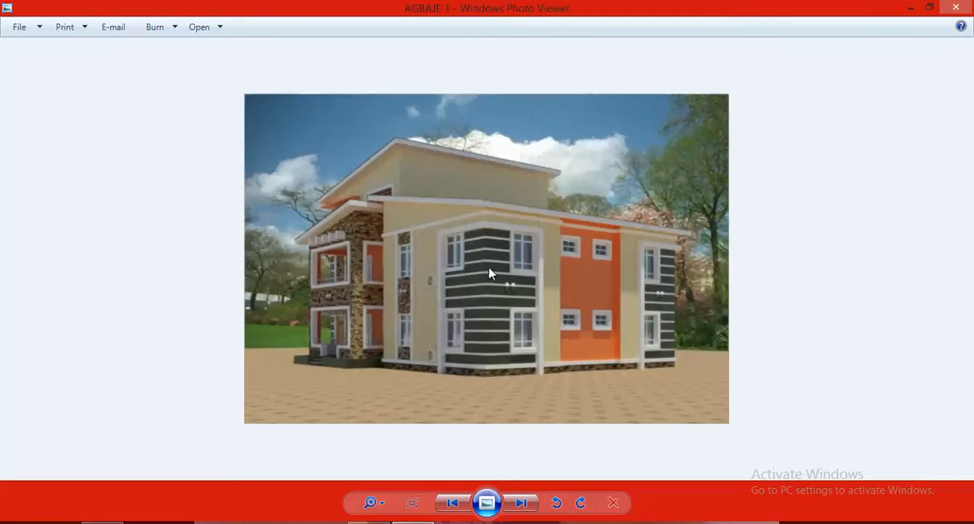
- Browse the renderings from AGBAJE 2 through AGBAJE 5 to study their roof designs, finishing on AGBAJE 4
{"action": "left_click", "coordinate": [522, 503]}
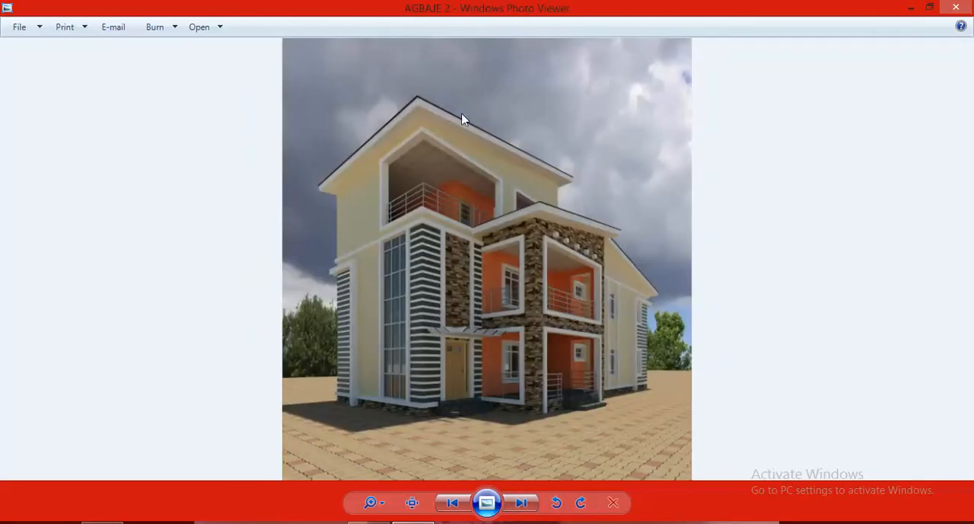
{"action": "left_click", "coordinate": [525, 504]}
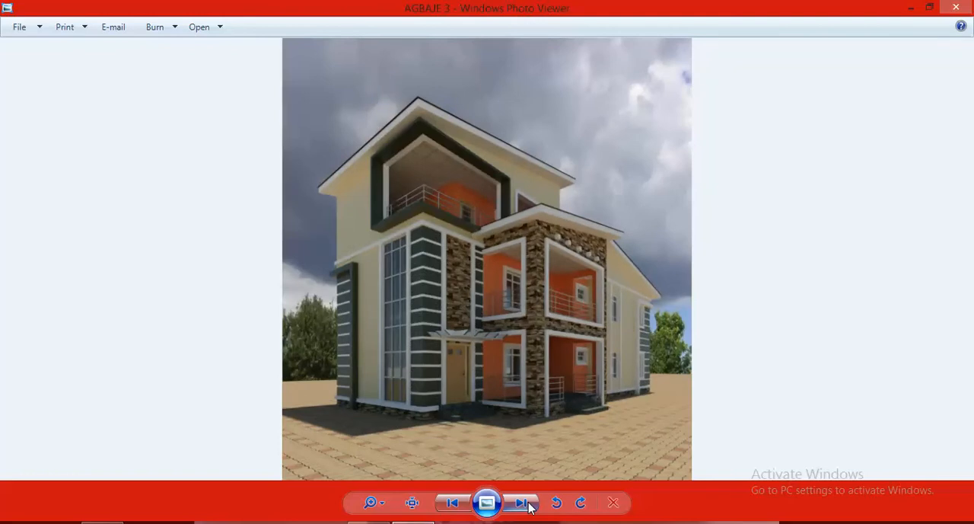
{"action": "left_click", "coordinate": [525, 502]}
{"action": "left_click", "coordinate": [529, 506]}
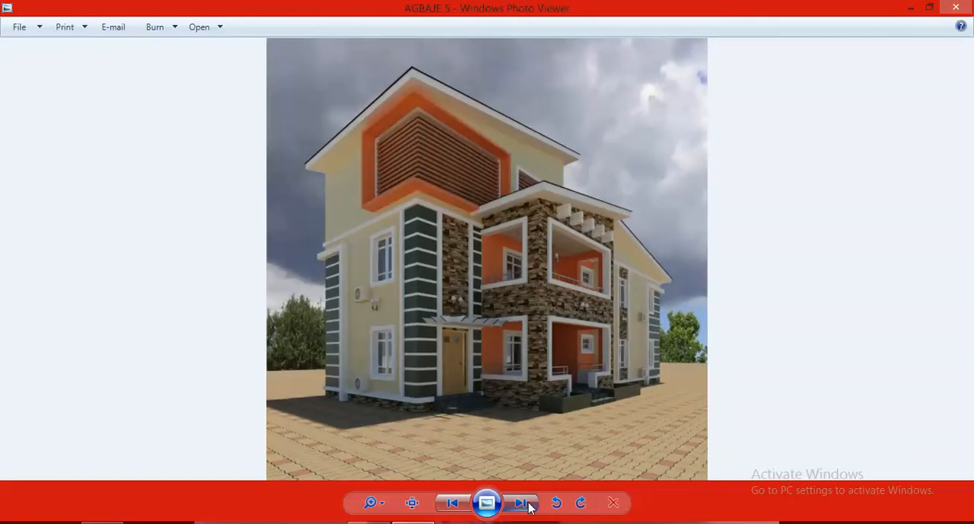
{"action": "left_click", "coordinate": [528, 504]}
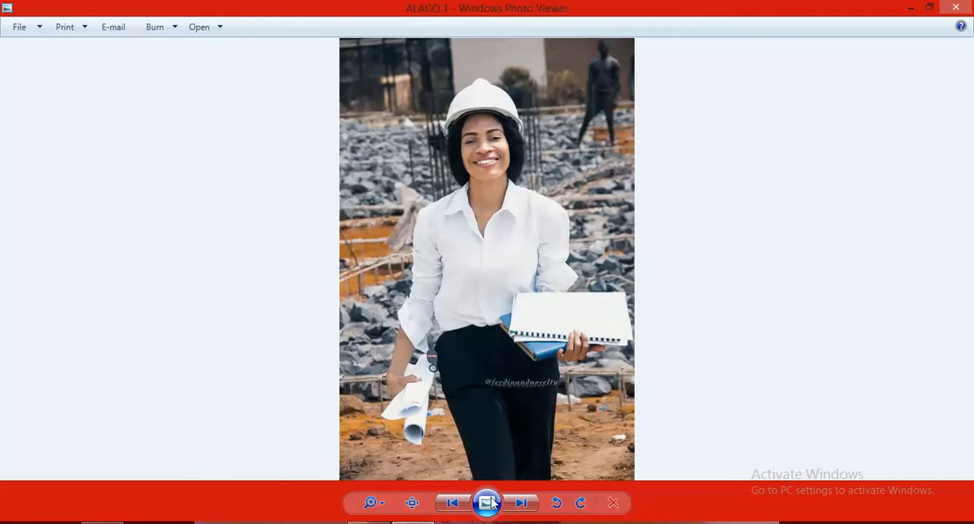
{"action": "left_click", "coordinate": [453, 504]}
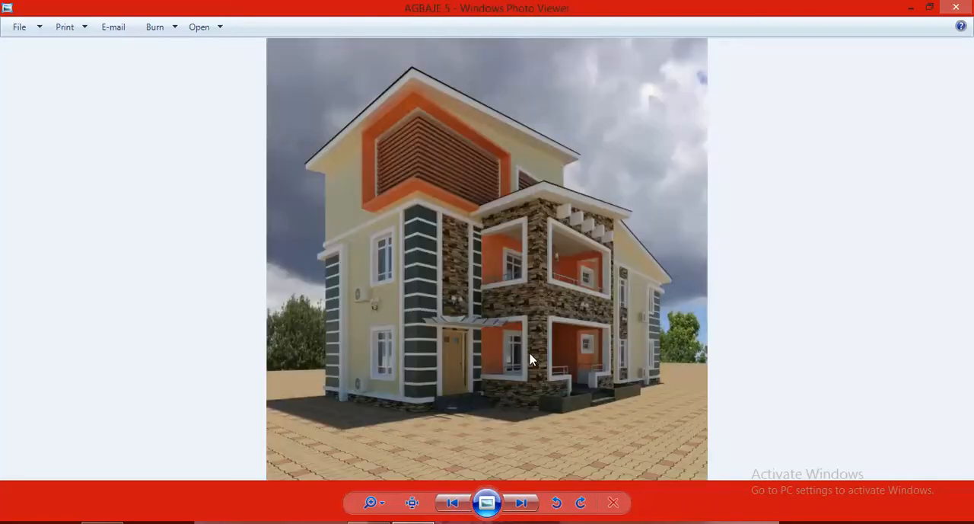
{"action": "left_click", "coordinate": [466, 503]}
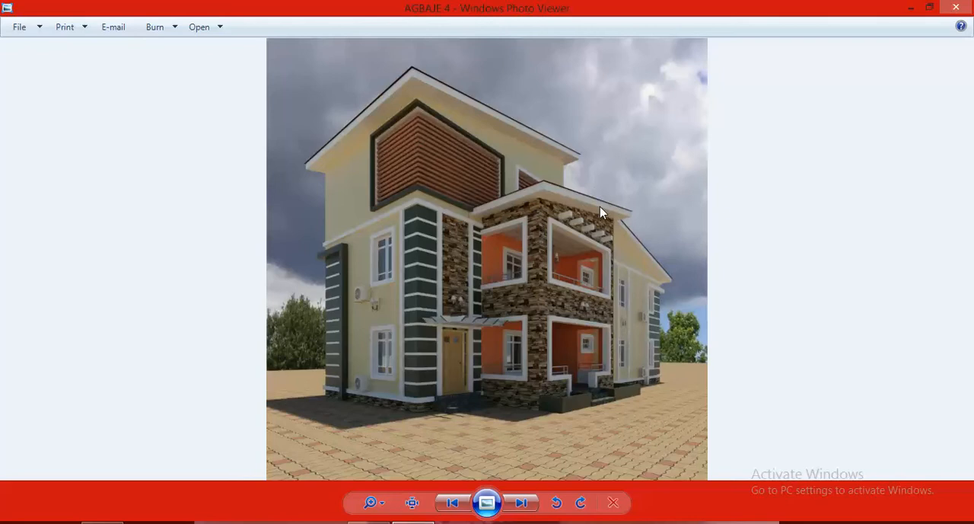
- Close the image viewer and the picture folder, and return to the Revit project
{"action": "left_click", "coordinate": [956, 8]}
{"action": "left_click", "coordinate": [950, 101]}
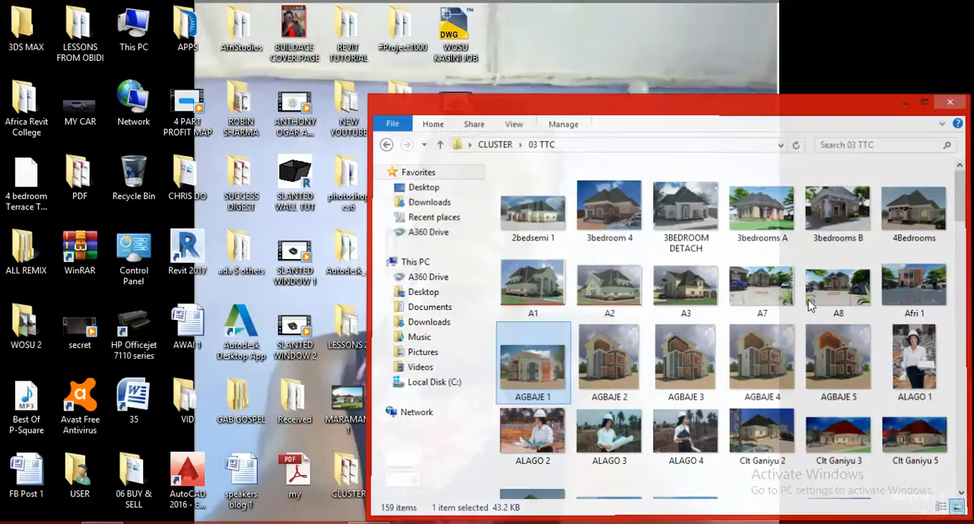
{"action": "left_click", "coordinate": [371, 522]}
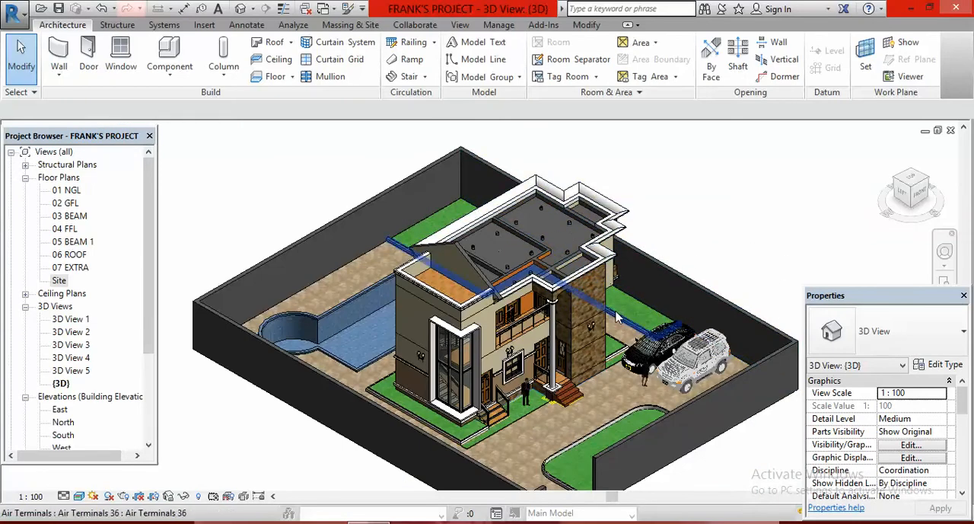
- Delete the white stepped roof-edge trim that runs around the top of the house
{"action": "scroll", "coordinate": [607, 293], "scroll_direction": "up", "scroll_amount": 1}
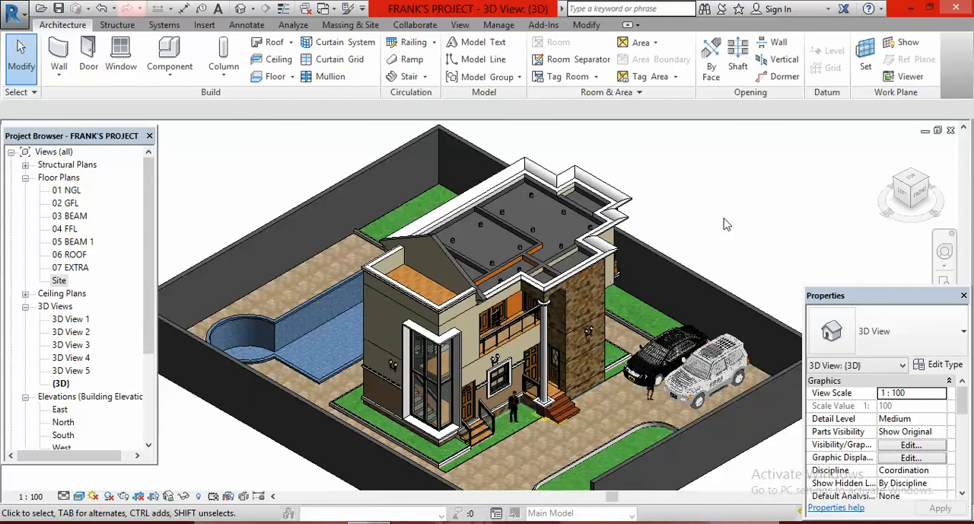
{"action": "left_click", "coordinate": [606, 186]}
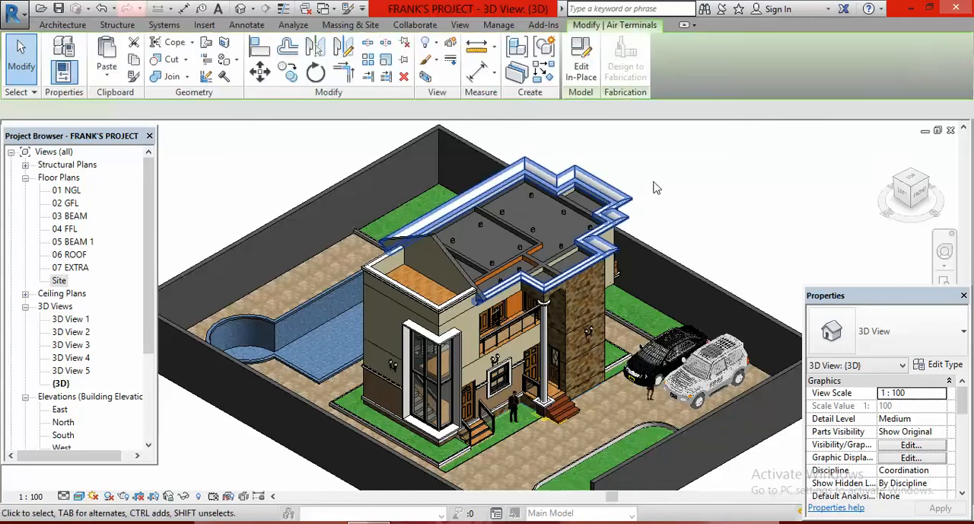
{"action": "left_click", "coordinate": [724, 198]}
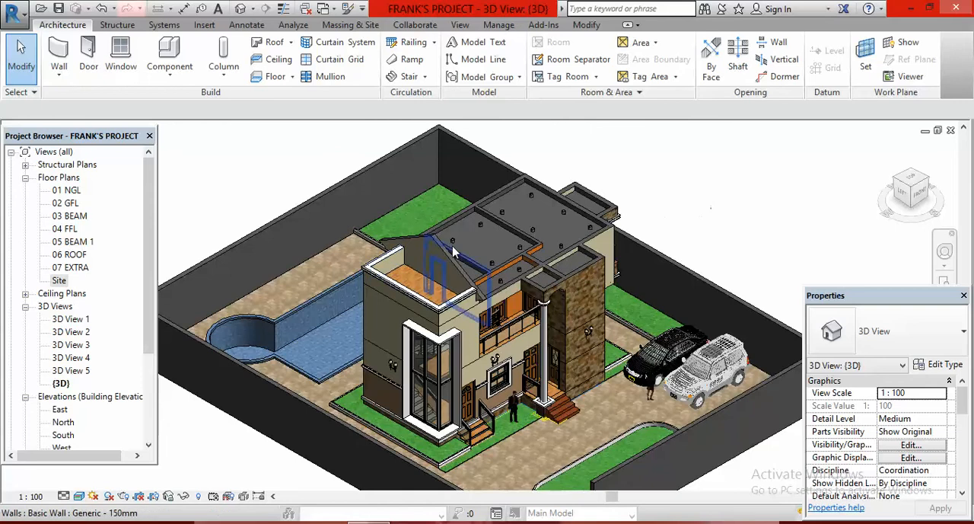
{"action": "scroll", "coordinate": [423, 242], "scroll_direction": "up", "scroll_amount": 3}
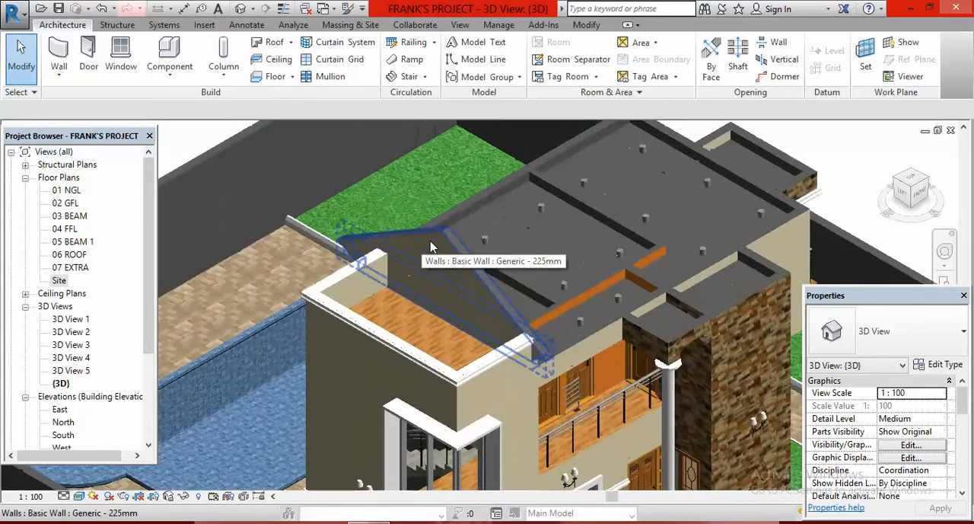
- Reset the edited profile of the gable-shaped Generic - 225mm wall behind the roof terrace to its original rectangular shape
{"action": "left_click", "coordinate": [455, 257]}
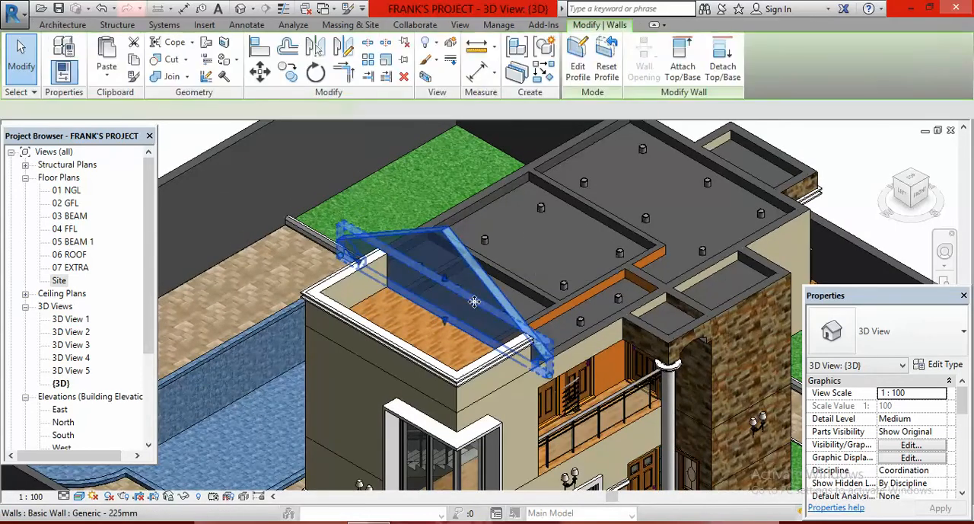
{"action": "left_click", "coordinate": [609, 83]}
{"action": "left_click", "coordinate": [606, 67]}
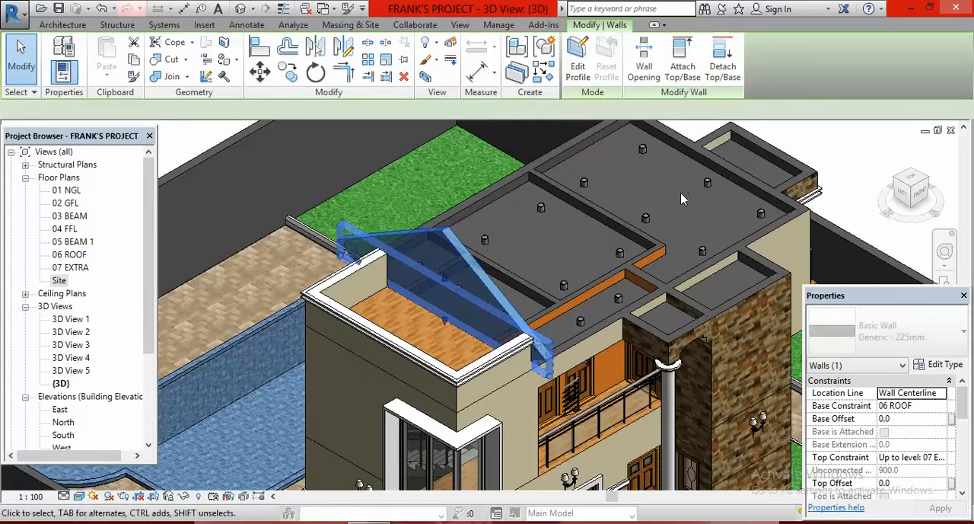
{"action": "left_click", "coordinate": [820, 159]}
- Trim both overhanging ends of the reset wall to corners with the two adjoining terrace parapet walls
{"action": "scroll", "coordinate": [541, 354], "scroll_direction": "up", "scroll_amount": 3}
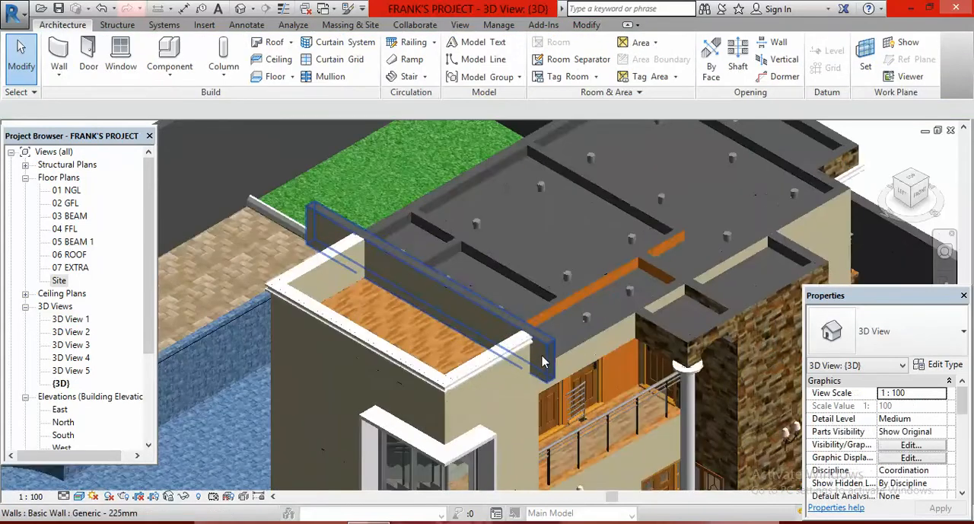
{"action": "left_click", "coordinate": [586, 25]}
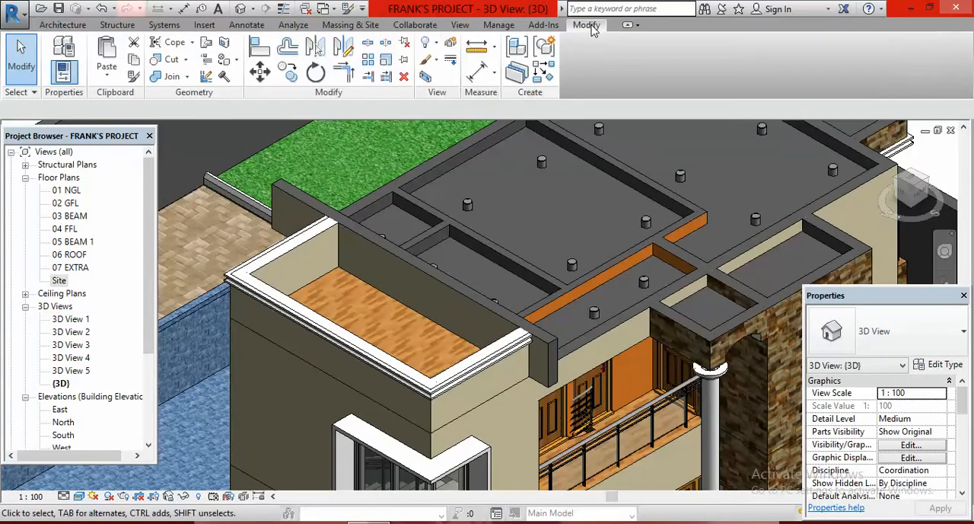
{"action": "left_click", "coordinate": [343, 71]}
{"action": "left_click", "coordinate": [326, 276]}
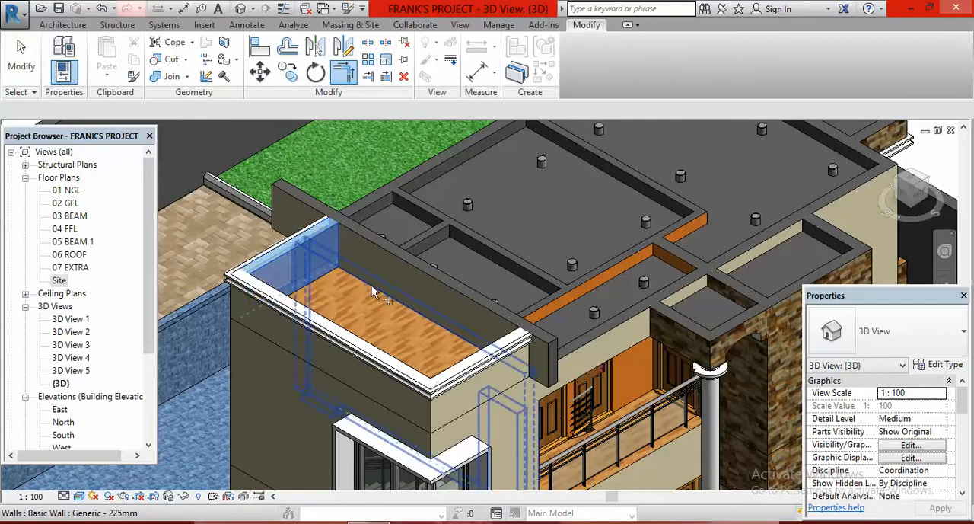
{"action": "left_click", "coordinate": [434, 321]}
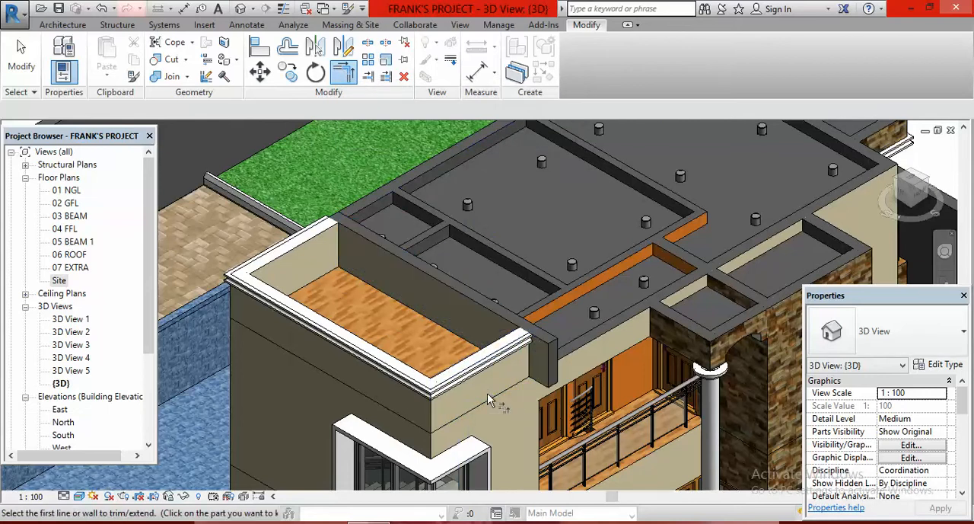
{"action": "left_click", "coordinate": [475, 299]}
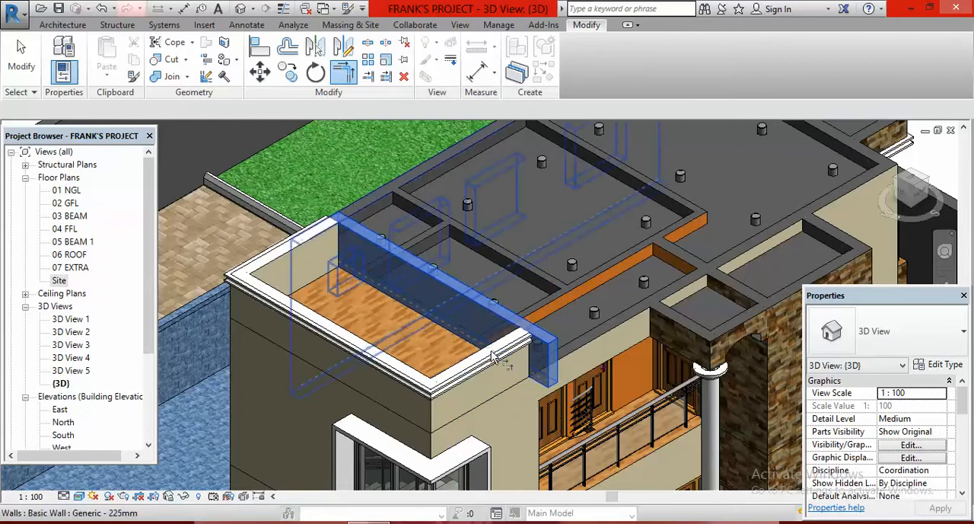
{"action": "left_click", "coordinate": [503, 391]}
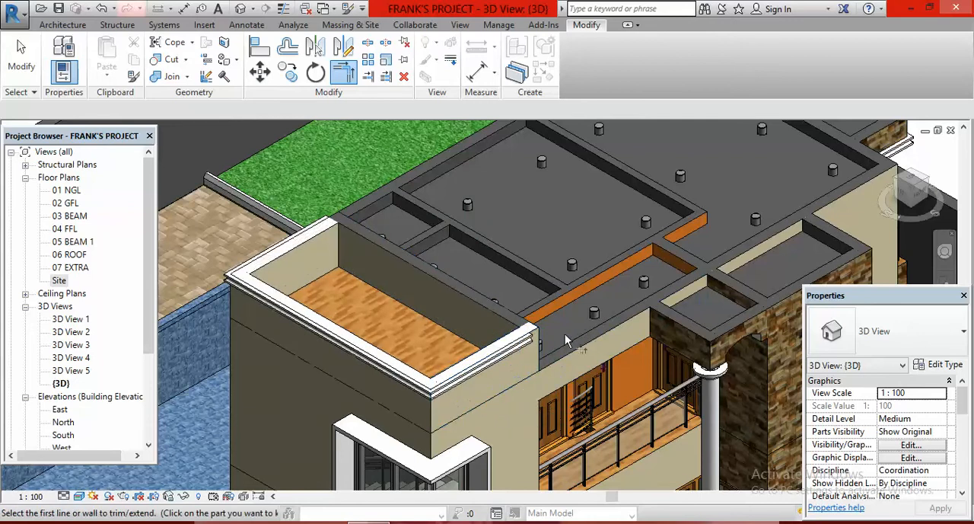
{"action": "scroll", "coordinate": [605, 255], "scroll_direction": "down", "scroll_amount": 5}
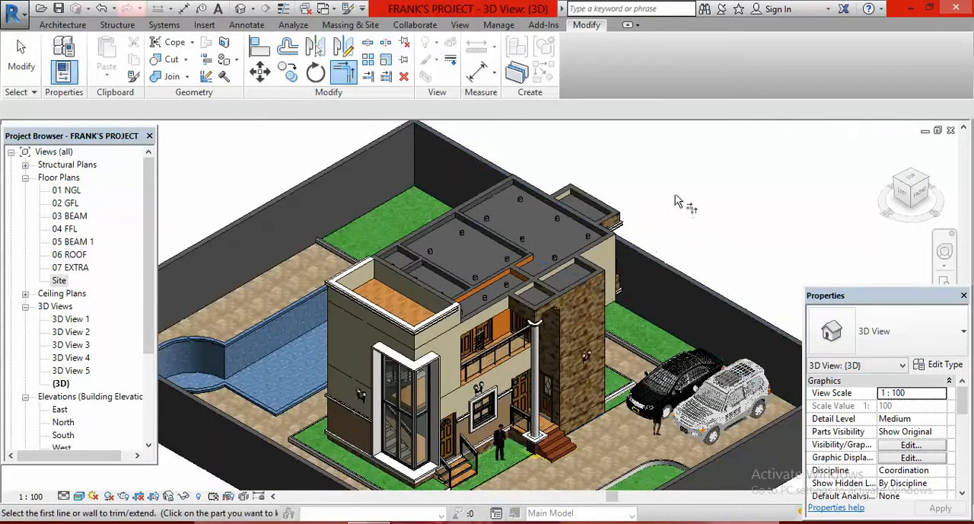
{"action": "right_click", "coordinate": [674, 199]}
{"action": "left_click", "coordinate": [694, 199]}
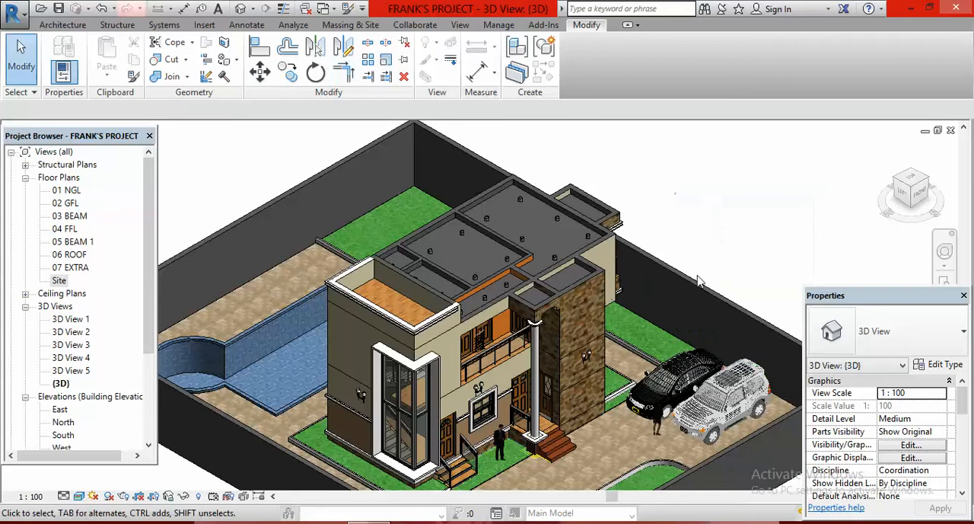
- Examine the stripped roof area, ceilings and parapets of the house in the 3D view
{"action": "scroll", "coordinate": [589, 270], "scroll_direction": "up", "scroll_amount": 2}
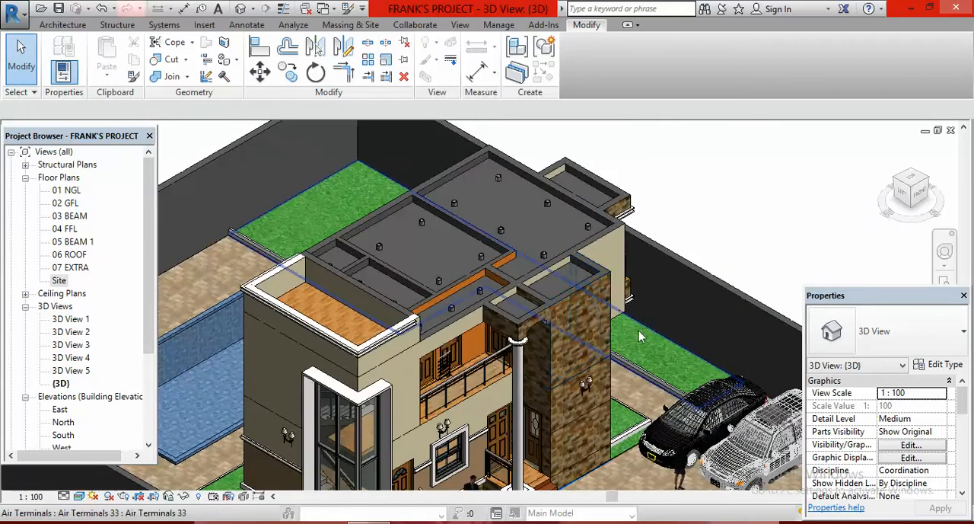
{"action": "scroll", "coordinate": [635, 338], "scroll_direction": "down", "scroll_amount": 1}
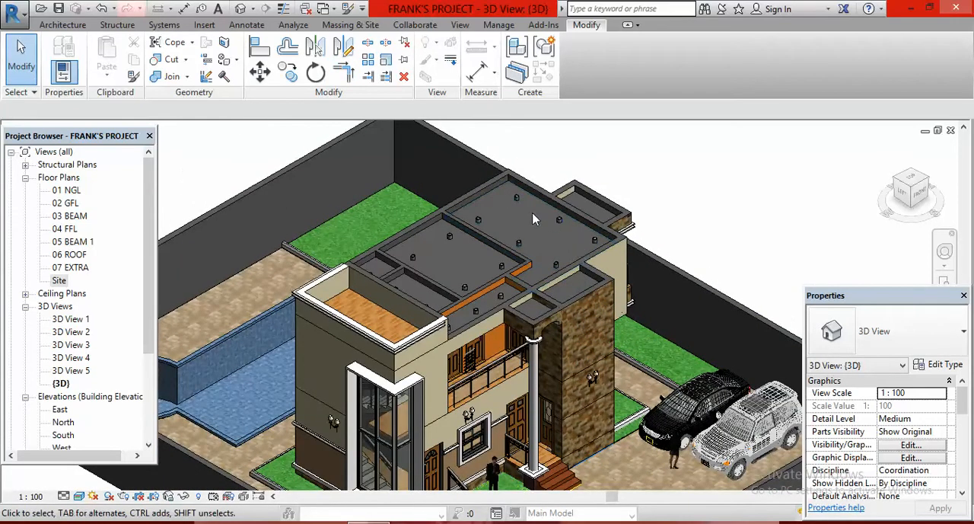
{"action": "scroll", "coordinate": [563, 224], "scroll_direction": "down", "scroll_amount": 1}
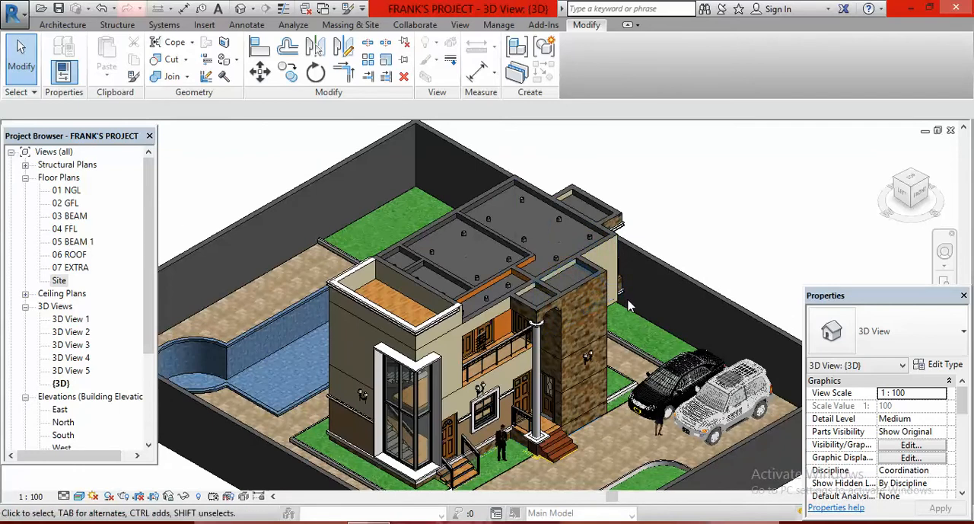
{"action": "scroll", "coordinate": [576, 304], "scroll_direction": "up", "scroll_amount": 1}
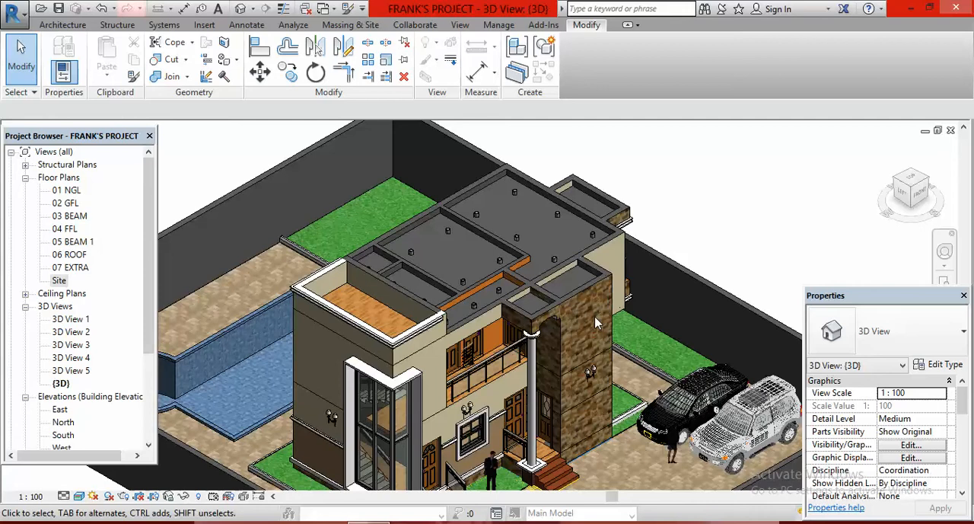
{"action": "middle_click_drag", "start_coordinate": [605, 313], "coordinate": [562, 254], "text": "shift"}
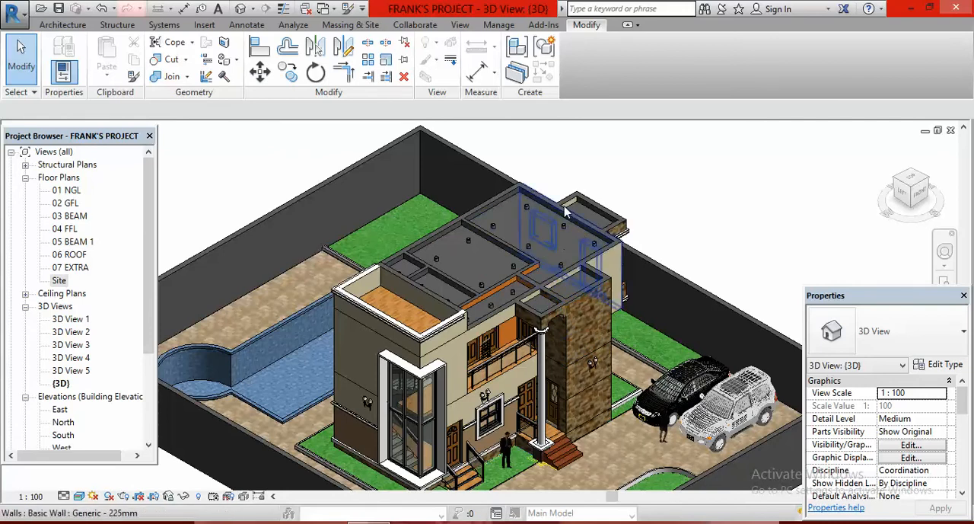
{"action": "scroll", "coordinate": [571, 295], "scroll_direction": "up", "scroll_amount": 3}
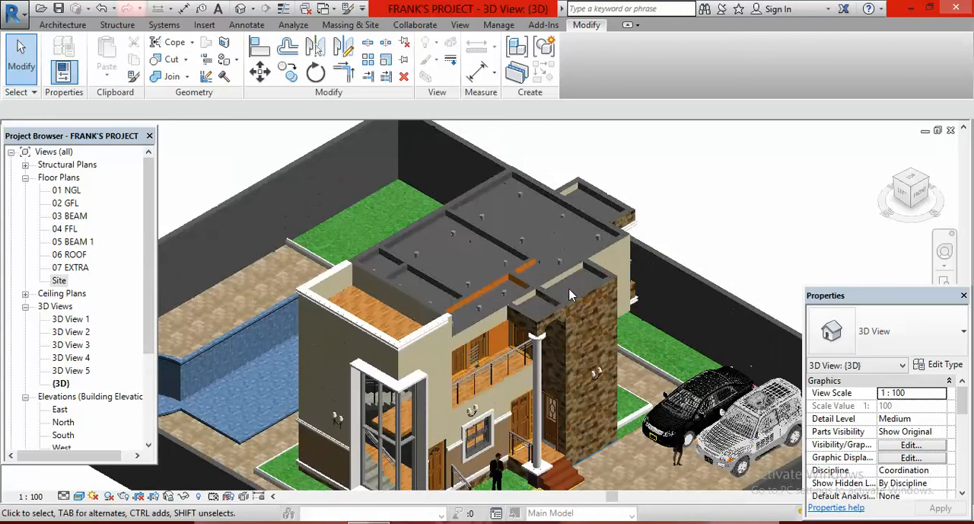
{"action": "scroll", "coordinate": [571, 296], "scroll_direction": "down", "scroll_amount": 3}
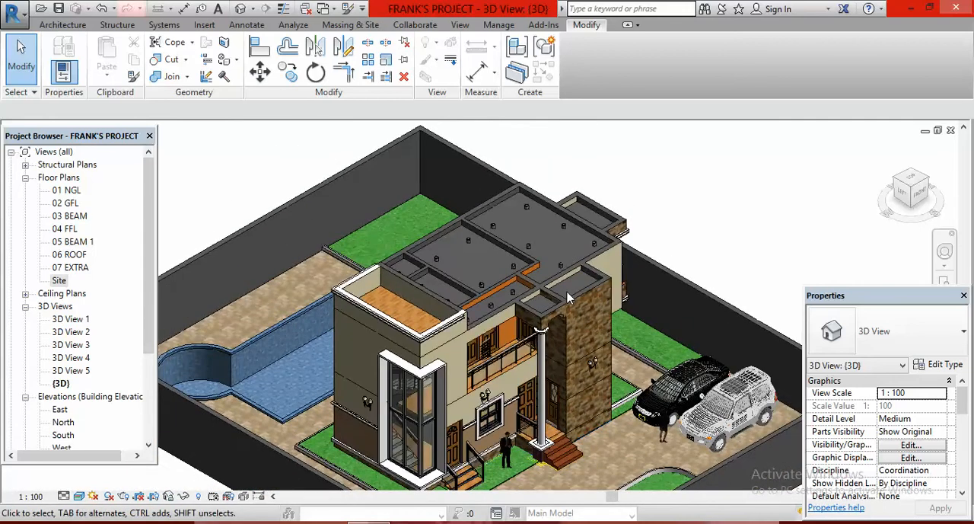
{"action": "scroll", "coordinate": [539, 263], "scroll_direction": "down", "scroll_amount": 4}
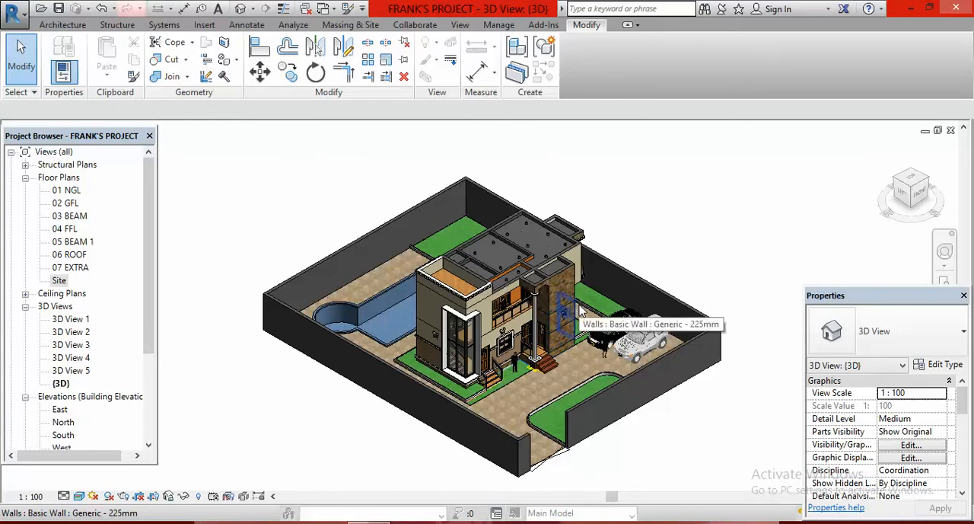
{"action": "scroll", "coordinate": [614, 259], "scroll_direction": "up", "scroll_amount": 3}
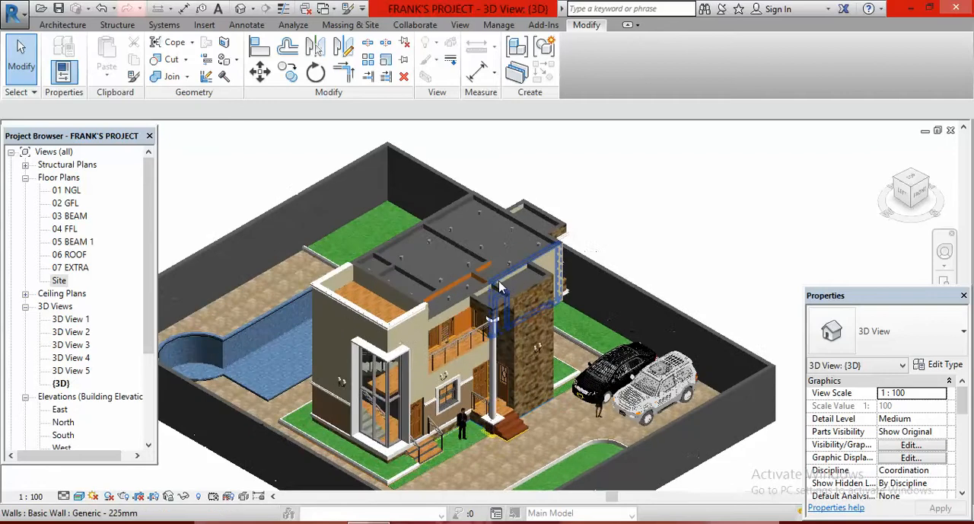
{"action": "scroll", "coordinate": [421, 328], "scroll_direction": "up", "scroll_amount": 5}
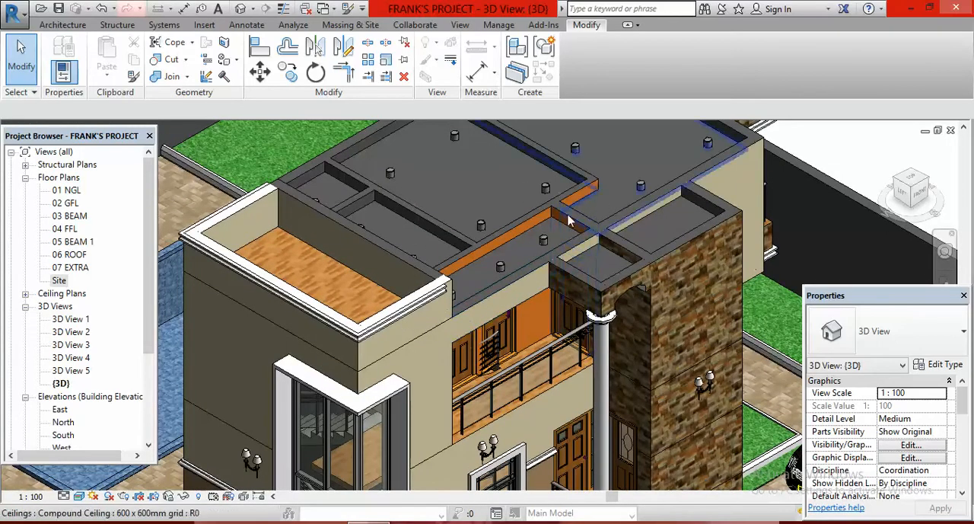
{"action": "scroll", "coordinate": [498, 271], "scroll_direction": "down", "scroll_amount": 5}
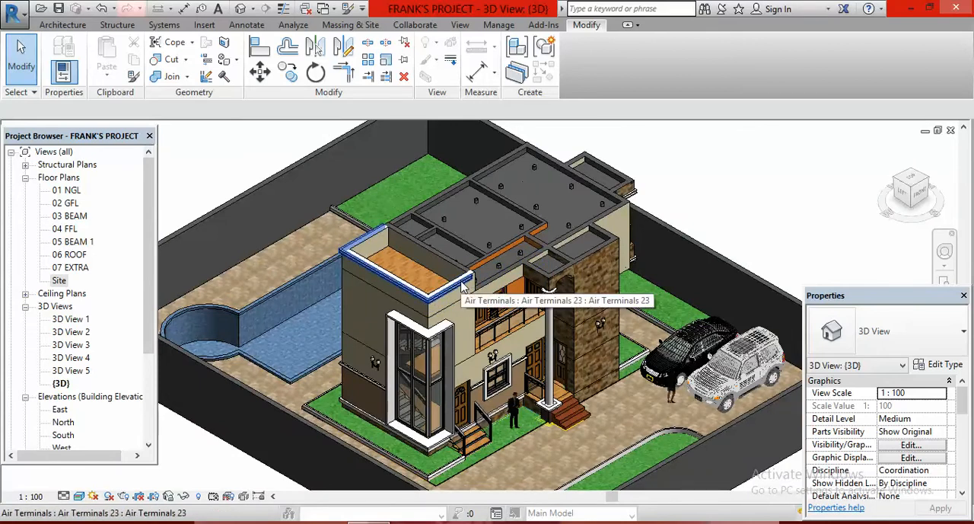
{"action": "scroll", "coordinate": [462, 280], "scroll_direction": "down", "scroll_amount": 2}
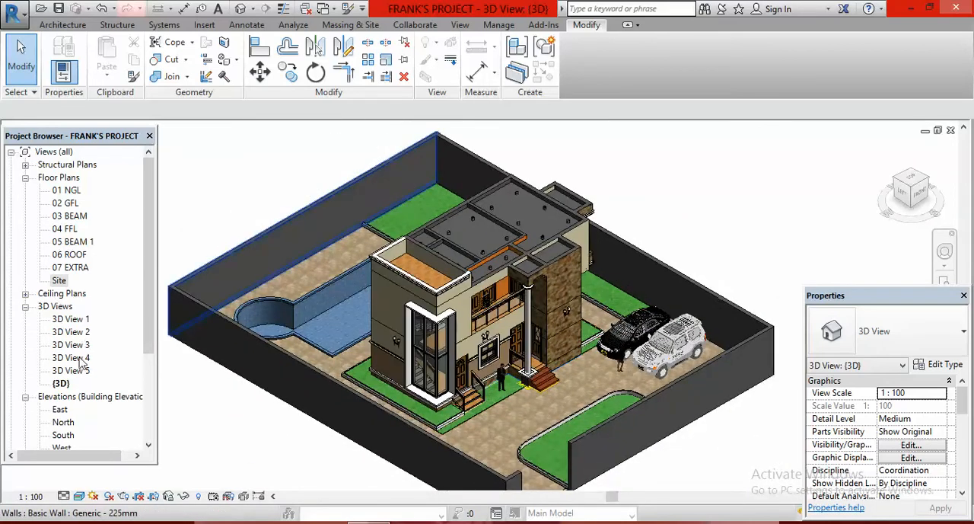
- Open the South elevation and examine the 05 BEAM 1, 06 ROOF and 07 EXTRA levels against the top of the house
{"action": "double_click", "coordinate": [65, 435]}
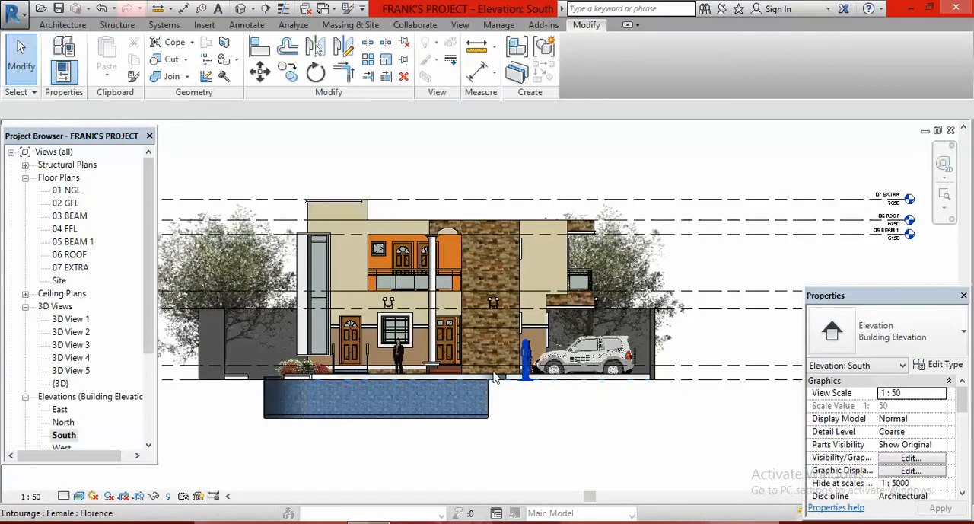
{"action": "scroll", "coordinate": [484, 230], "scroll_direction": "down", "scroll_amount": 1}
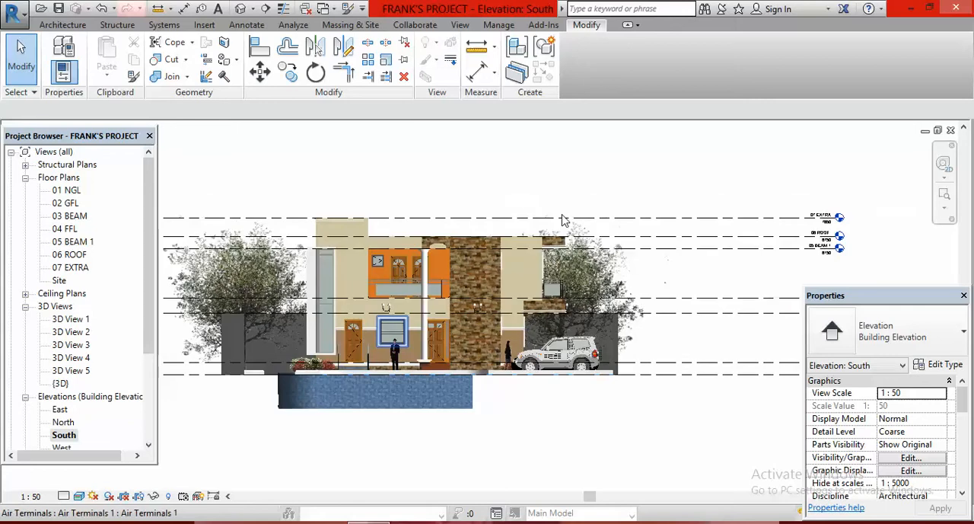
{"action": "scroll", "coordinate": [495, 229], "scroll_direction": "down", "scroll_amount": 1}
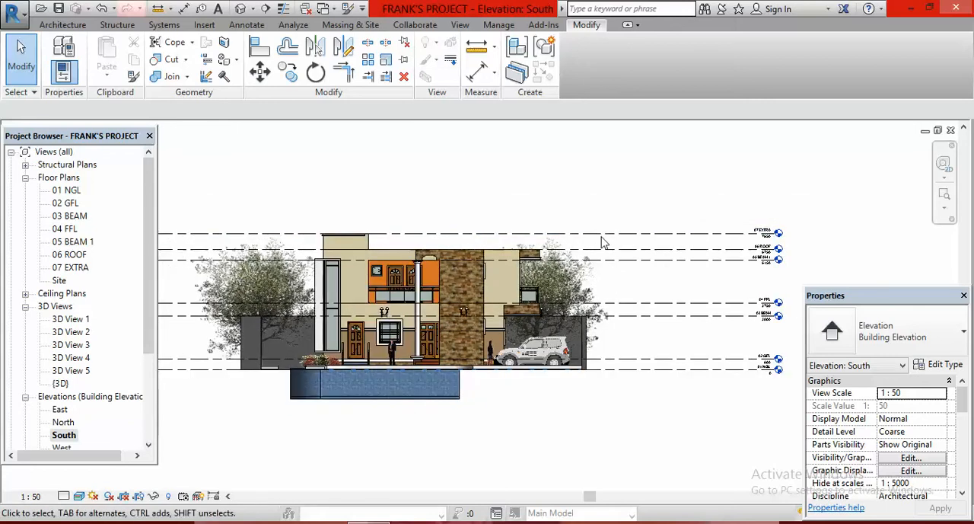
{"action": "scroll", "coordinate": [605, 238], "scroll_direction": "up", "scroll_amount": 1}
{"action": "scroll", "coordinate": [591, 240], "scroll_direction": "up", "scroll_amount": 1}
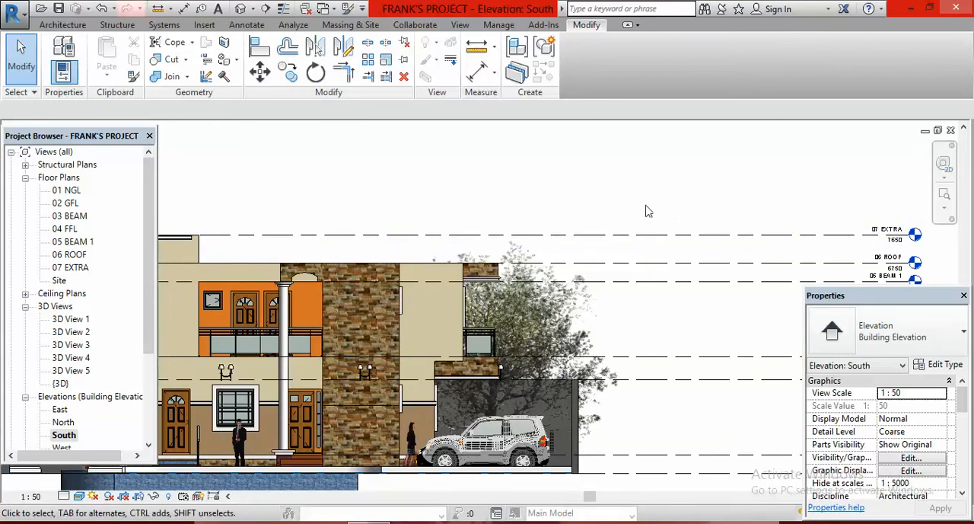
{"action": "scroll", "coordinate": [534, 216], "scroll_direction": "down", "scroll_amount": 1}
{"action": "scroll", "coordinate": [452, 223], "scroll_direction": "down", "scroll_amount": 1}
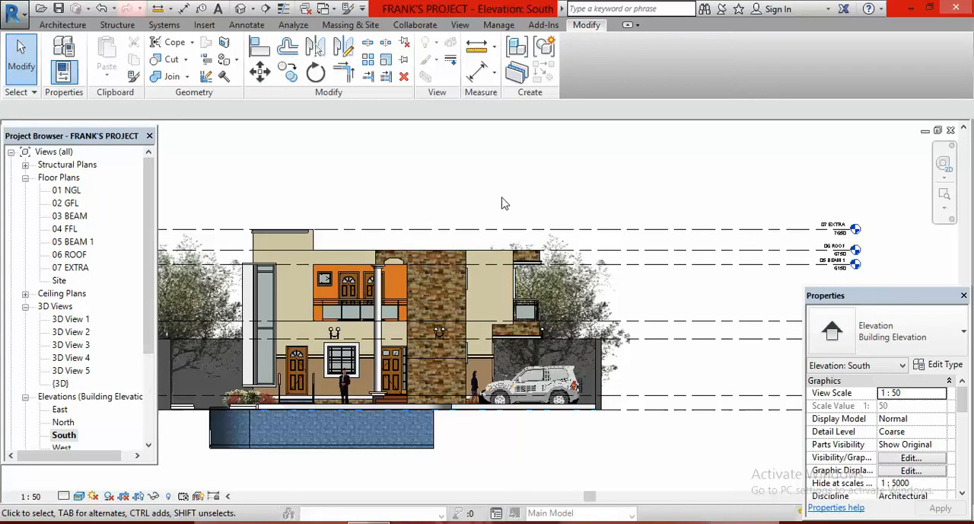
{"action": "scroll", "coordinate": [822, 230], "scroll_direction": "up", "scroll_amount": 3}
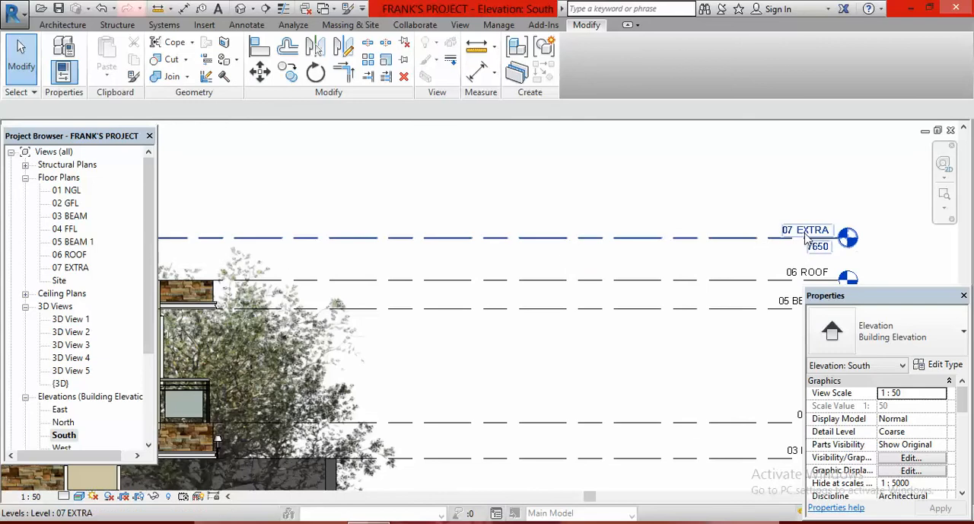
{"action": "scroll", "coordinate": [820, 236], "scroll_direction": "down", "scroll_amount": 5}
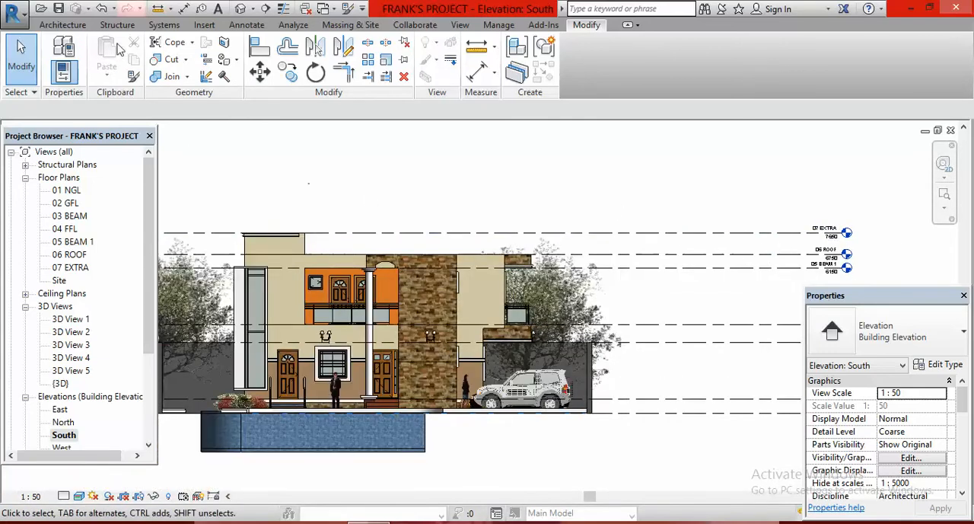
- Start the Level command and save the project at the save reminder
{"action": "left_click", "coordinate": [75, 24]}
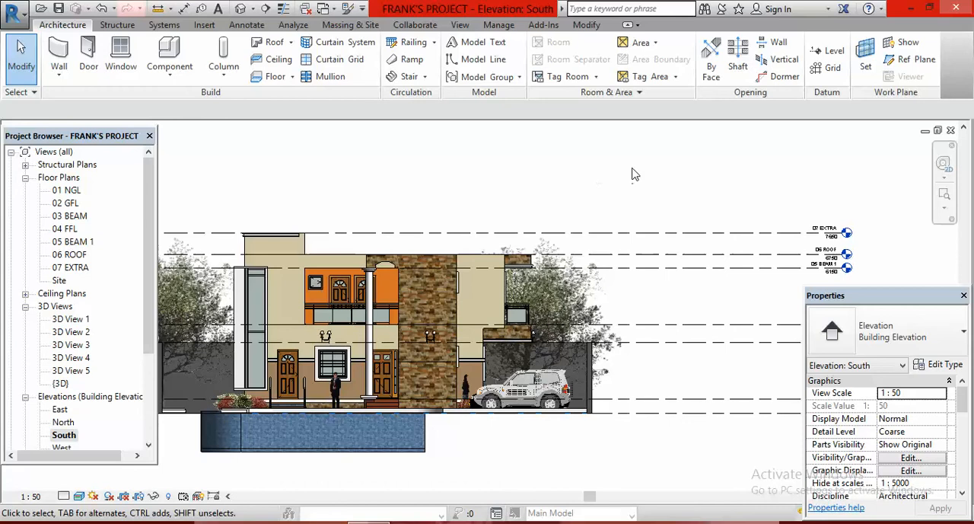
{"action": "left_click", "coordinate": [830, 57]}
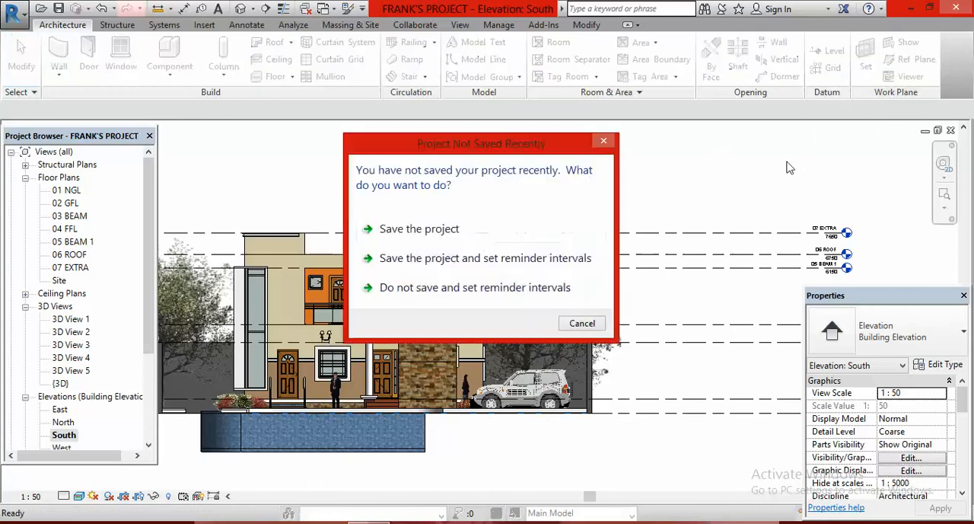
{"action": "left_click", "coordinate": [452, 231]}
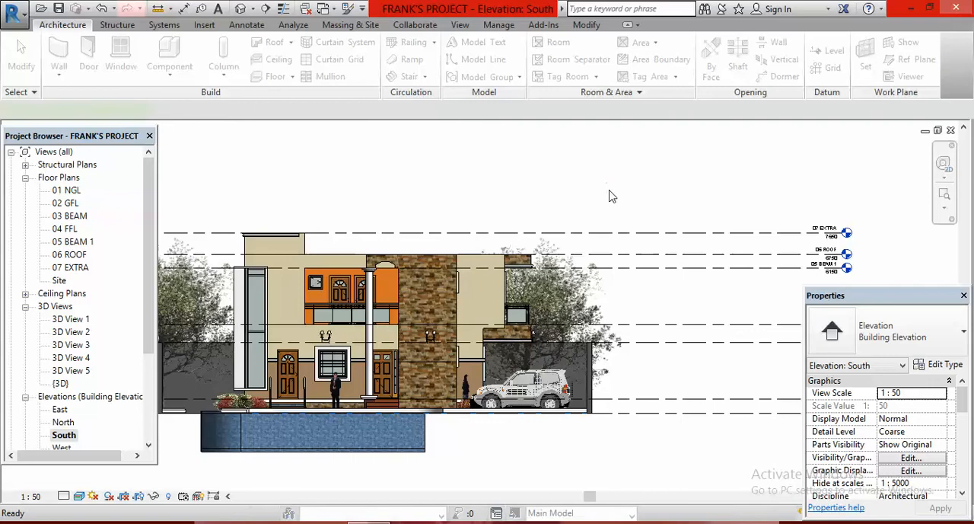
- Create a level offset 300 mm above the 07 EXTRA level by picking its line in the South elevation
{"action": "key", "text": "l"}
{"action": "key", "text": "l"}
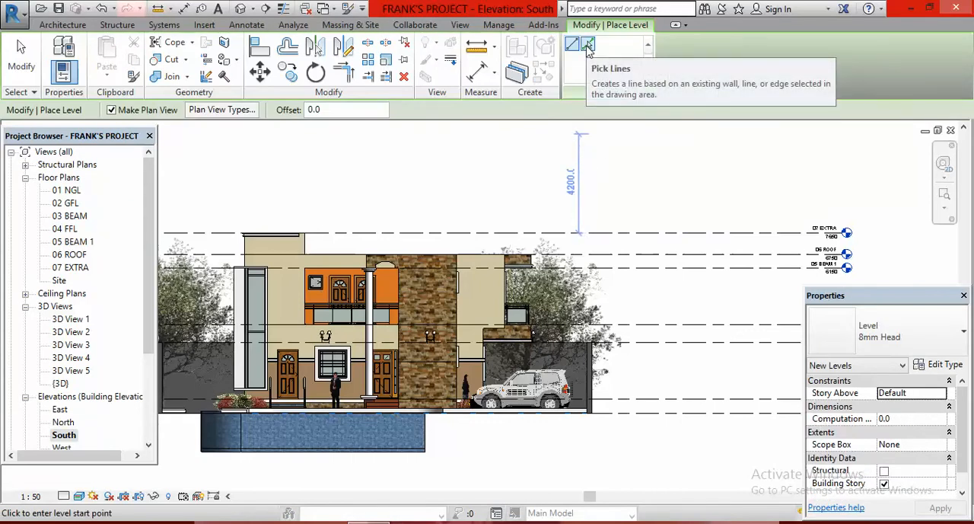
{"action": "left_click", "coordinate": [588, 46]}
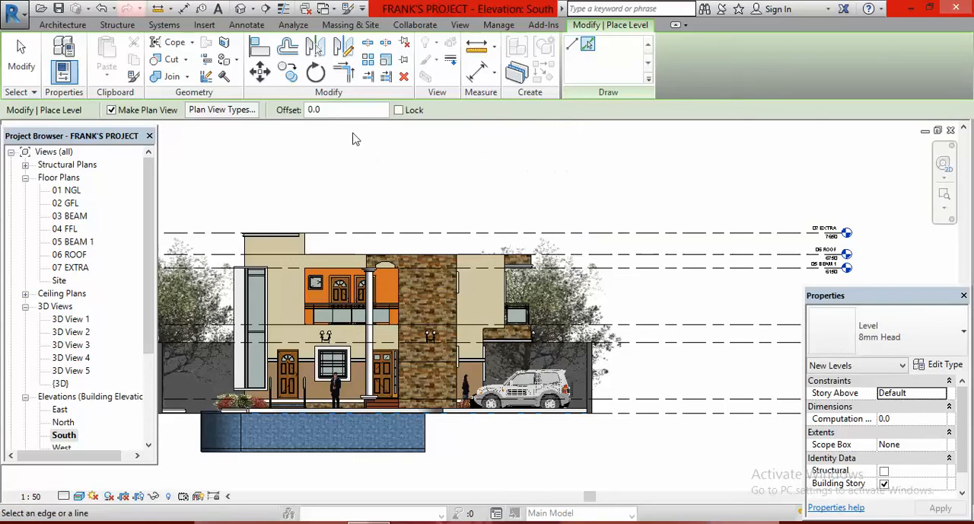
{"action": "left_click", "coordinate": [353, 107]}
{"action": "key", "text": "BackSpace"}
{"action": "key", "text": "BackSpace"}
{"action": "type", "text": "30"}
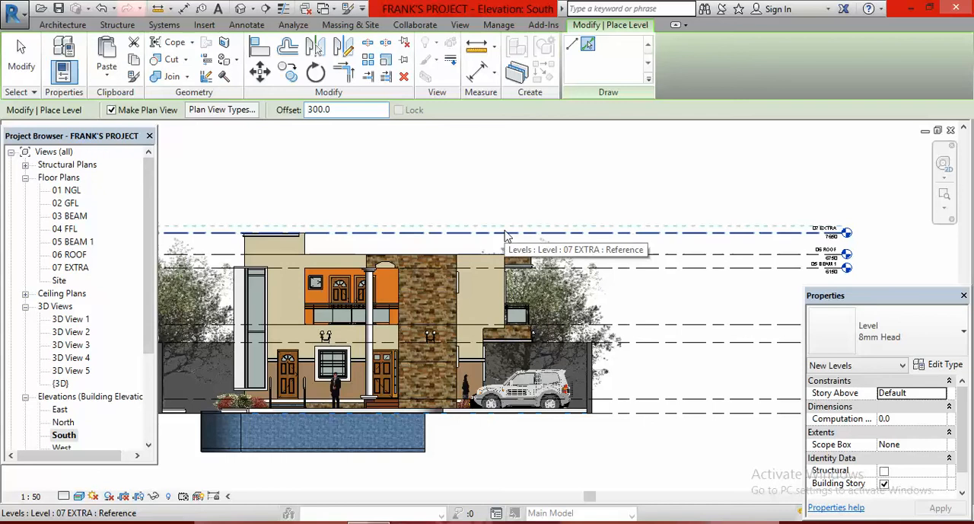
{"action": "left_click", "coordinate": [507, 234]}
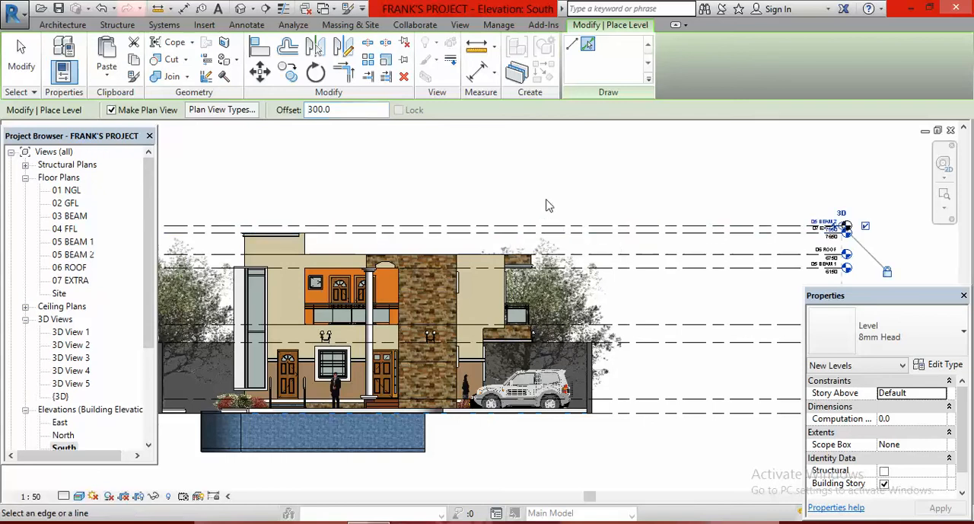
- Rename the new level above 07 EXTRA as 08 EXTRA 2, rename its corresponding views too, and end the Level command
{"action": "scroll", "coordinate": [853, 228], "scroll_direction": "up", "scroll_amount": 8}
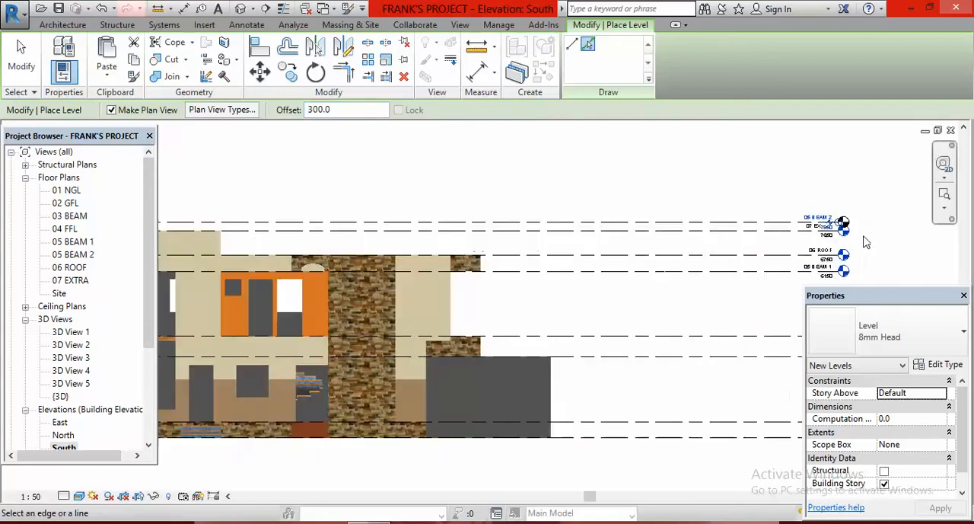
{"action": "scroll", "coordinate": [806, 185], "scroll_direction": "up", "scroll_amount": 1}
{"action": "scroll", "coordinate": [580, 334], "scroll_direction": "down", "scroll_amount": 3}
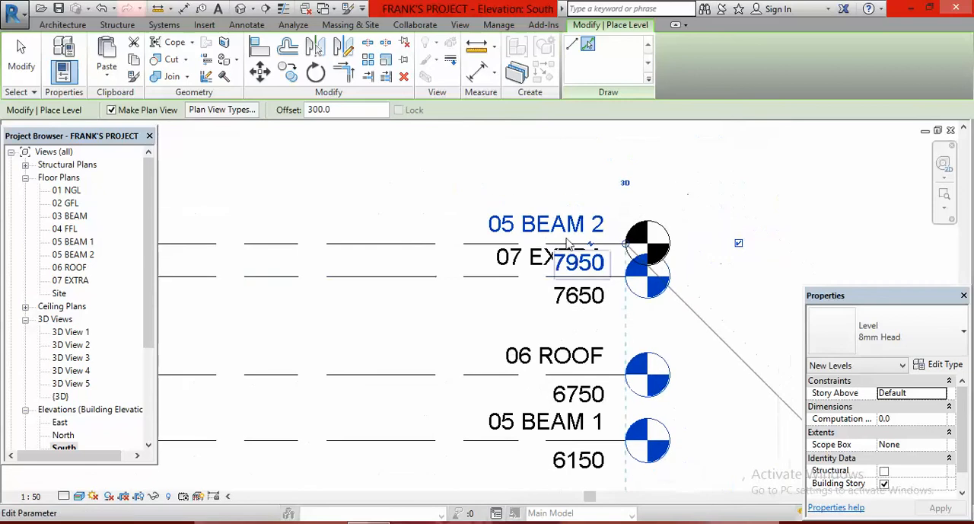
{"action": "scroll", "coordinate": [557, 231], "scroll_direction": "up", "scroll_amount": 1}
{"action": "left_click", "coordinate": [559, 227]}
{"action": "left_click", "coordinate": [559, 226]}
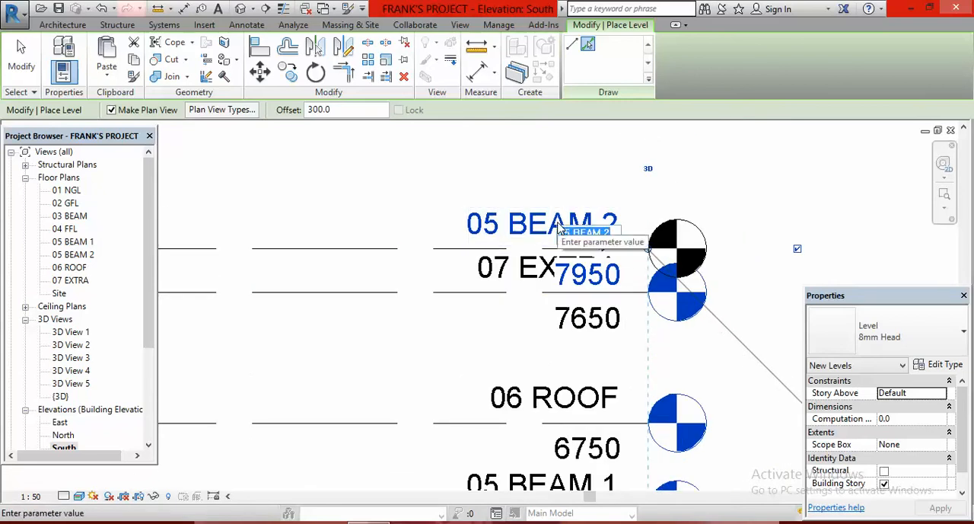
{"action": "type", "text": "0"}
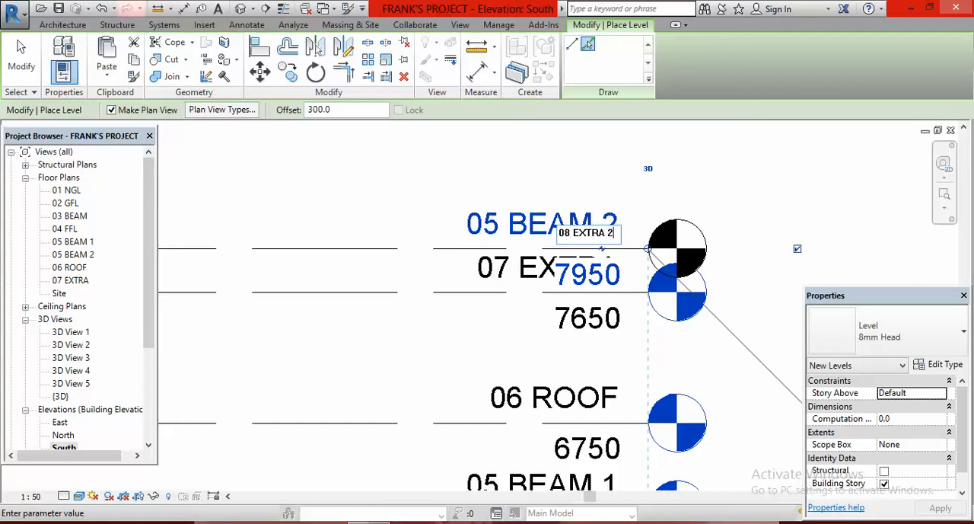
{"action": "left_click", "coordinate": [726, 188]}
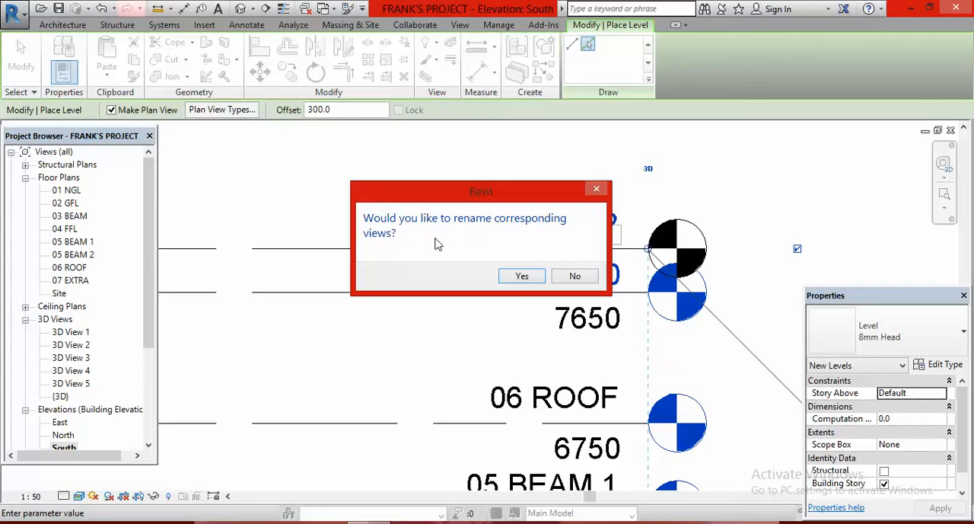
{"action": "left_click", "coordinate": [522, 277]}
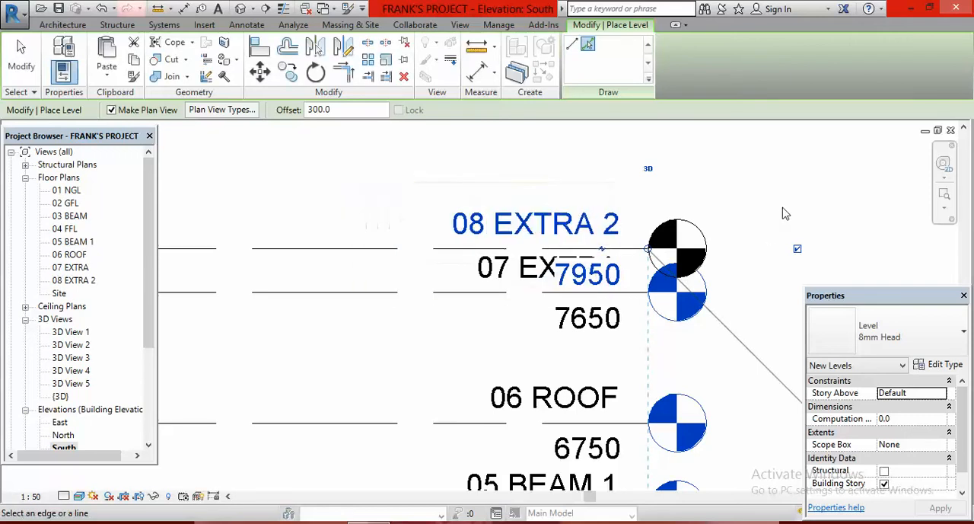
{"action": "scroll", "coordinate": [772, 204], "scroll_direction": "down", "scroll_amount": 2}
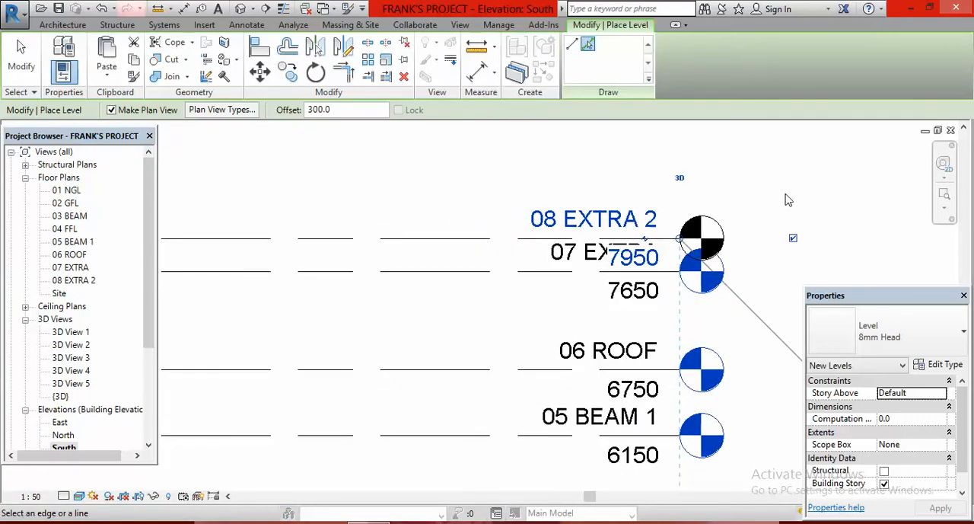
{"action": "key", "text": "Escape"}
{"action": "key", "text": "Escape"}
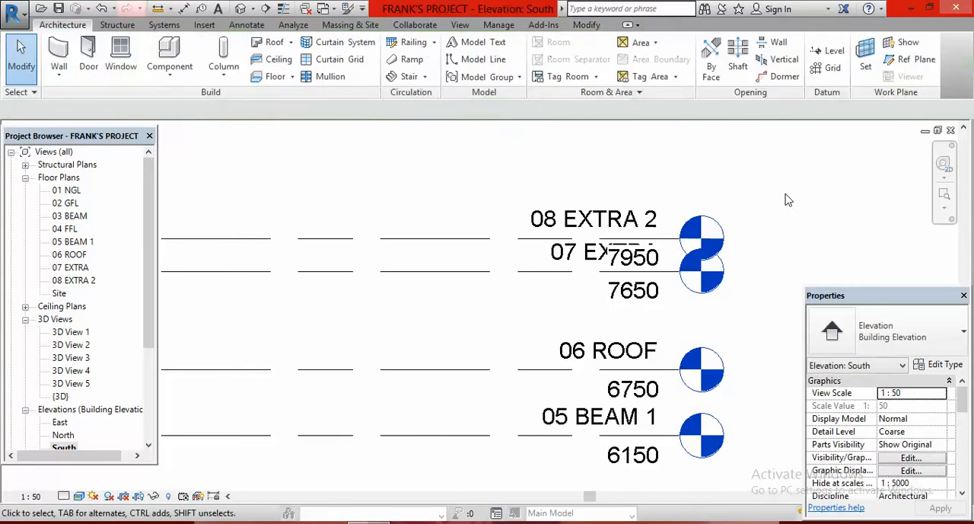
- Examine the 08 EXTRA 2 level and the other level lines against the top of the house in the South elevation
{"action": "scroll", "coordinate": [770, 222], "scroll_direction": "down", "scroll_amount": 4}
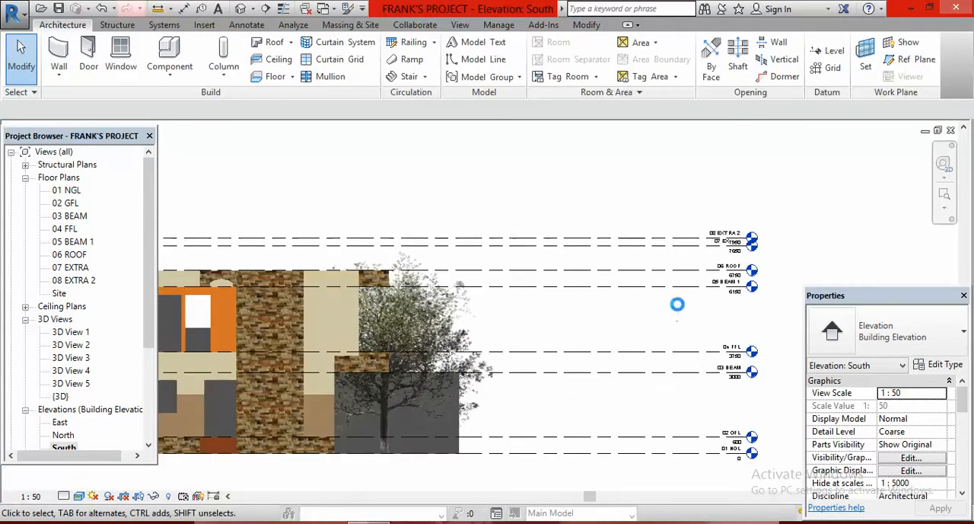
{"action": "scroll", "coordinate": [694, 306], "scroll_direction": "down", "scroll_amount": 3}
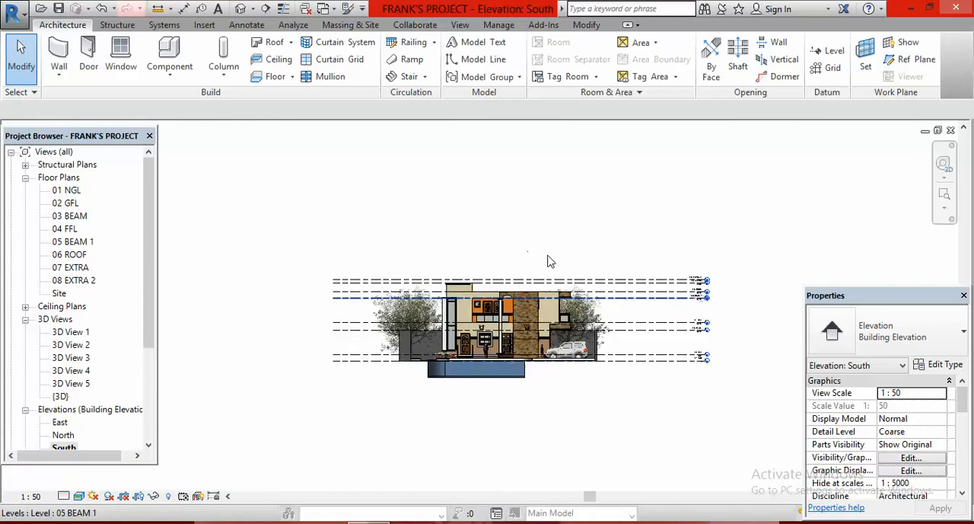
{"action": "scroll", "coordinate": [548, 257], "scroll_direction": "up", "scroll_amount": 3}
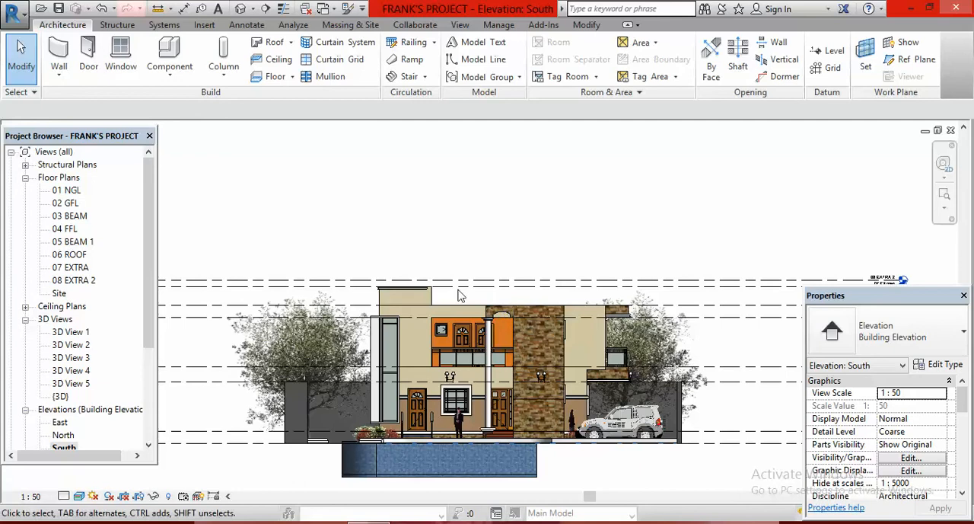
{"action": "scroll", "coordinate": [449, 242], "scroll_direction": "down", "scroll_amount": 1}
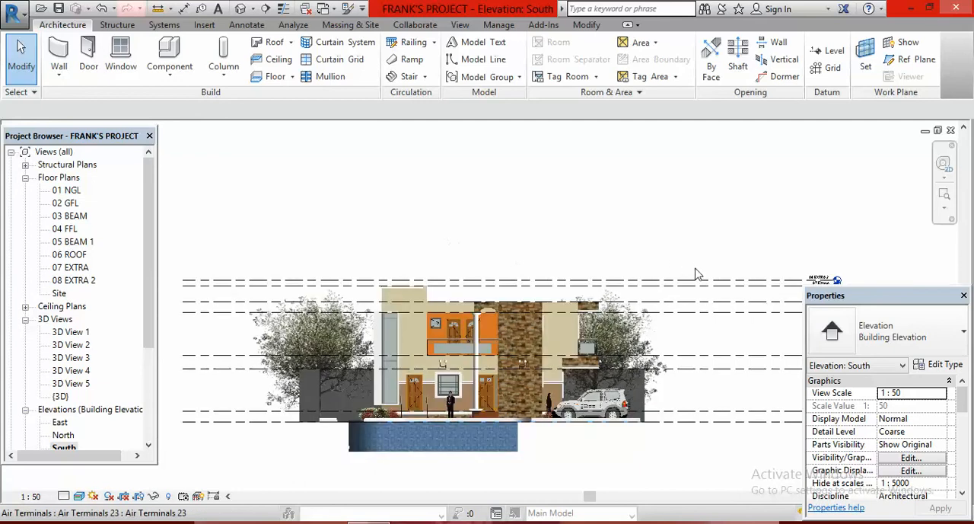
{"action": "scroll", "coordinate": [697, 270], "scroll_direction": "down", "scroll_amount": 1}
{"action": "scroll", "coordinate": [711, 283], "scroll_direction": "down", "scroll_amount": 1}
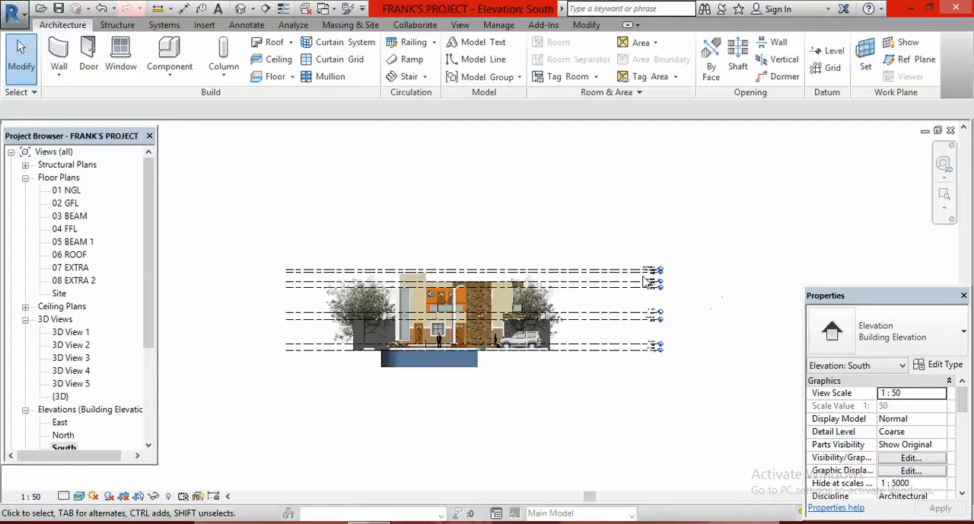
{"action": "scroll", "coordinate": [646, 283], "scroll_direction": "up", "scroll_amount": 4}
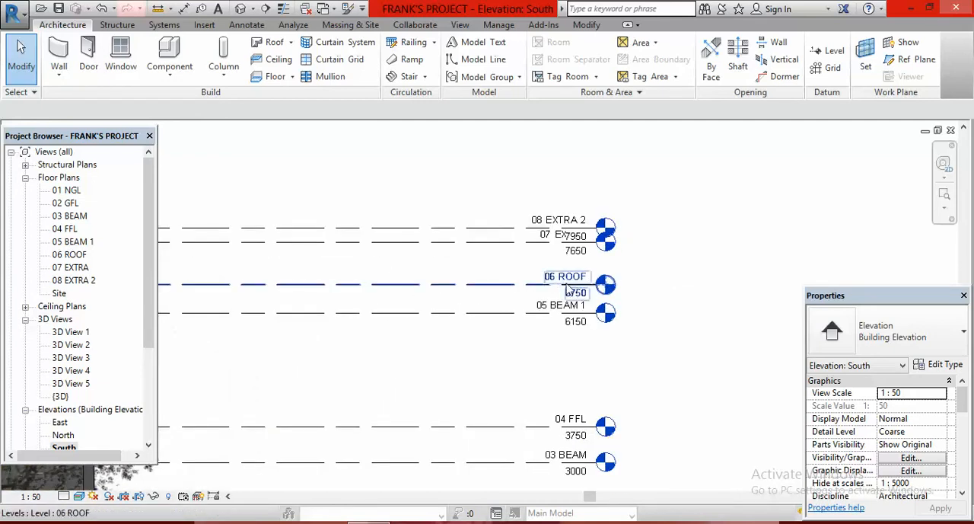
{"action": "scroll", "coordinate": [693, 300], "scroll_direction": "down", "scroll_amount": 1}
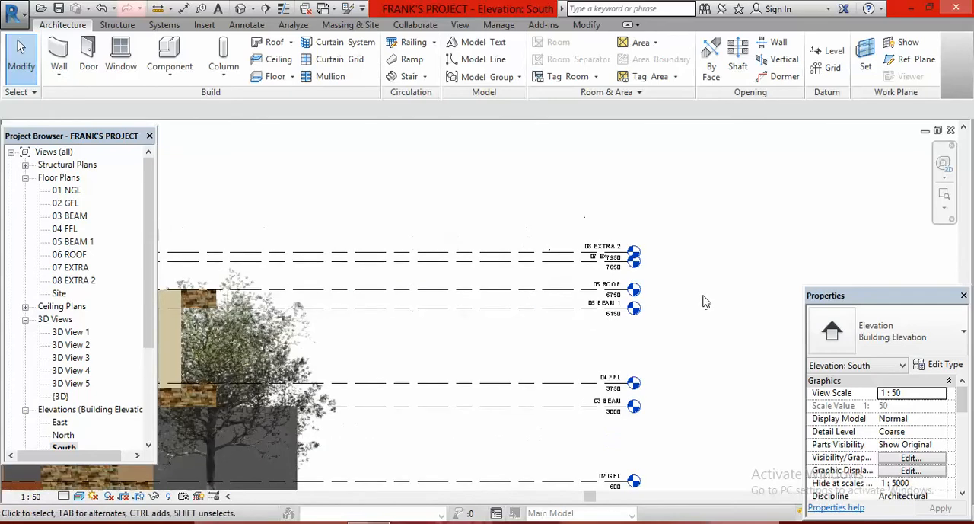
{"action": "scroll", "coordinate": [705, 301], "scroll_direction": "down", "scroll_amount": 1}
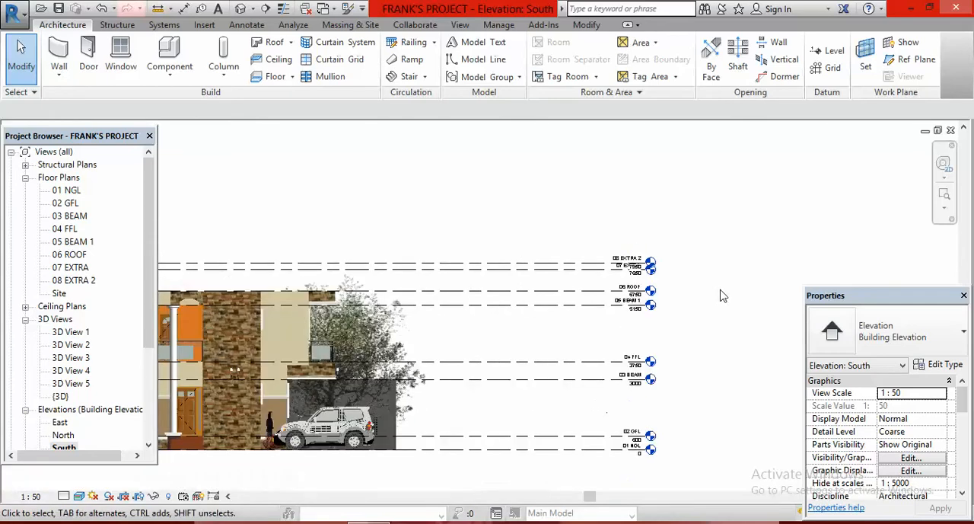
{"action": "scroll", "coordinate": [736, 293], "scroll_direction": "down", "scroll_amount": 3}
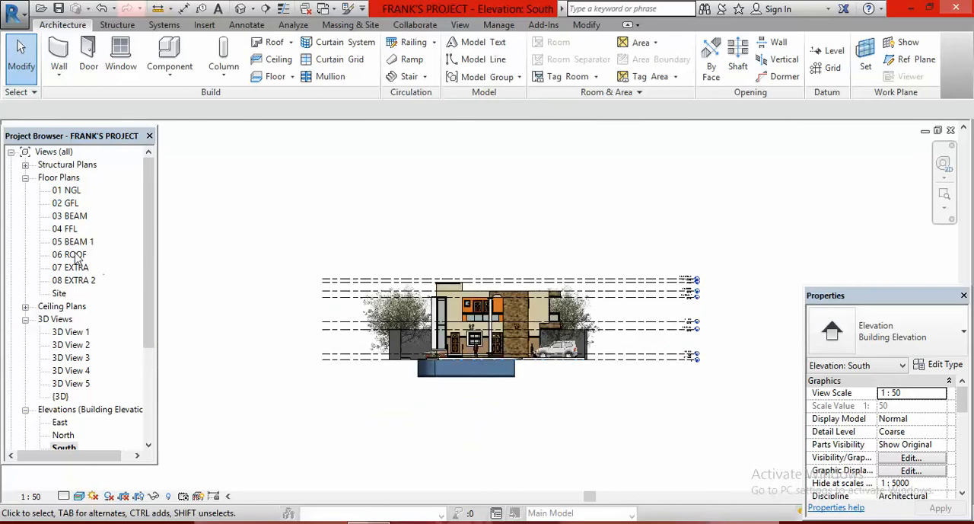
- In the 06 ROOF plan, draw Generic - 225mm walls up to 08 EXTRA 2: 900 mm from the terrace corner, then along the rear edge
{"action": "double_click", "coordinate": [68, 254]}
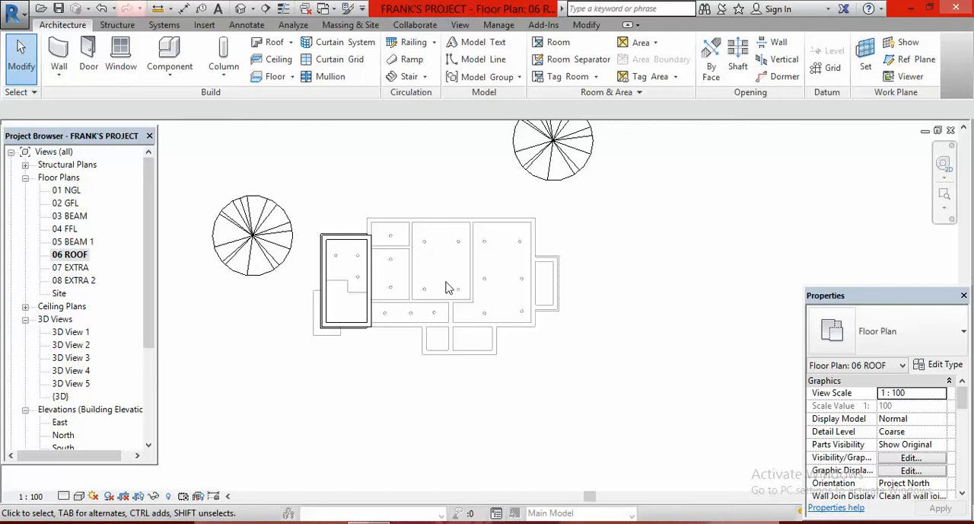
{"action": "left_click", "coordinate": [59, 57]}
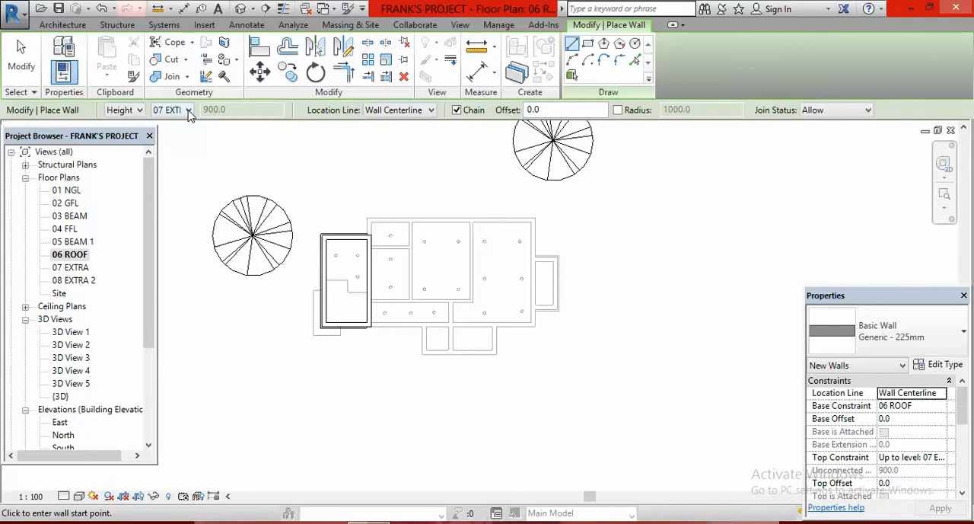
{"action": "left_click", "coordinate": [188, 110]}
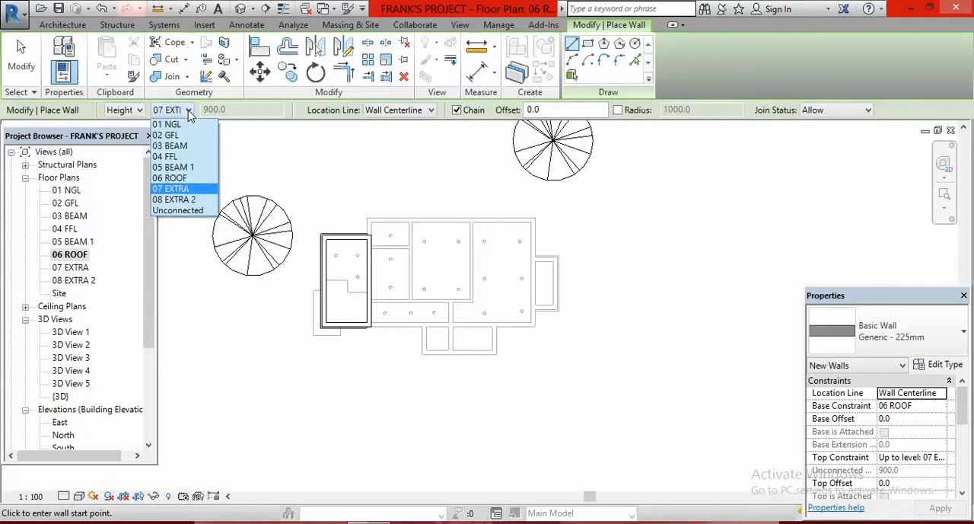
{"action": "left_click", "coordinate": [175, 199]}
{"action": "scroll", "coordinate": [380, 217], "scroll_direction": "up", "scroll_amount": 4}
{"action": "scroll", "coordinate": [364, 243], "scroll_direction": "up", "scroll_amount": 2}
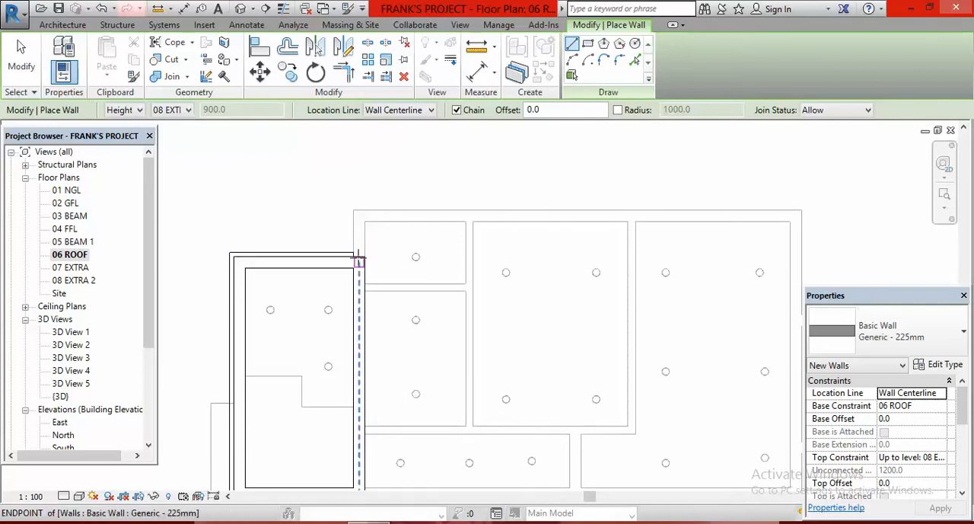
{"action": "left_click", "coordinate": [359, 261]}
{"action": "left_click", "coordinate": [358, 222]}
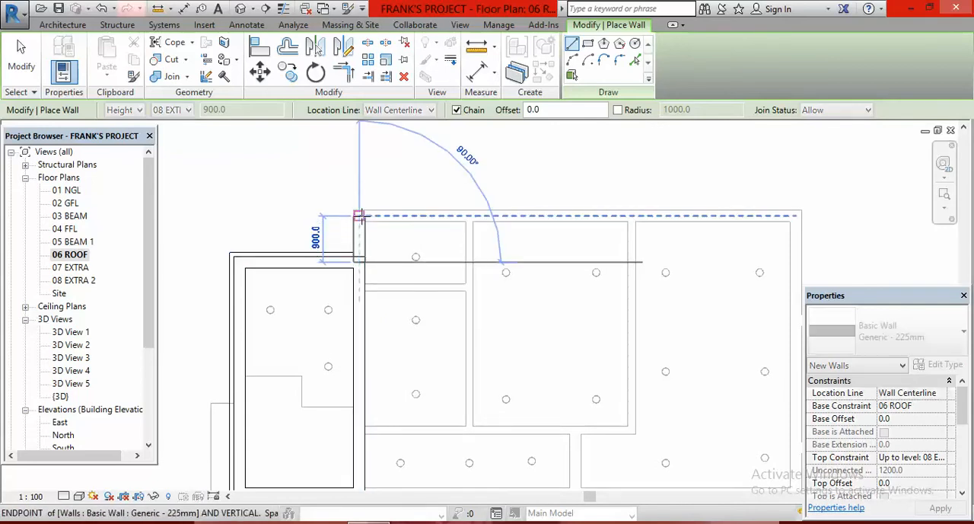
{"action": "scroll", "coordinate": [359, 221], "scroll_direction": "down", "scroll_amount": 4}
{"action": "scroll", "coordinate": [549, 205], "scroll_direction": "up", "scroll_amount": 2}
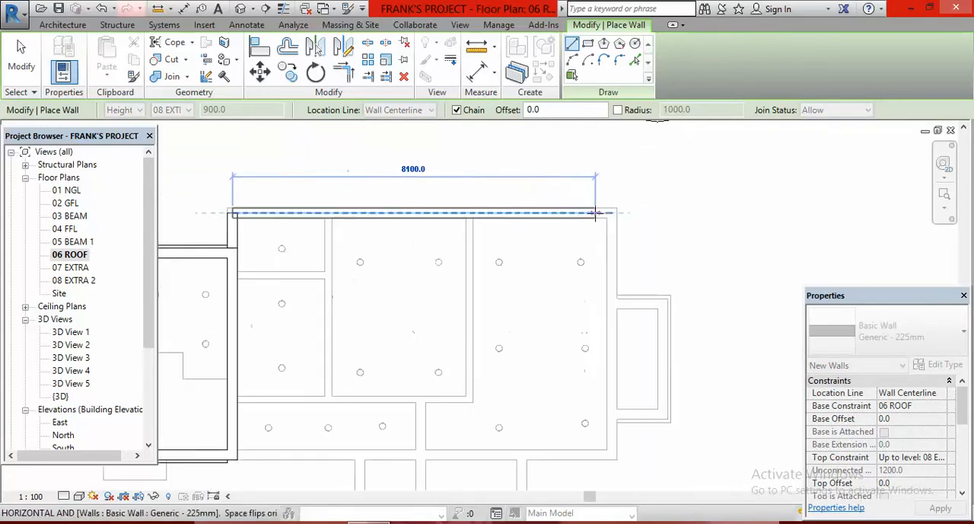
{"action": "left_click", "coordinate": [610, 211]}
- Continue the wall chain 5400 mm down the house's east side and 8475 mm along the front to the terrace wall, closing the outline
{"action": "scroll", "coordinate": [610, 211], "scroll_direction": "down", "scroll_amount": 3}
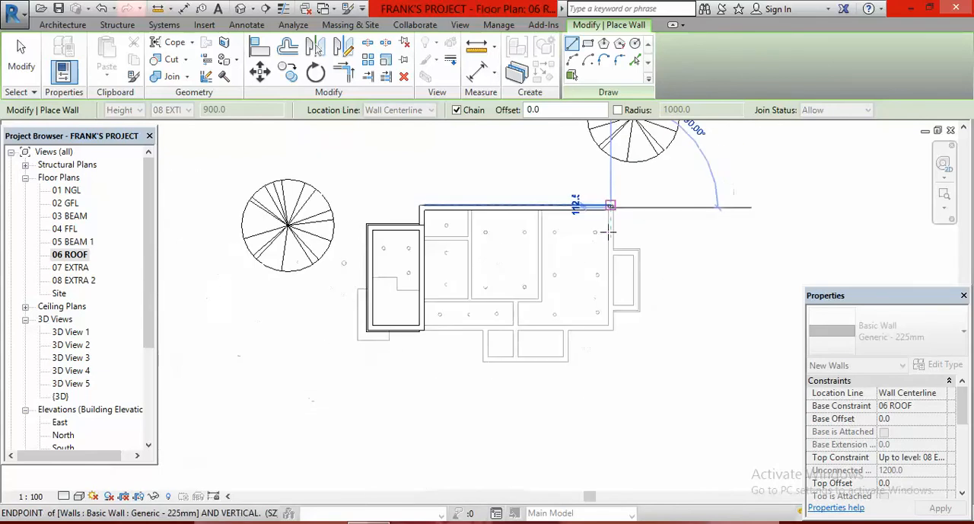
{"action": "scroll", "coordinate": [614, 312], "scroll_direction": "up", "scroll_amount": 3}
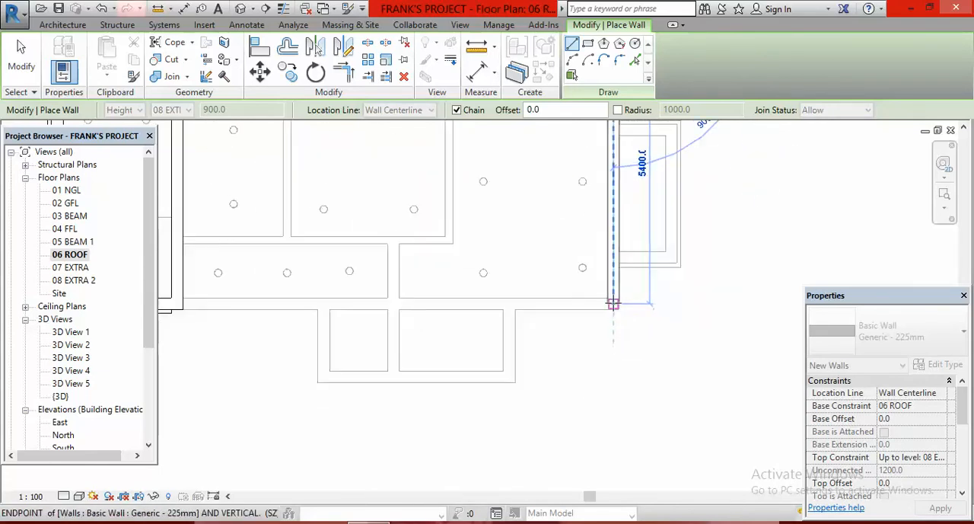
{"action": "left_click", "coordinate": [613, 303]}
{"action": "scroll", "coordinate": [614, 303], "scroll_direction": "down", "scroll_amount": 2}
{"action": "scroll", "coordinate": [396, 302], "scroll_direction": "up", "scroll_amount": 3}
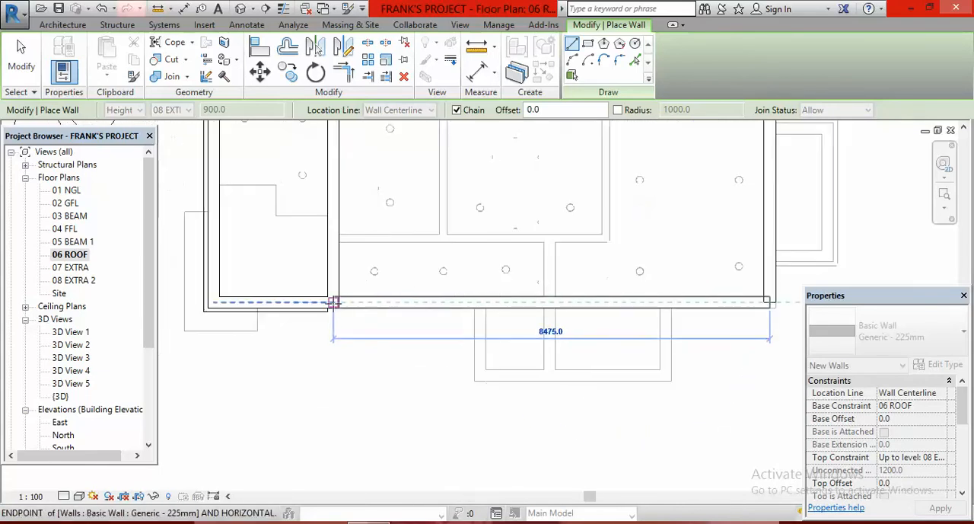
{"action": "left_click", "coordinate": [305, 302]}
{"action": "key", "text": "Escape"}
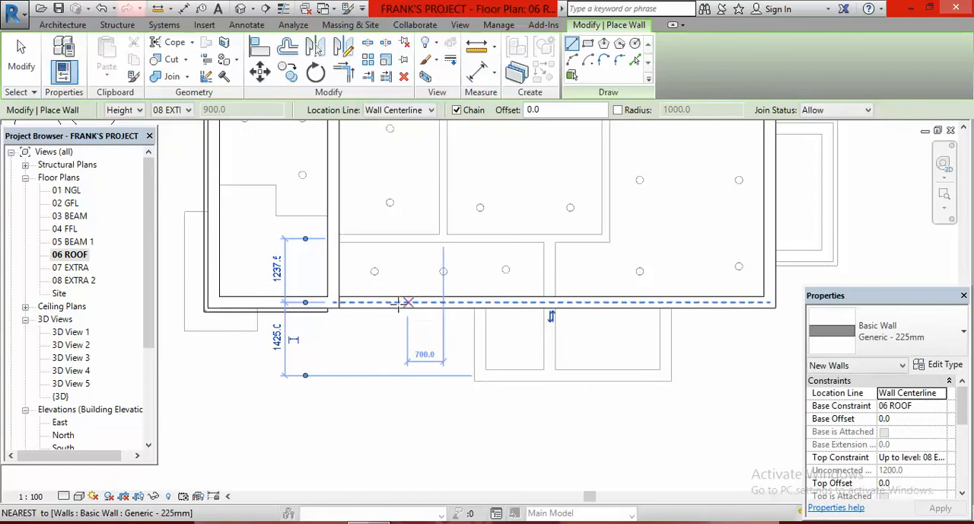
{"action": "scroll", "coordinate": [337, 321], "scroll_direction": "down", "scroll_amount": 5}
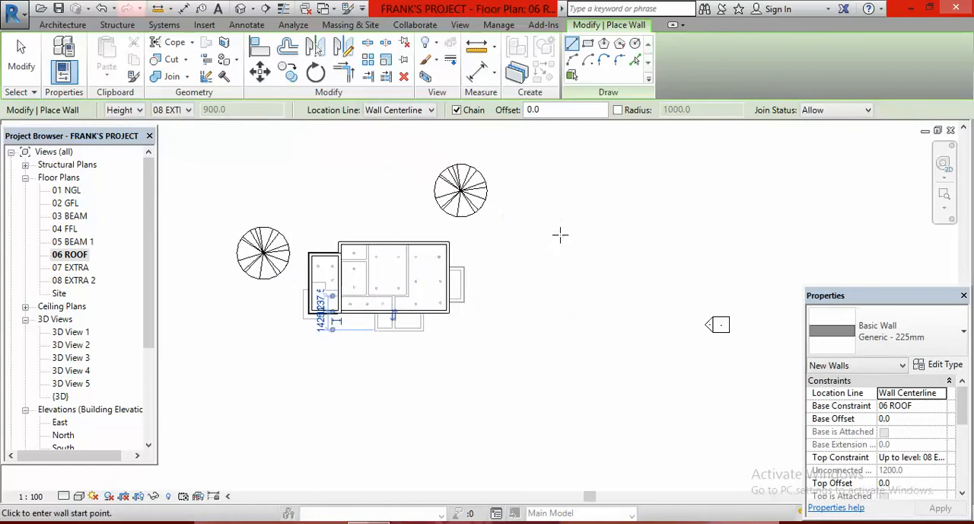
{"action": "key", "text": "Escape"}
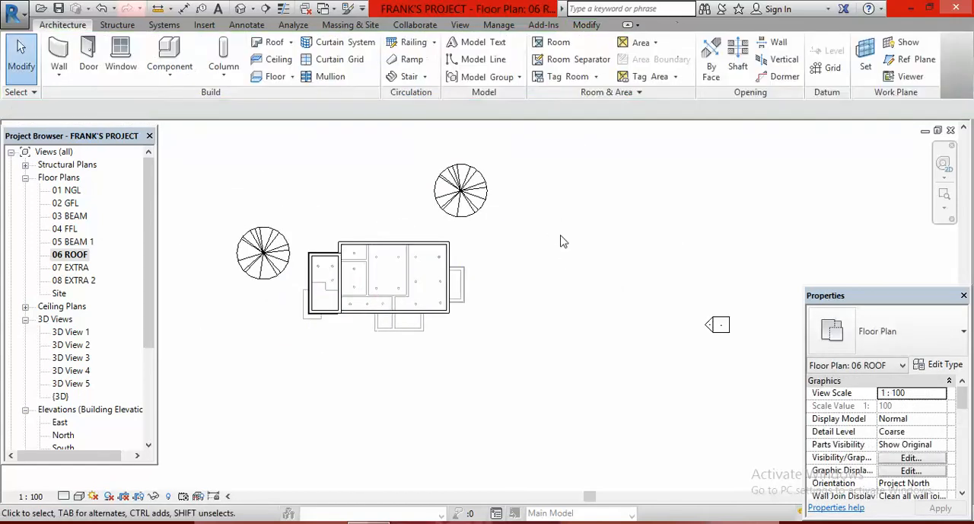
- Examine the new walls around the top of the house in the default 3D view
{"action": "left_click", "coordinate": [239, 9]}
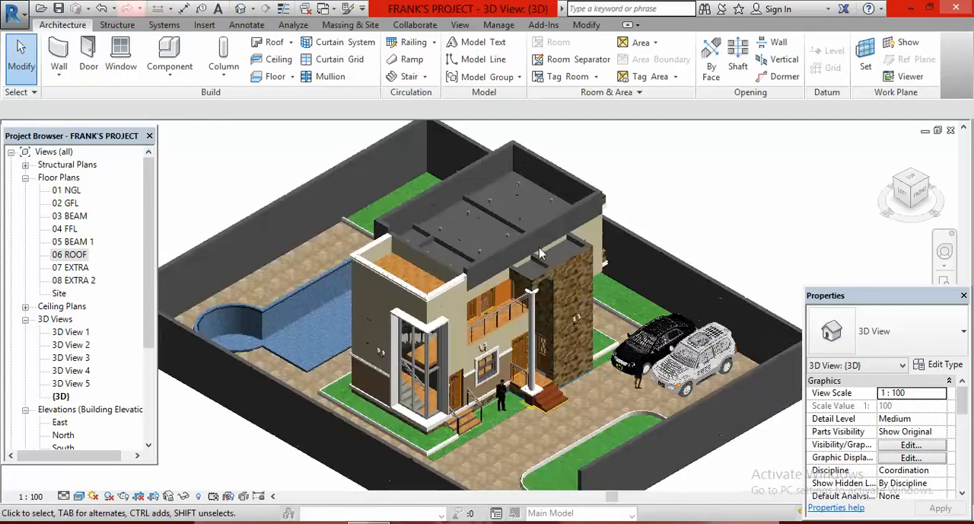
{"action": "scroll", "coordinate": [539, 254], "scroll_direction": "up", "scroll_amount": 2}
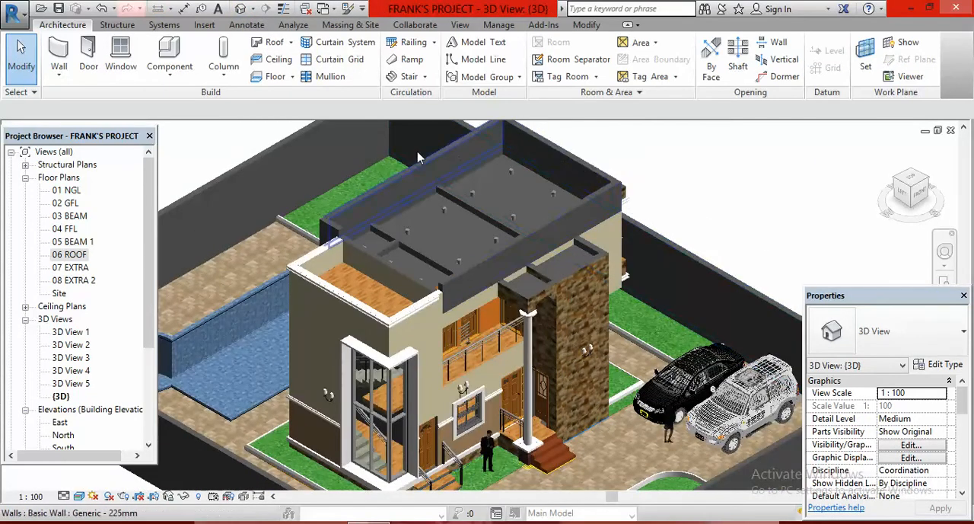
{"action": "scroll", "coordinate": [542, 320], "scroll_direction": "down", "scroll_amount": 3}
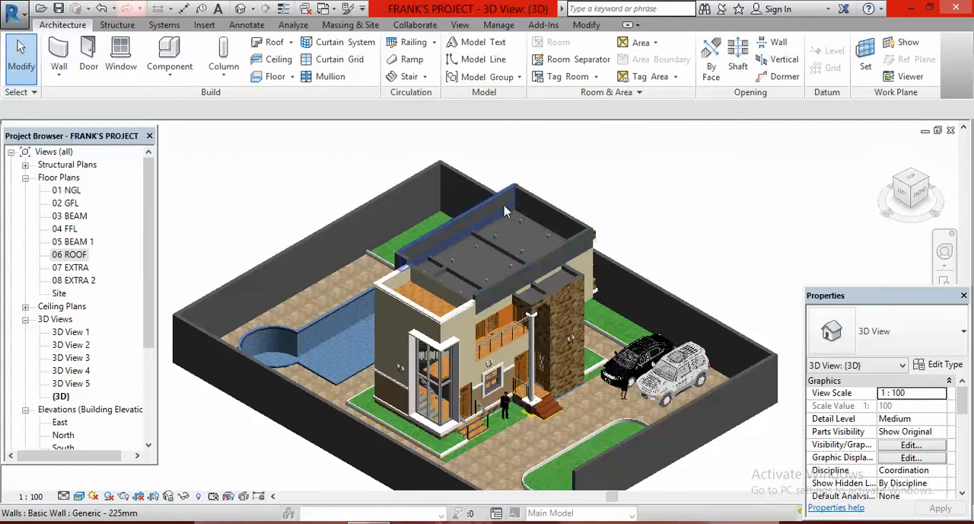
{"action": "scroll", "coordinate": [505, 211], "scroll_direction": "down", "scroll_amount": 1}
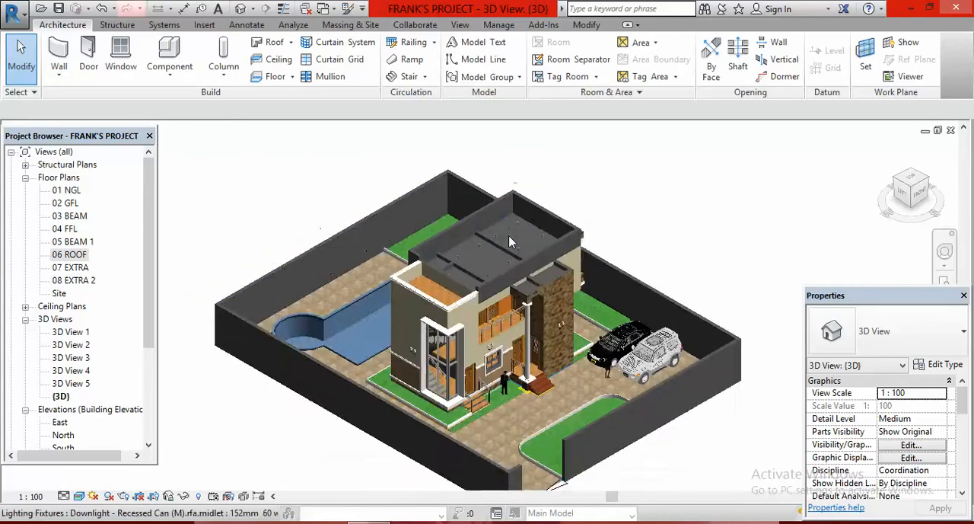
{"action": "scroll", "coordinate": [510, 242], "scroll_direction": "down", "scroll_amount": 1}
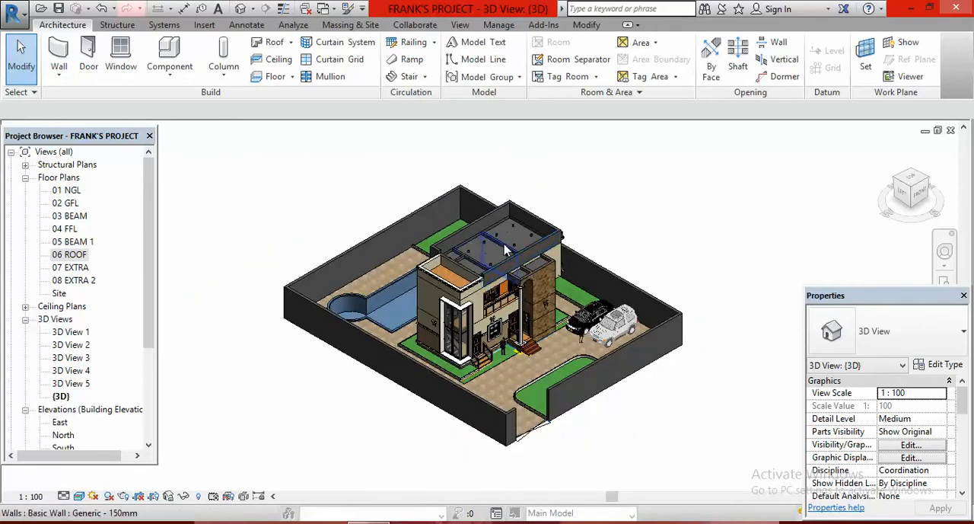
- In the 08 EXTRA 2 floor plan, set the underlay's base level to 07 EXTRA
{"action": "double_click", "coordinate": [79, 281]}
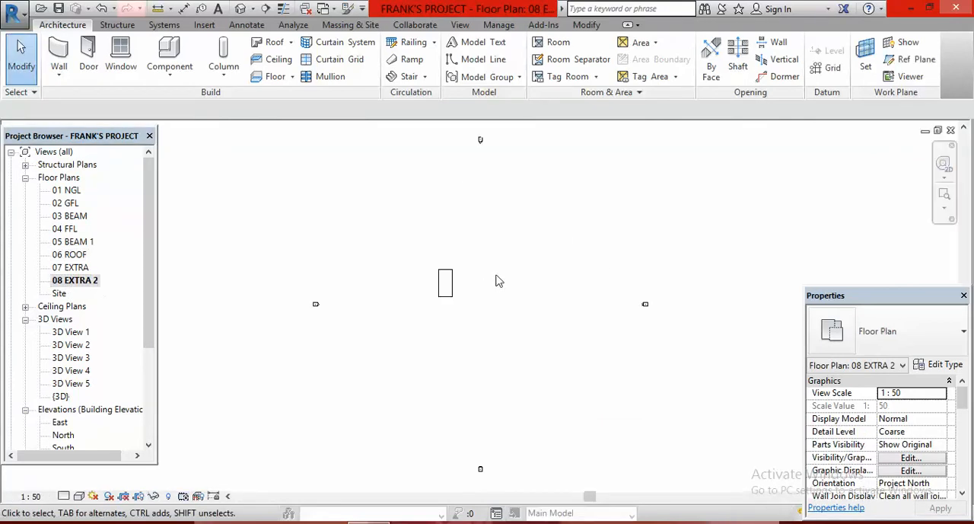
{"action": "scroll", "coordinate": [451, 282], "scroll_direction": "up", "scroll_amount": 3}
{"action": "scroll", "coordinate": [462, 240], "scroll_direction": "down", "scroll_amount": 4}
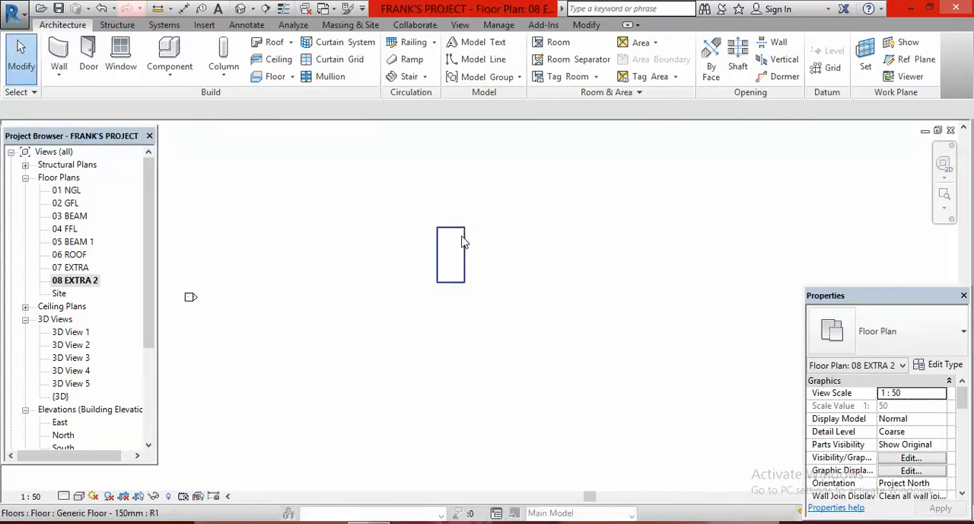
{"action": "scroll", "coordinate": [429, 262], "scroll_direction": "down", "scroll_amount": 2}
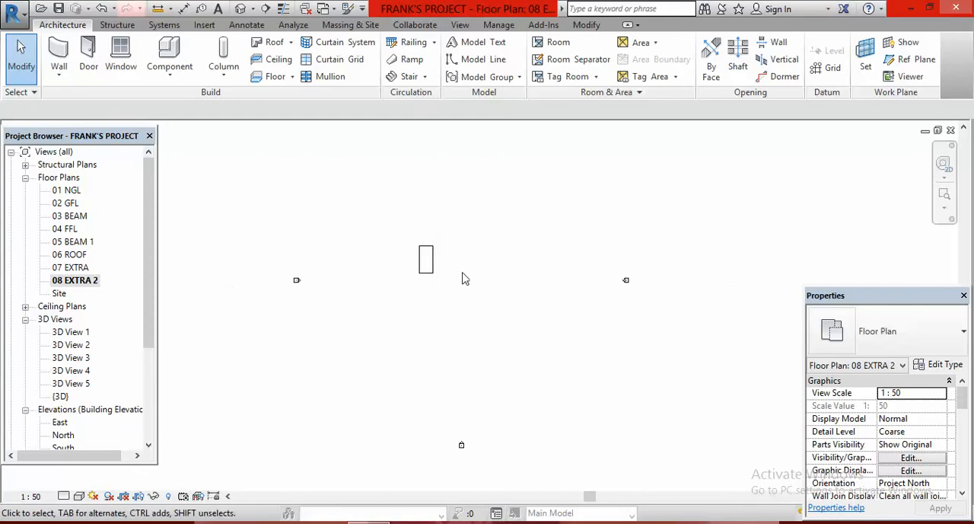
{"action": "scroll", "coordinate": [466, 280], "scroll_direction": "down", "scroll_amount": 1}
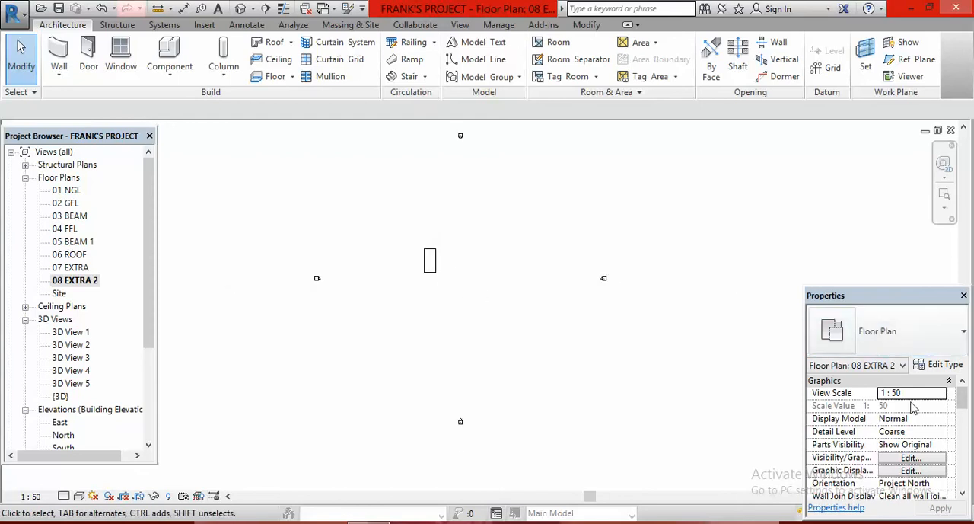
{"action": "scroll", "coordinate": [962, 493], "scroll_direction": "down", "scroll_amount": 3}
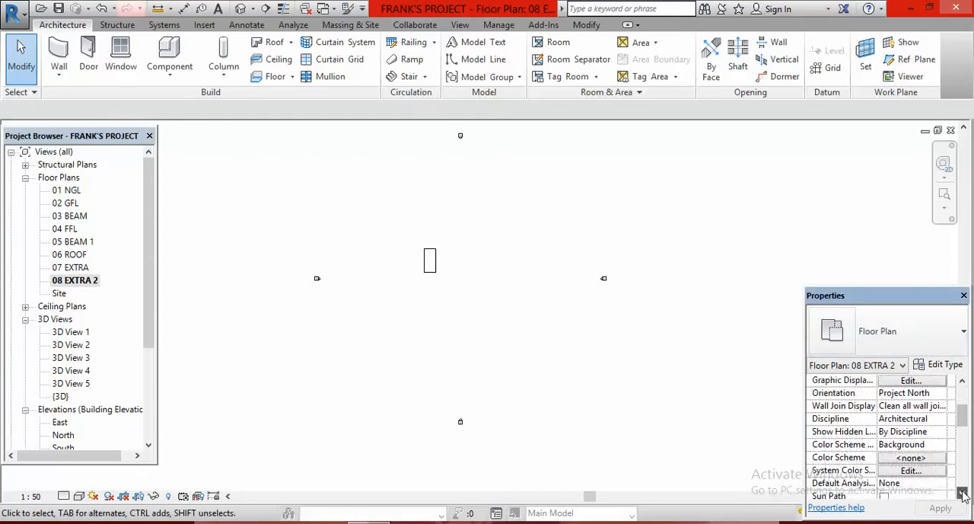
{"action": "scroll", "coordinate": [962, 493], "scroll_direction": "down", "scroll_amount": 2}
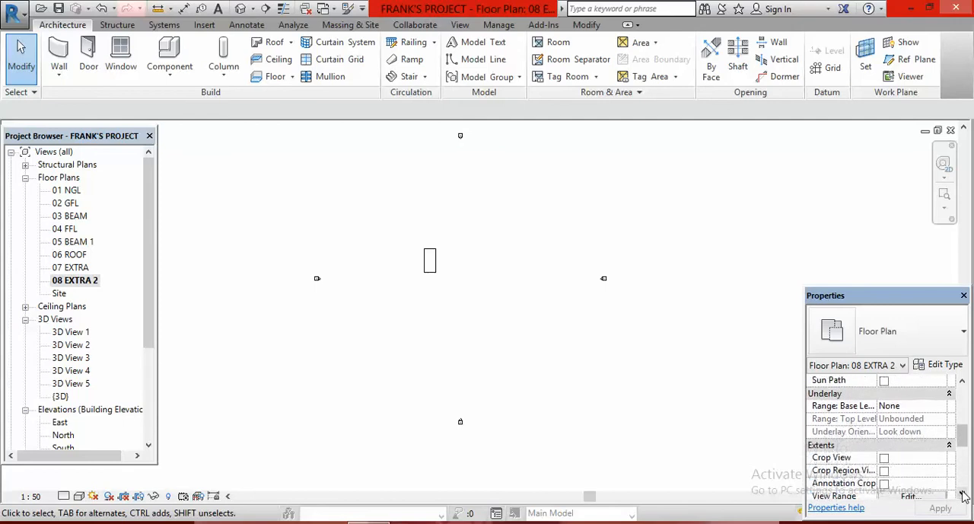
{"action": "left_click", "coordinate": [910, 407]}
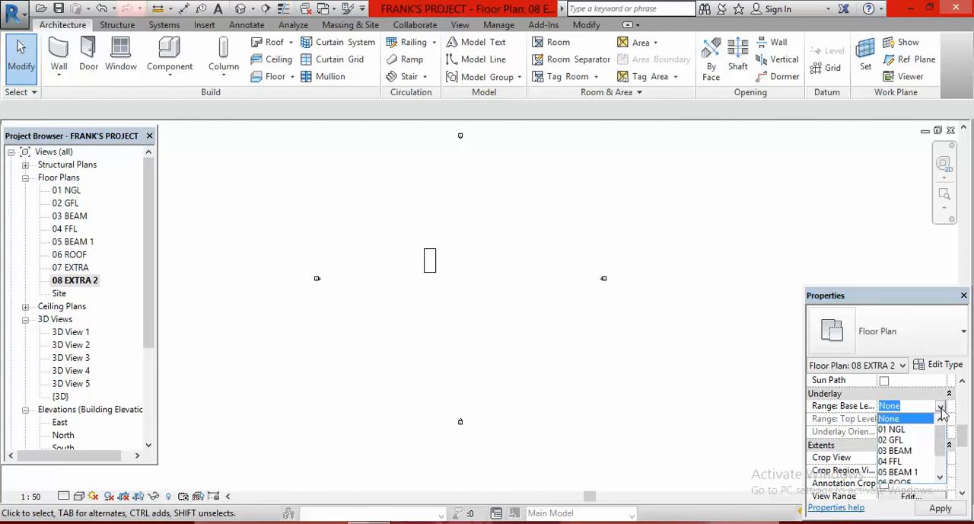
{"action": "left_click", "coordinate": [941, 476]}
{"action": "left_click", "coordinate": [940, 476]}
{"action": "left_click", "coordinate": [941, 476]}
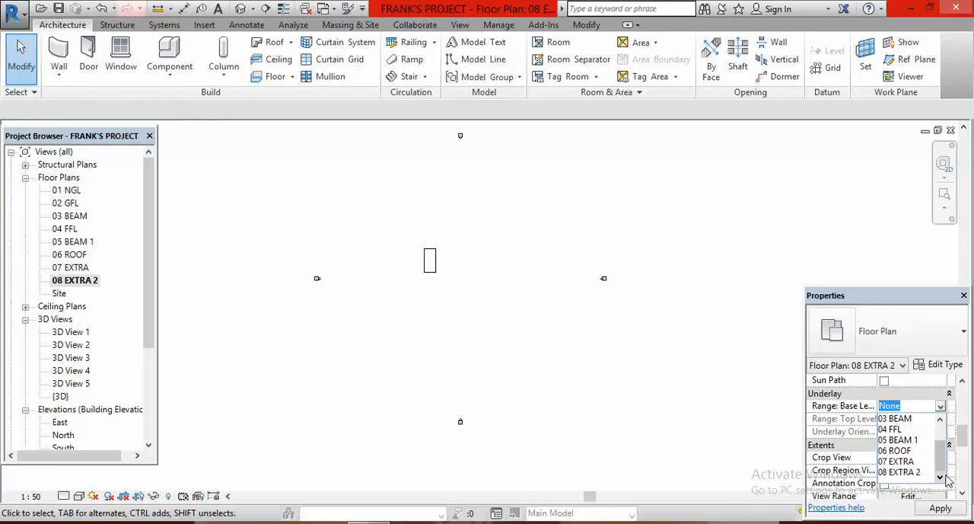
{"action": "left_click", "coordinate": [902, 462]}
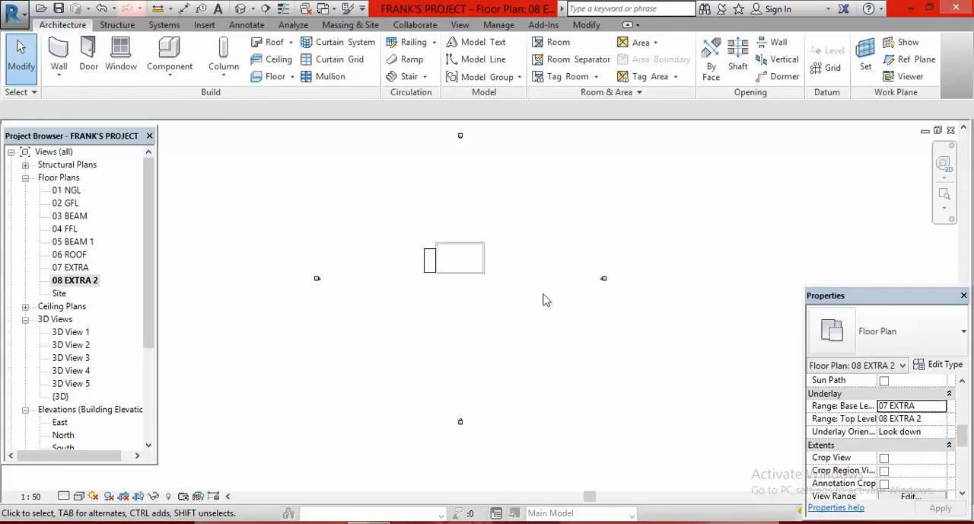
- Start a roof by footprint and pick slope-defining boundary lines offset 600 mm outside the rear, east and front parapet walls
{"action": "scroll", "coordinate": [448, 260], "scroll_direction": "up", "scroll_amount": 4}
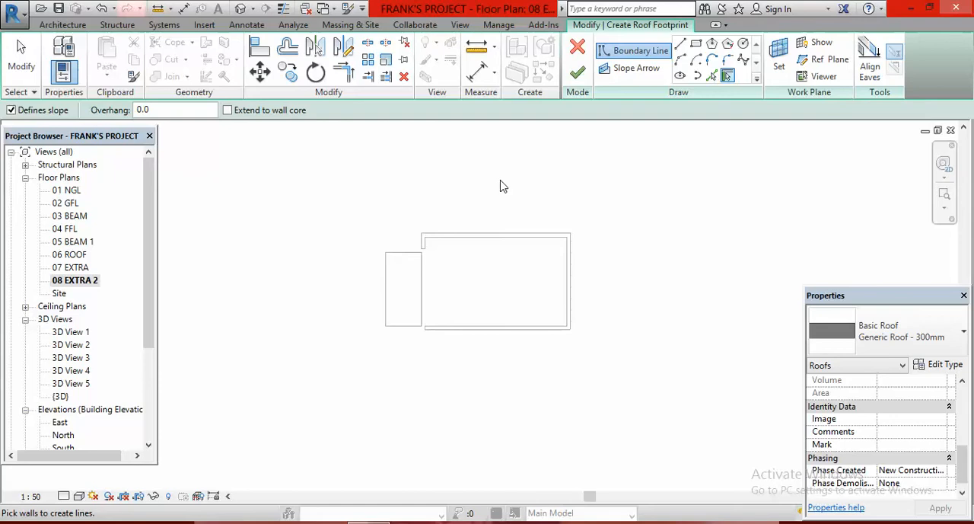
{"action": "left_click", "coordinate": [711, 76]}
{"action": "left_click", "coordinate": [150, 109]}
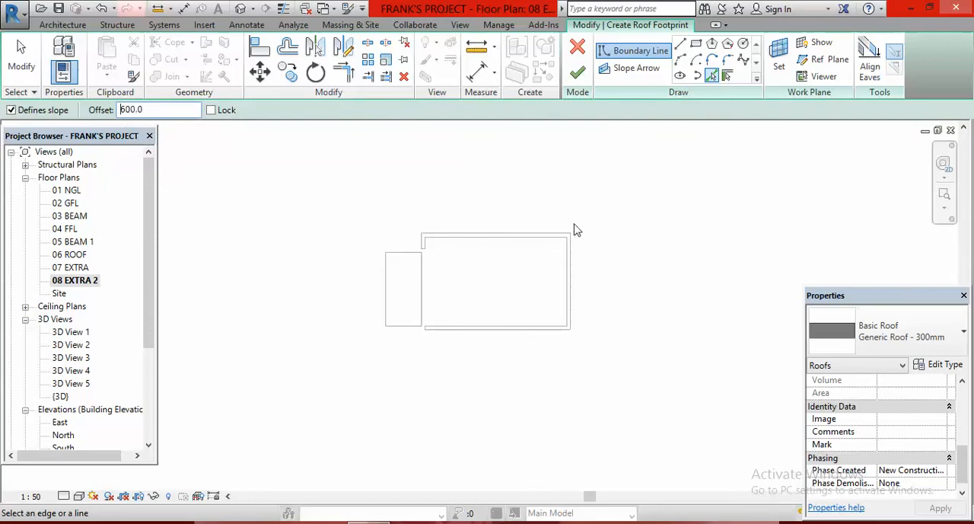
{"action": "left_click", "coordinate": [498, 236]}
{"action": "left_click", "coordinate": [574, 286]}
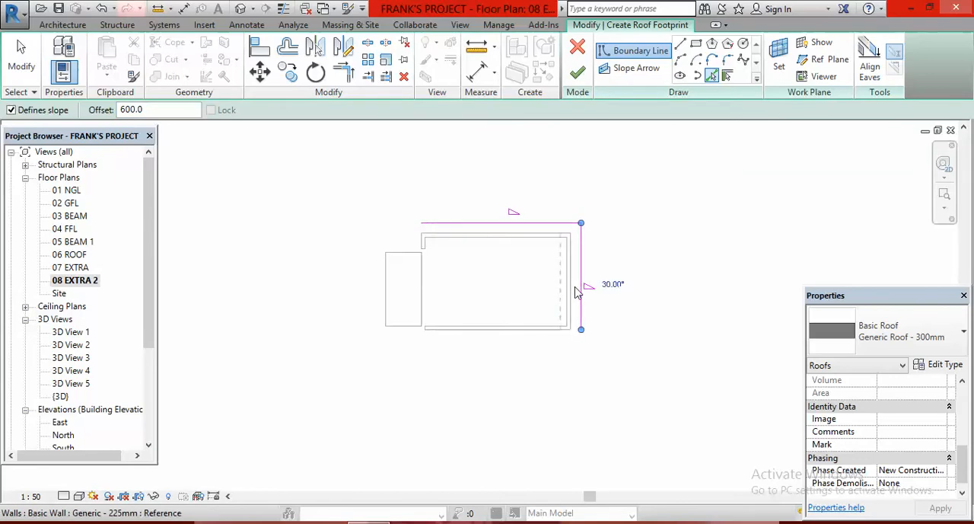
{"action": "left_click", "coordinate": [515, 338]}
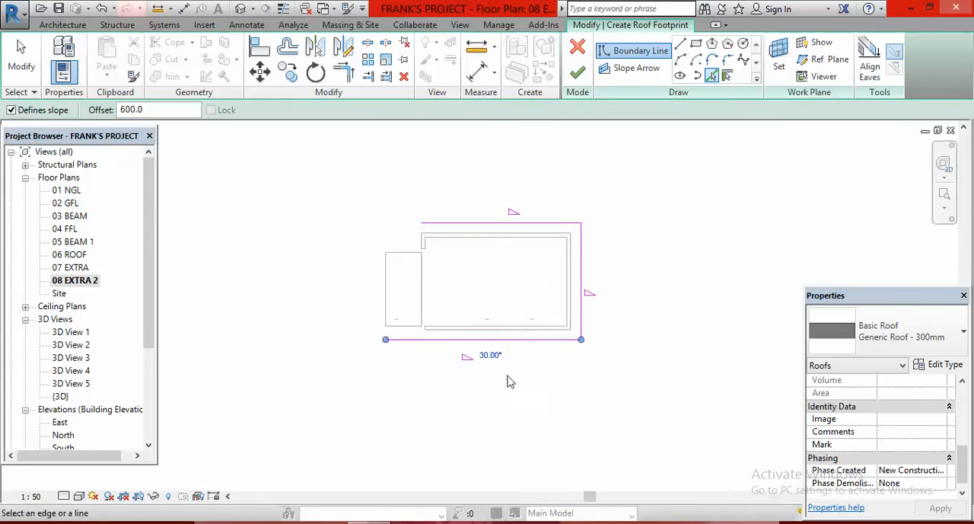
- Add the west roof boundary line with a 0 offset along the terrace-side wall face
{"action": "scroll", "coordinate": [424, 251], "scroll_direction": "up", "scroll_amount": 1}
{"action": "scroll", "coordinate": [424, 251], "scroll_direction": "up", "scroll_amount": 2}
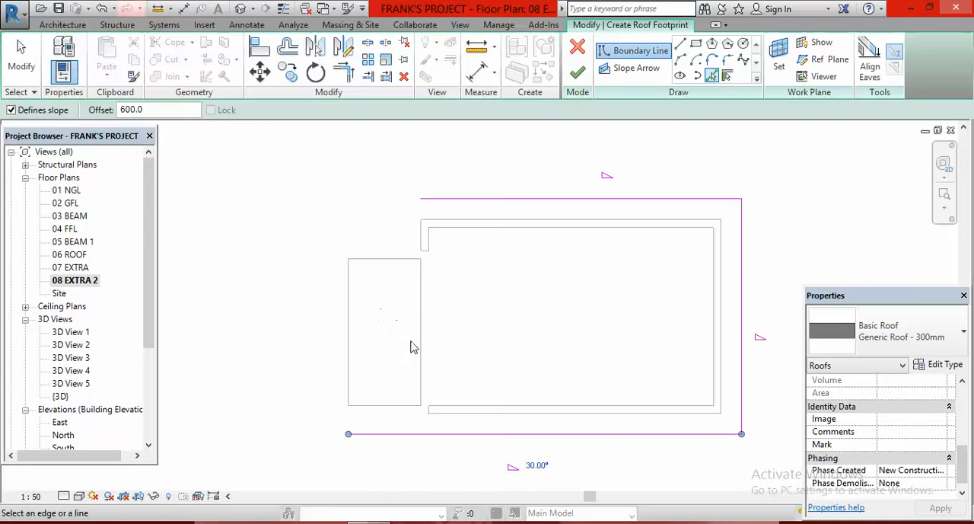
{"action": "left_click", "coordinate": [130, 109]}
{"action": "key", "text": "BackSpace"}
{"action": "key", "text": "BackSpace"}
{"action": "left_click", "coordinate": [423, 247]}
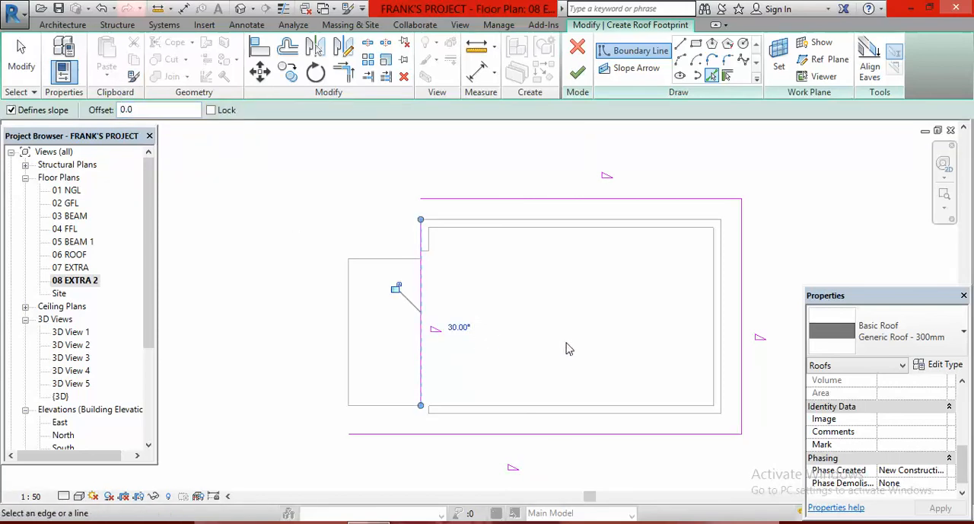
- Trim and extend the west boundary line to corners with the rear and front lines, closing the footprint, and end the command
{"action": "left_click", "coordinate": [342, 76]}
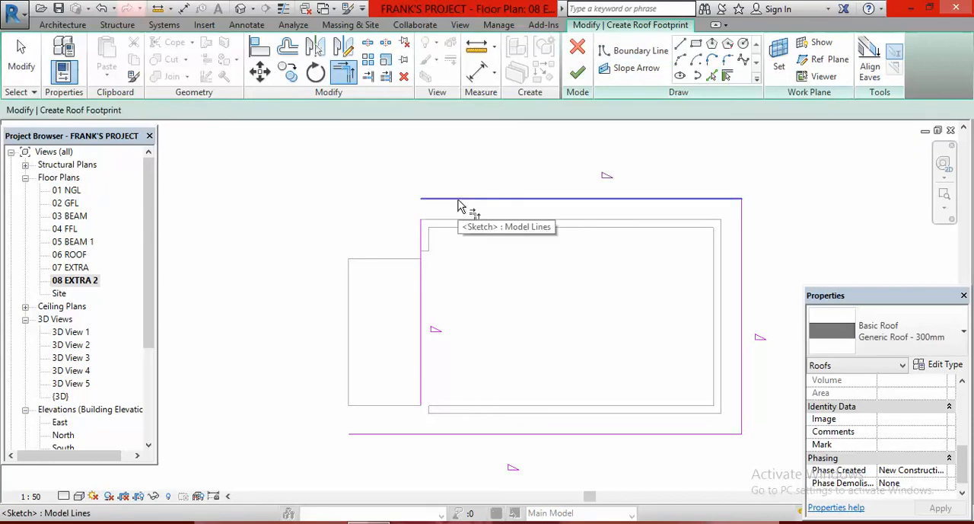
{"action": "left_click", "coordinate": [458, 202]}
{"action": "left_click", "coordinate": [431, 295]}
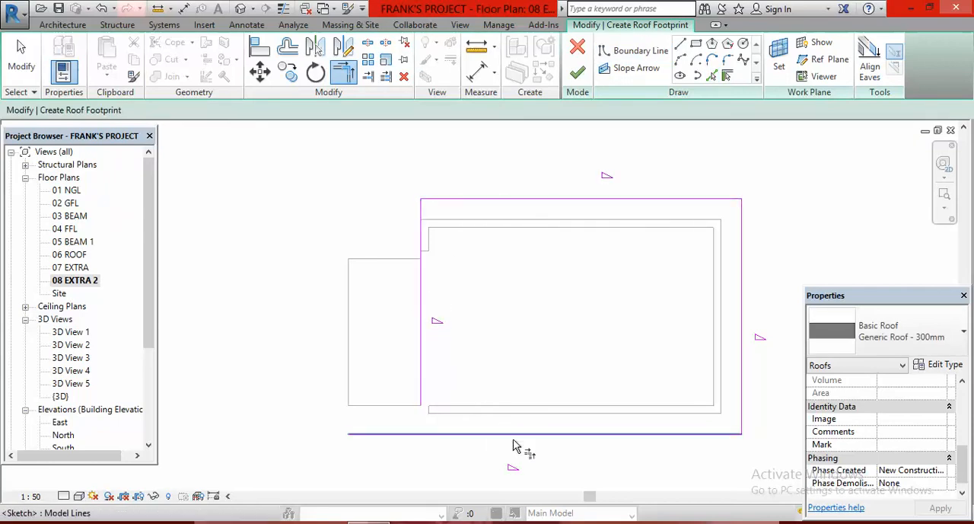
{"action": "left_click", "coordinate": [535, 439]}
{"action": "left_click", "coordinate": [426, 373]}
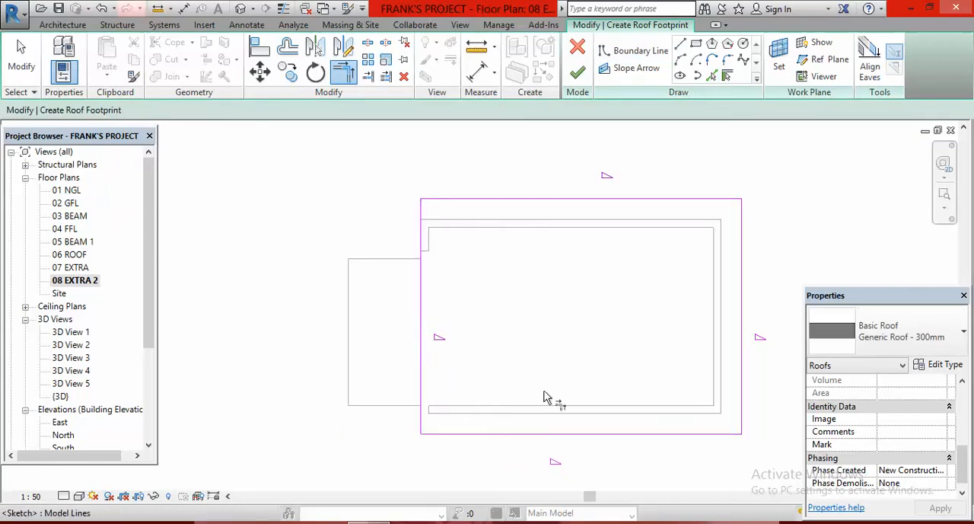
{"action": "scroll", "coordinate": [491, 323], "scroll_direction": "down", "scroll_amount": 3}
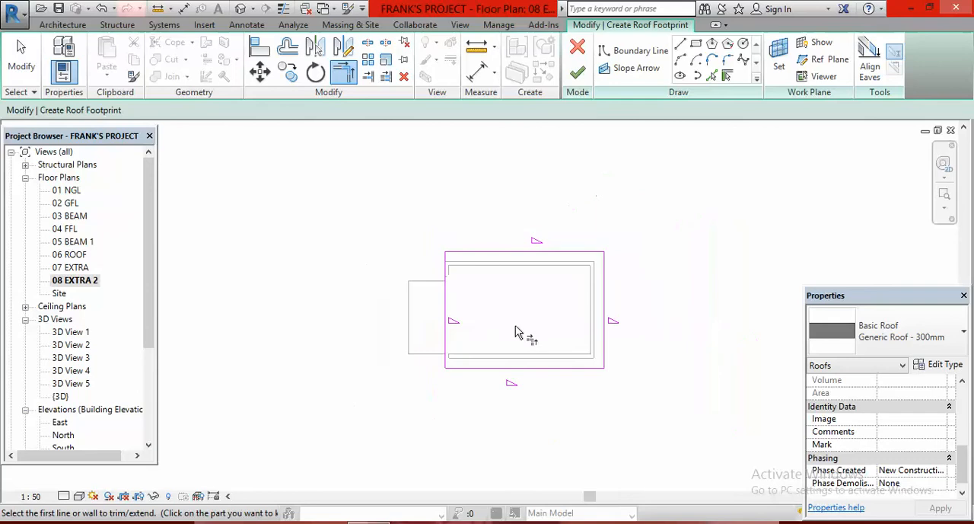
{"action": "right_click", "coordinate": [635, 266]}
{"action": "left_click", "coordinate": [674, 272]}
{"action": "right_click", "coordinate": [676, 271]}
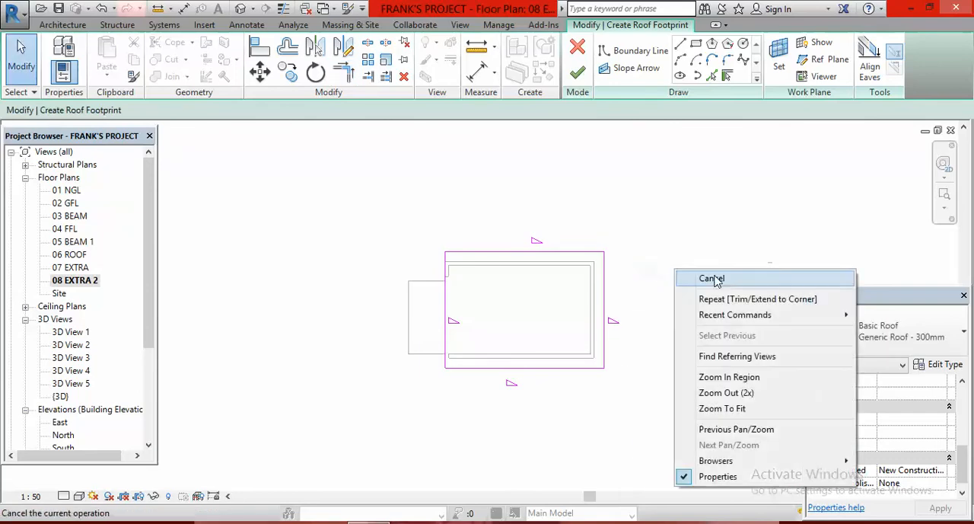
{"action": "left_click", "coordinate": [714, 279]}
- Remove the slope definition from the front boundary line of the roof footprint
{"action": "scroll", "coordinate": [658, 314], "scroll_direction": "up", "scroll_amount": 3}
{"action": "scroll", "coordinate": [658, 312], "scroll_direction": "down", "scroll_amount": 2}
{"action": "scroll", "coordinate": [657, 311], "scroll_direction": "up", "scroll_amount": 1}
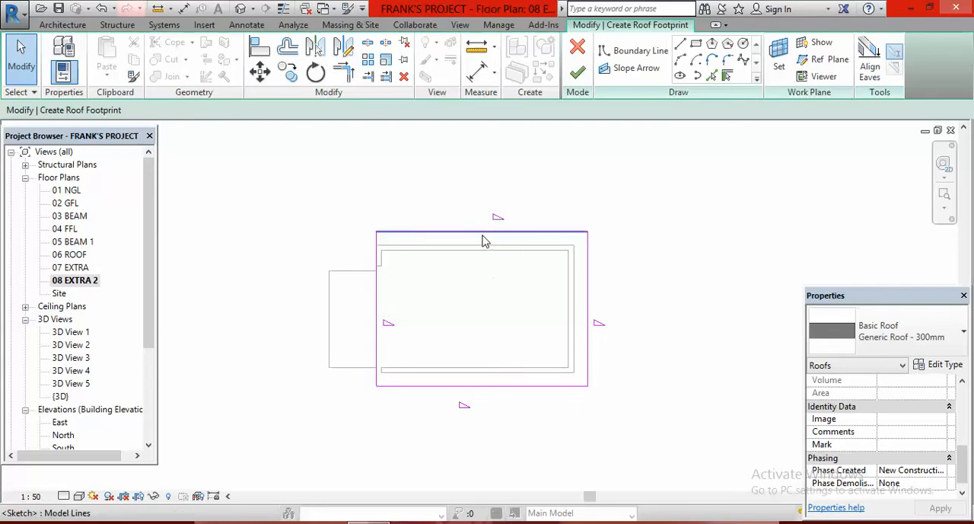
{"action": "left_click", "coordinate": [491, 390]}
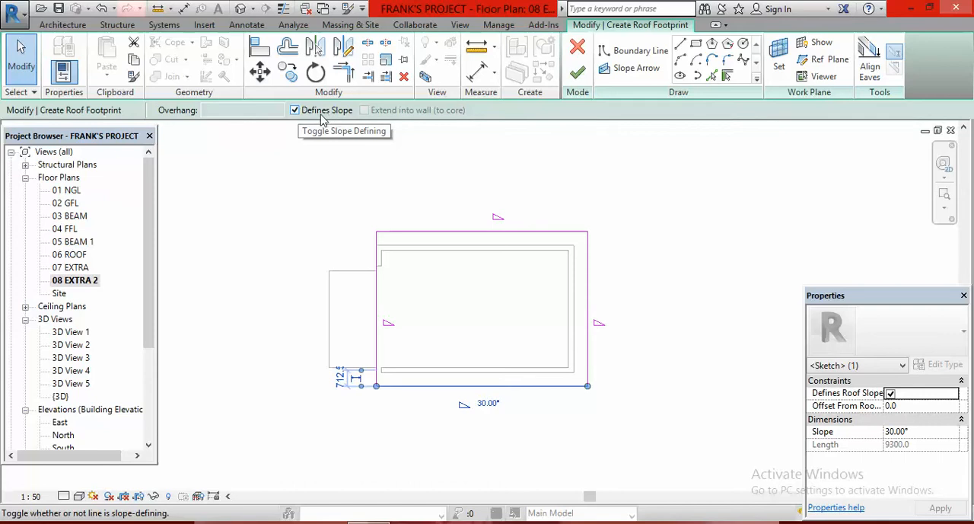
{"action": "left_click", "coordinate": [294, 110]}
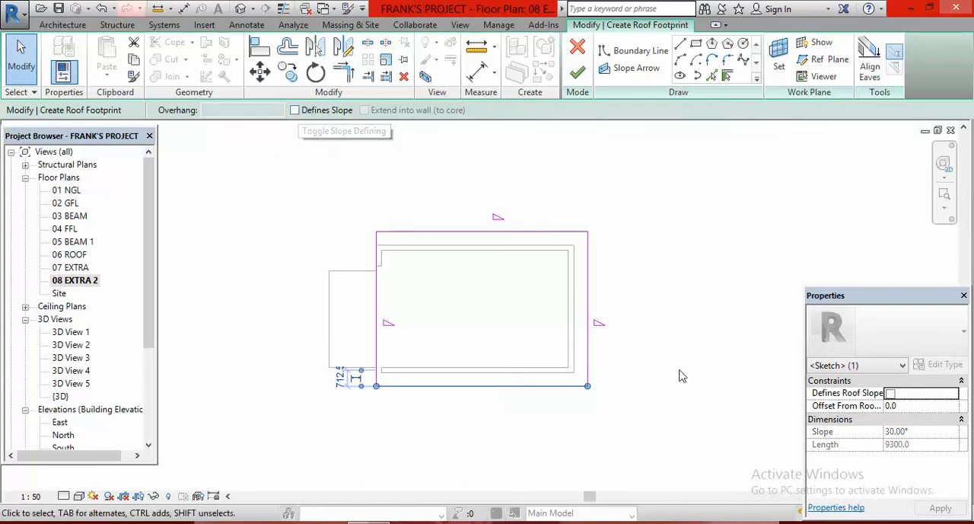
{"action": "left_click", "coordinate": [665, 331]}
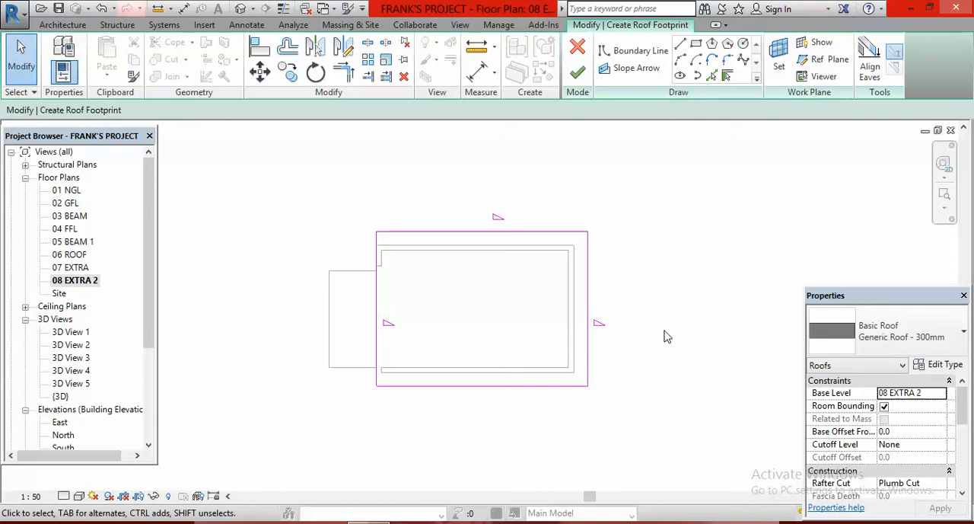
- Remove the slope definition from the east and west boundary lines together
{"action": "left_click", "coordinate": [588, 309]}
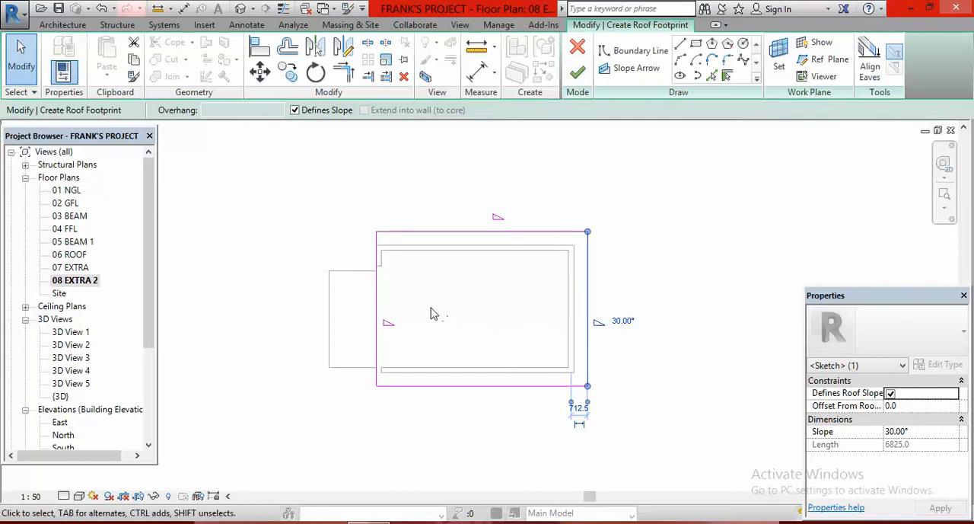
{"action": "left_click", "coordinate": [377, 308], "text": "ctrl"}
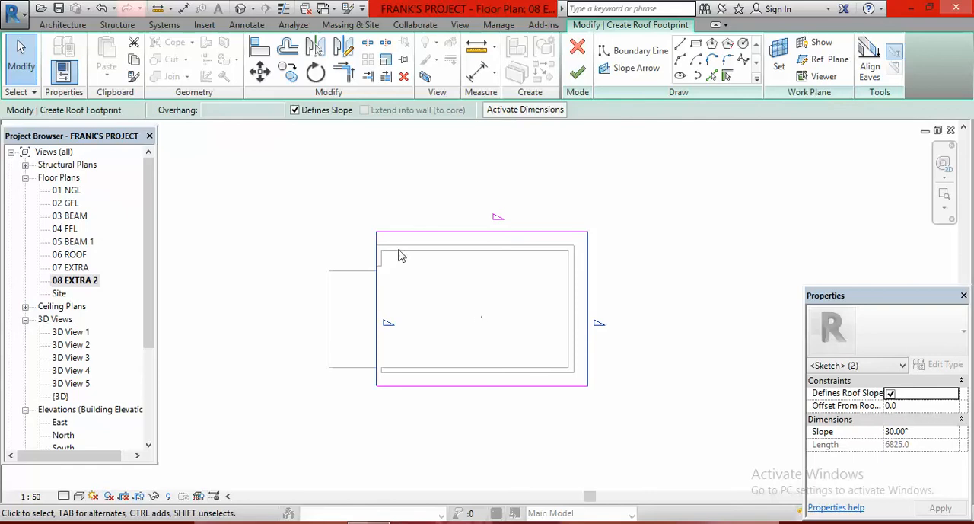
{"action": "left_click", "coordinate": [295, 111]}
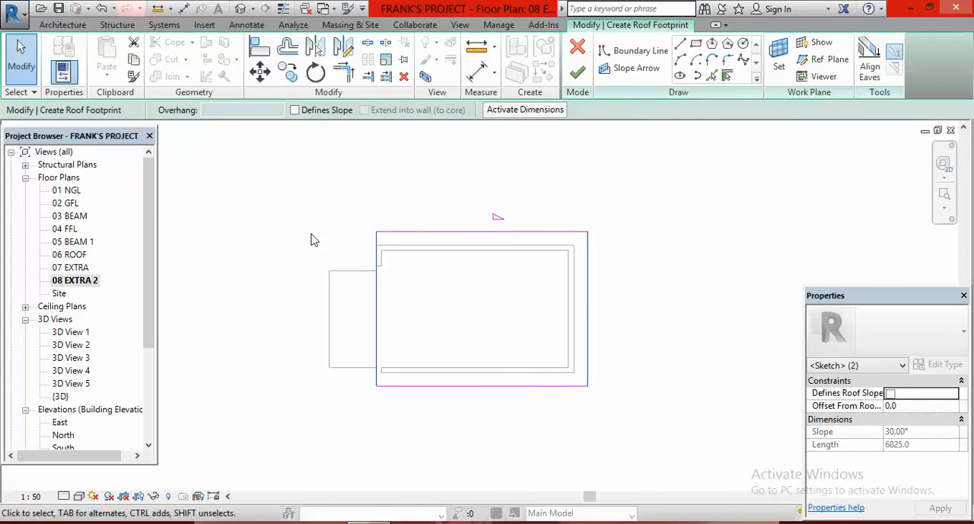
{"action": "left_click", "coordinate": [695, 298]}
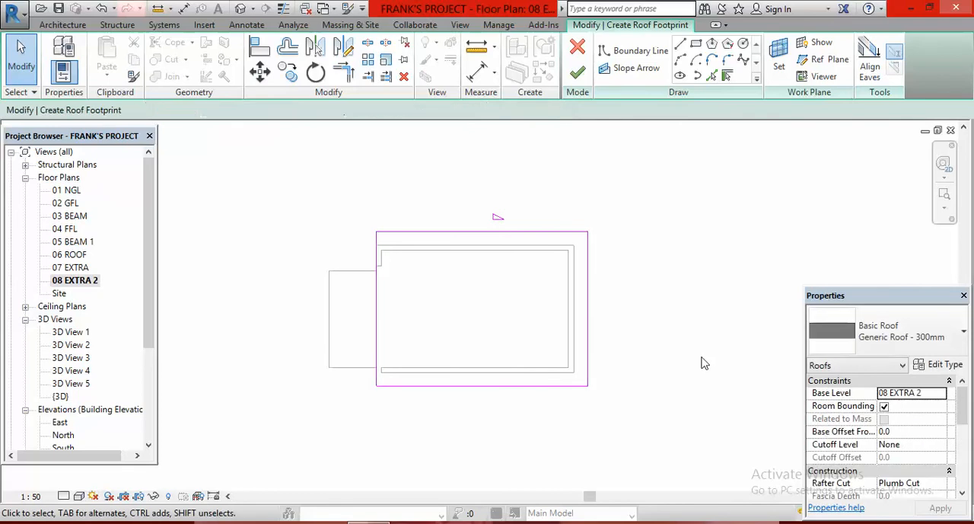
- Set the slope of the rear roof boundary line to 5° and finish the footprint sketch
{"action": "left_click", "coordinate": [502, 232]}
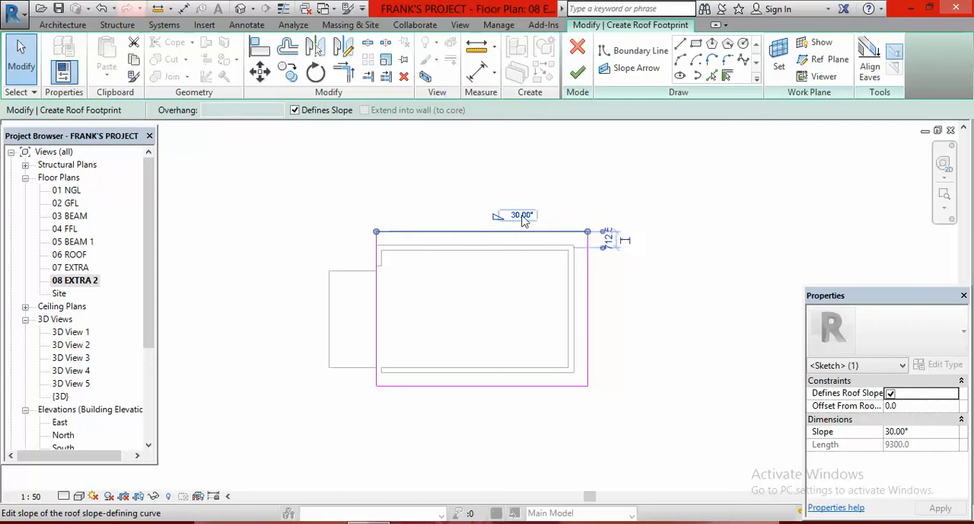
{"action": "left_click", "coordinate": [522, 215]}
{"action": "type", "text": "5"}
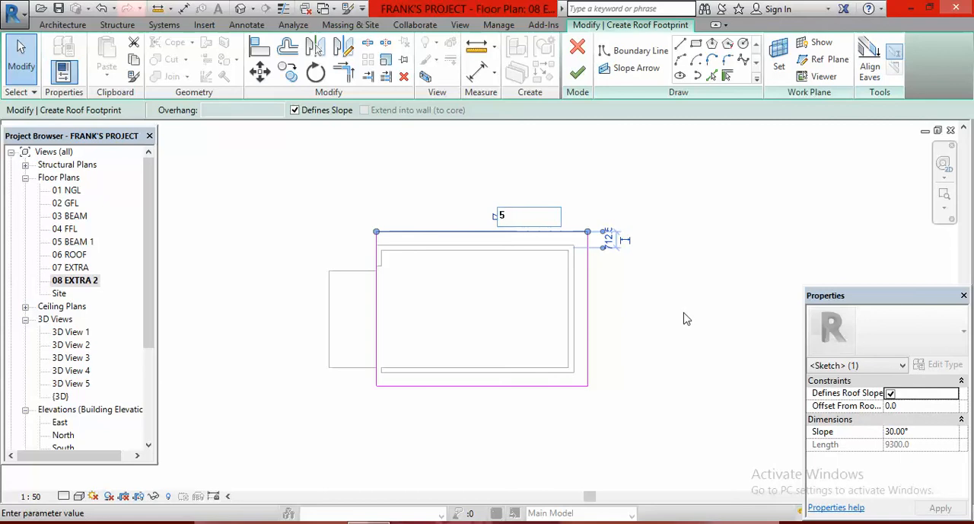
{"action": "key", "text": "Return"}
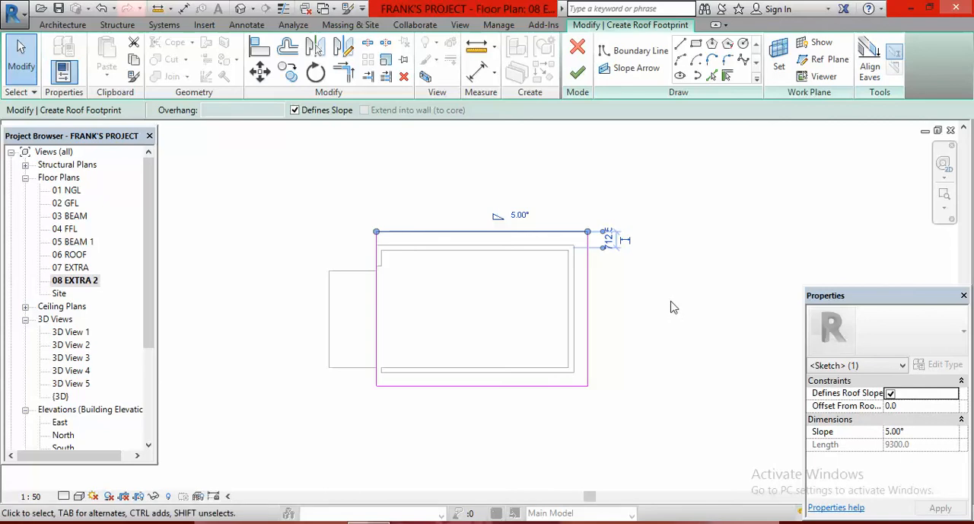
{"action": "left_click", "coordinate": [673, 307]}
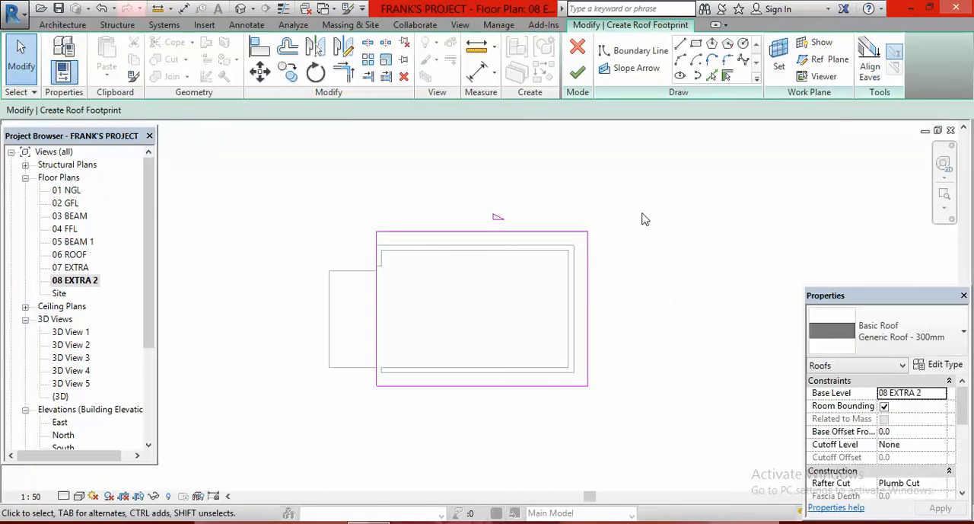
{"action": "left_click", "coordinate": [579, 74]}
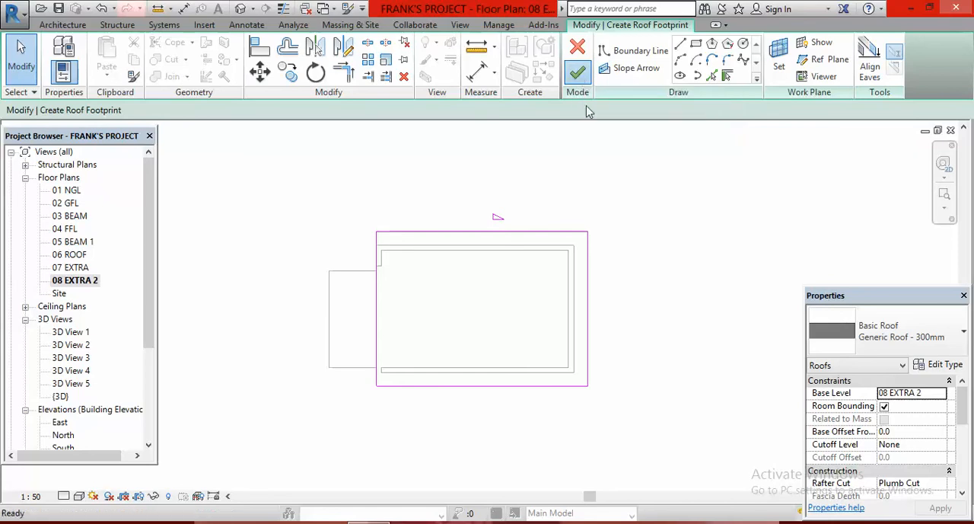
{"action": "left_click", "coordinate": [684, 266]}
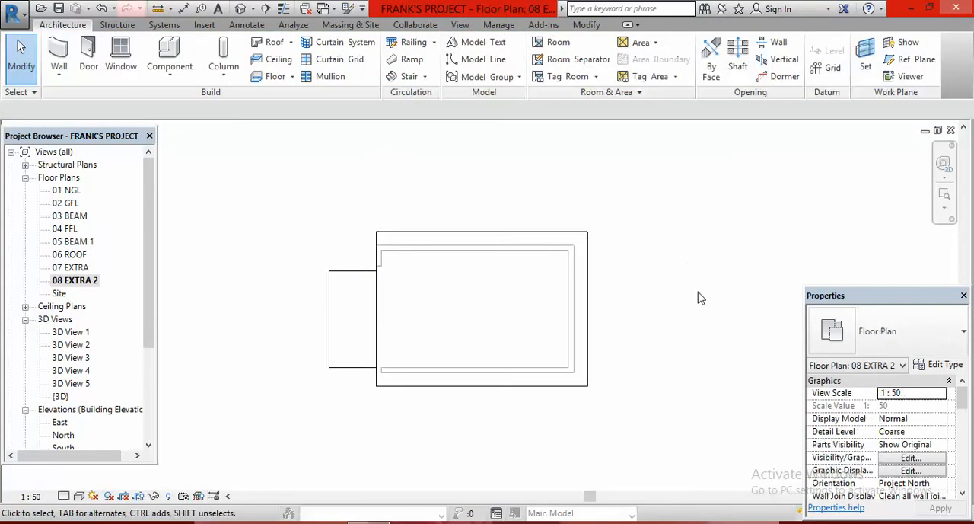
- Examine the new roof in the 3D view from the front and back corners, and its profile in the East elevation
{"action": "left_click", "coordinate": [240, 9]}
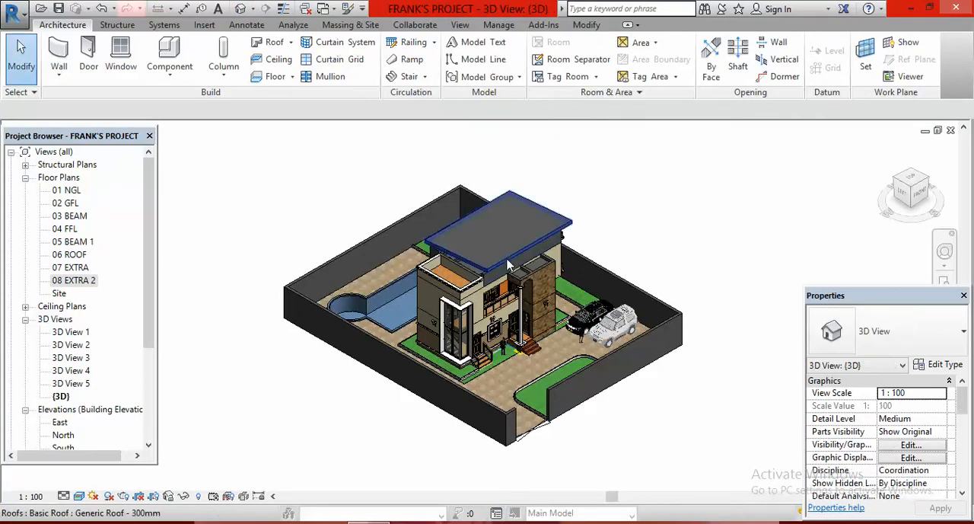
{"action": "scroll", "coordinate": [508, 264], "scroll_direction": "up", "scroll_amount": 3}
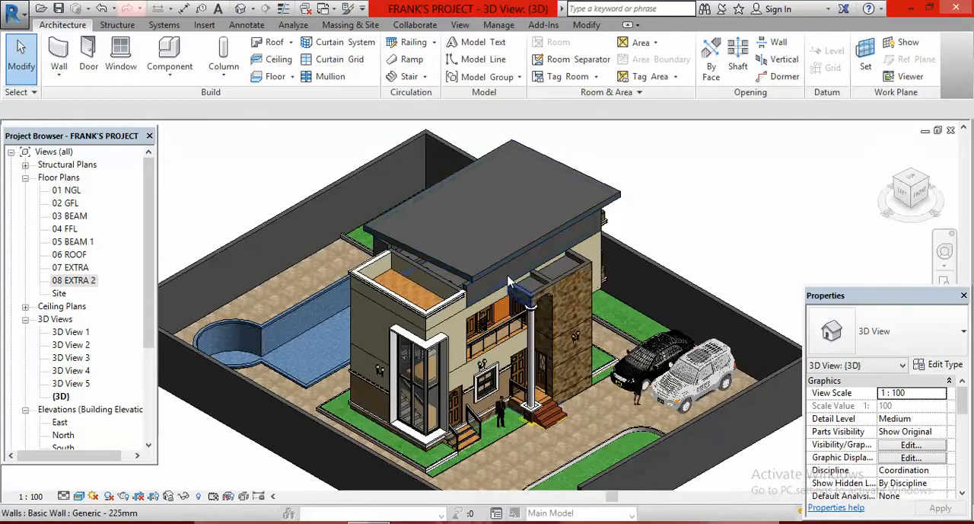
{"action": "scroll", "coordinate": [472, 243], "scroll_direction": "down", "scroll_amount": 3}
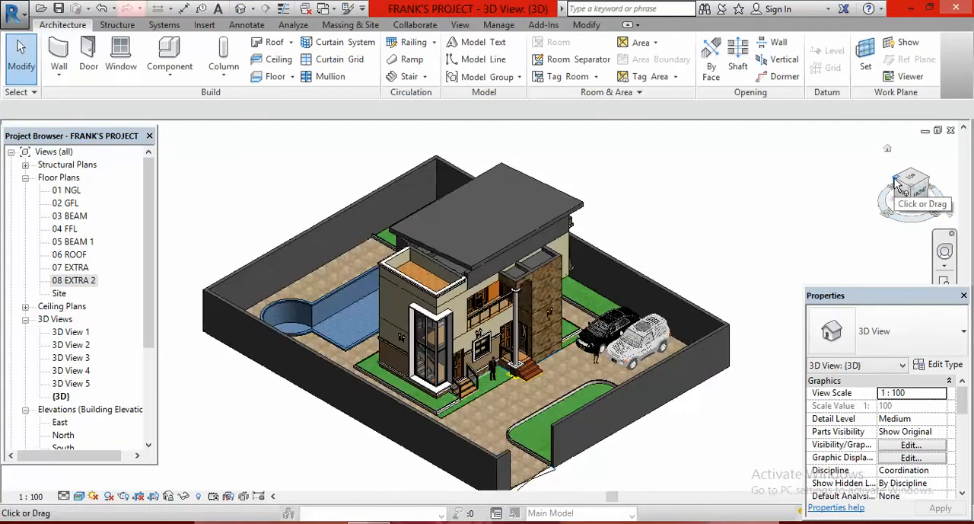
{"action": "left_click", "coordinate": [897, 185]}
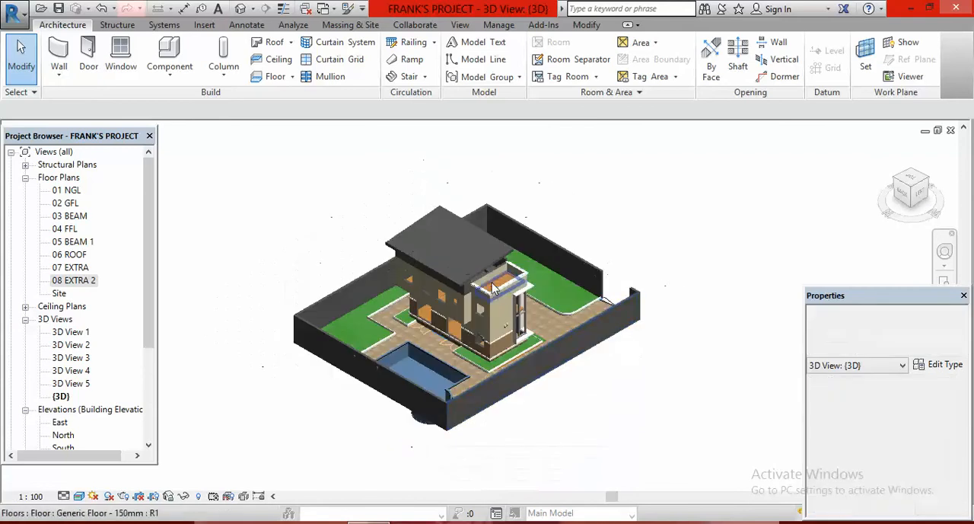
{"action": "scroll", "coordinate": [488, 282], "scroll_direction": "up", "scroll_amount": 4}
{"action": "scroll", "coordinate": [495, 270], "scroll_direction": "down", "scroll_amount": 5}
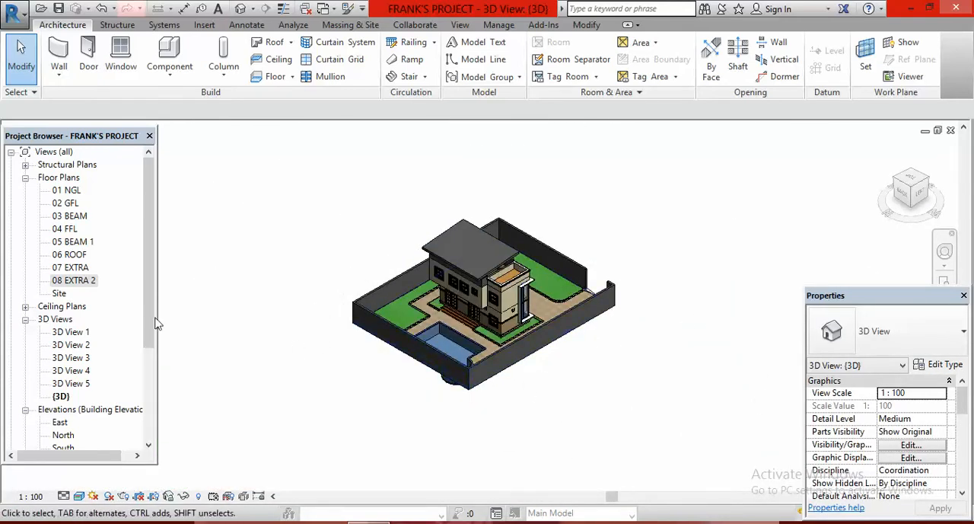
{"action": "double_click", "coordinate": [61, 423]}
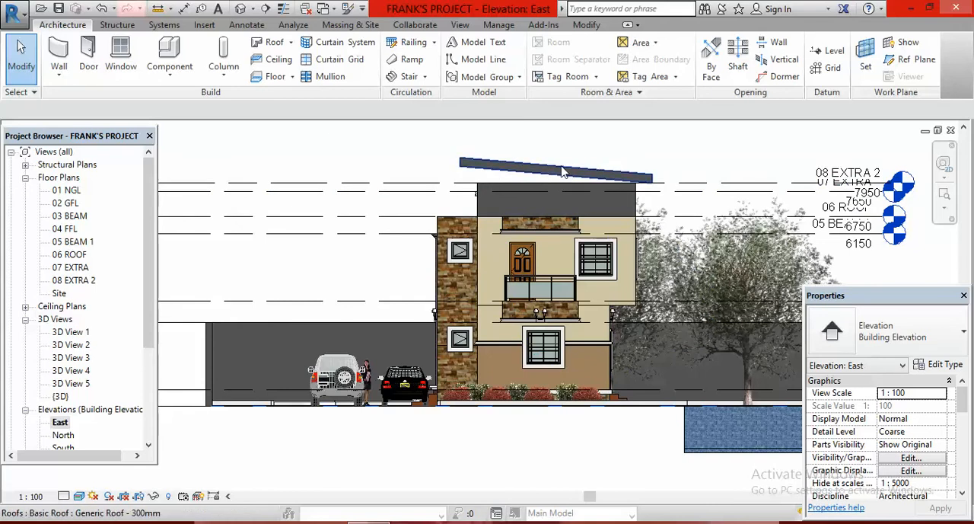
{"action": "scroll", "coordinate": [605, 168], "scroll_direction": "down", "scroll_amount": 1}
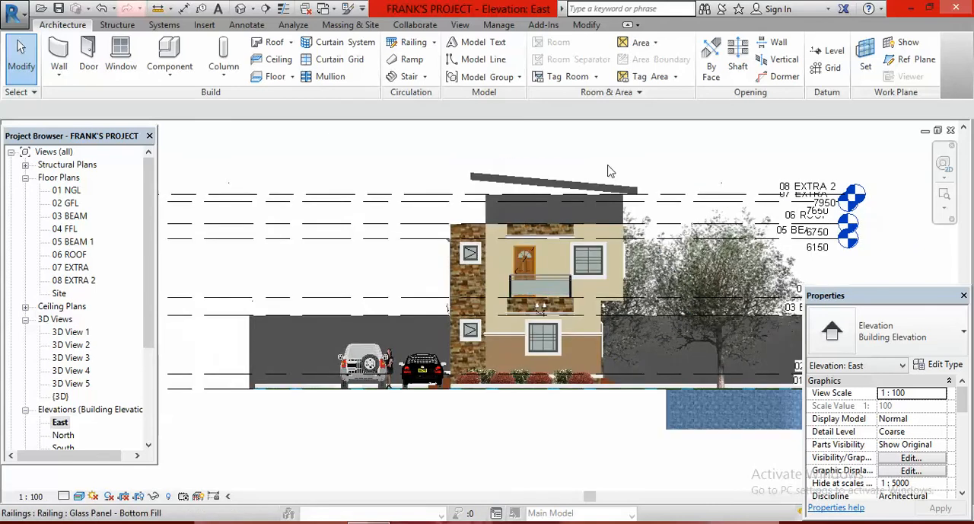
{"action": "scroll", "coordinate": [577, 179], "scroll_direction": "down", "scroll_amount": 1}
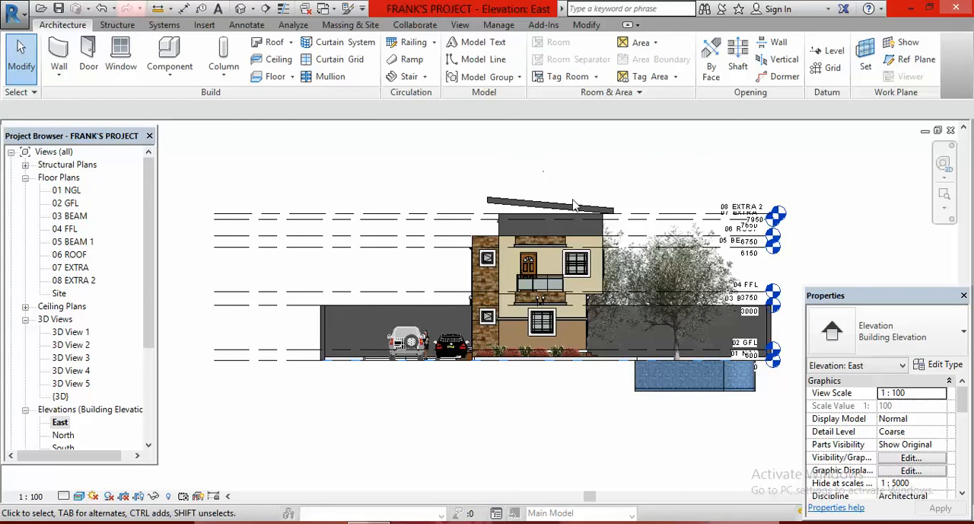
{"action": "scroll", "coordinate": [544, 190], "scroll_direction": "up", "scroll_amount": 3}
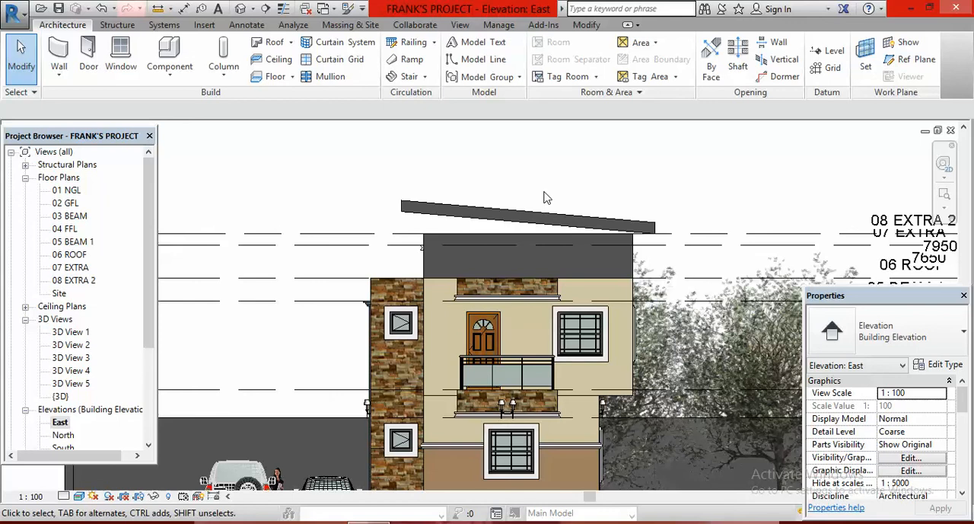
- Change the sloped roof's type to Generic Roof - 5mm in the East elevation
{"action": "left_click", "coordinate": [507, 217]}
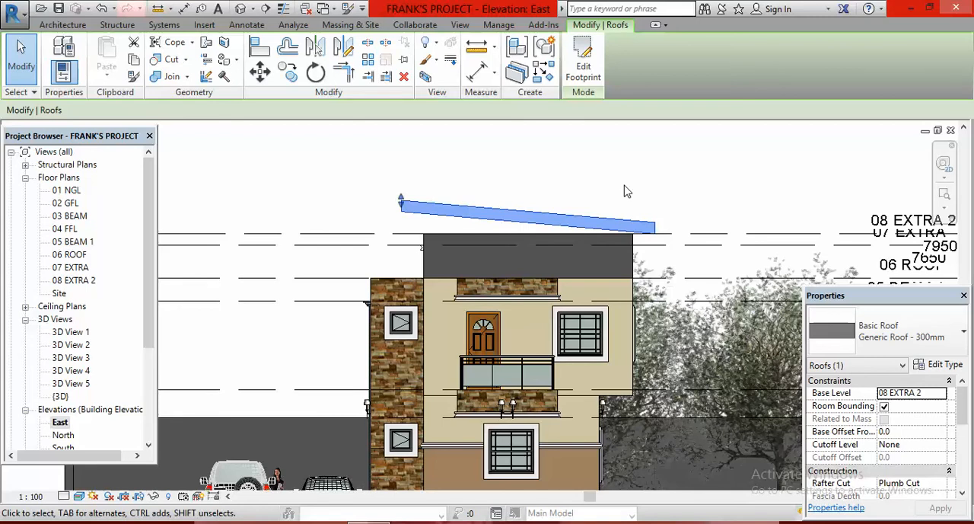
{"action": "left_click", "coordinate": [963, 336]}
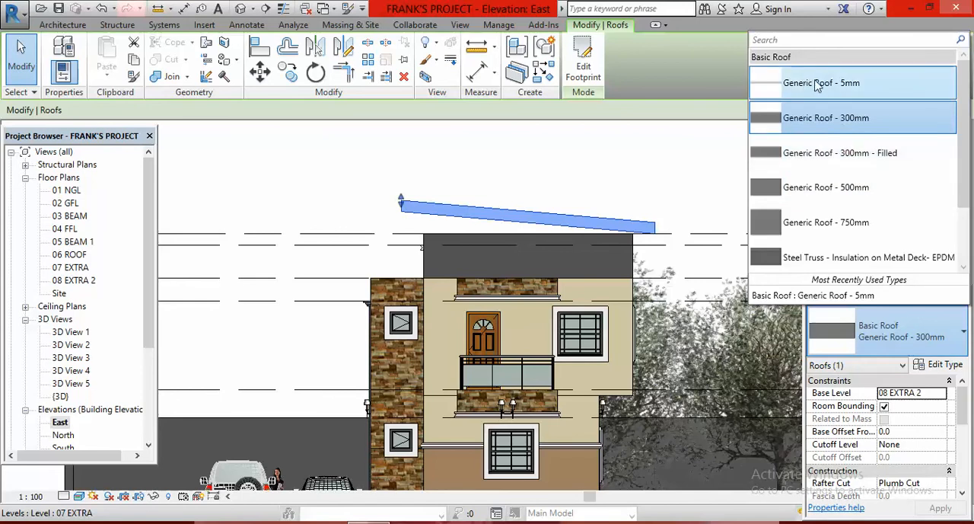
{"action": "left_click", "coordinate": [827, 296]}
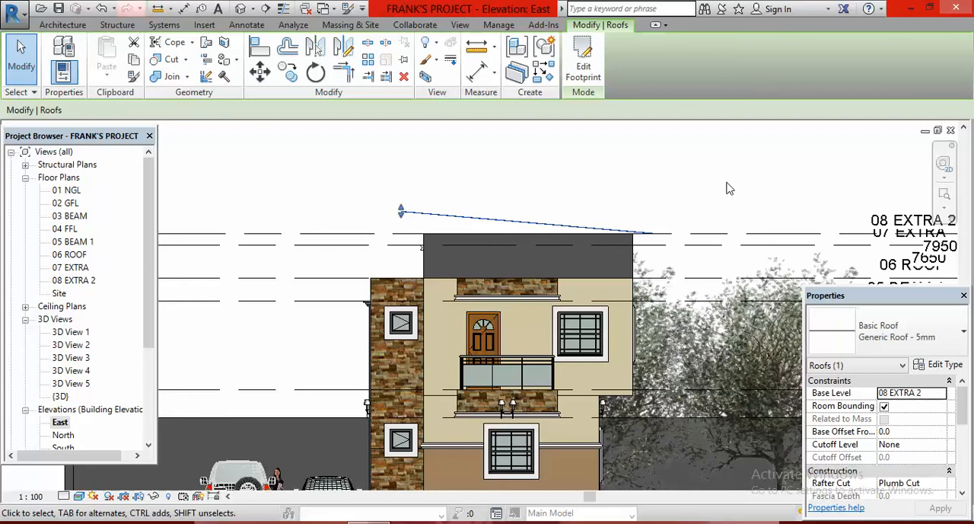
{"action": "left_click", "coordinate": [681, 192]}
{"action": "scroll", "coordinate": [664, 330], "scroll_direction": "down", "scroll_amount": 1}
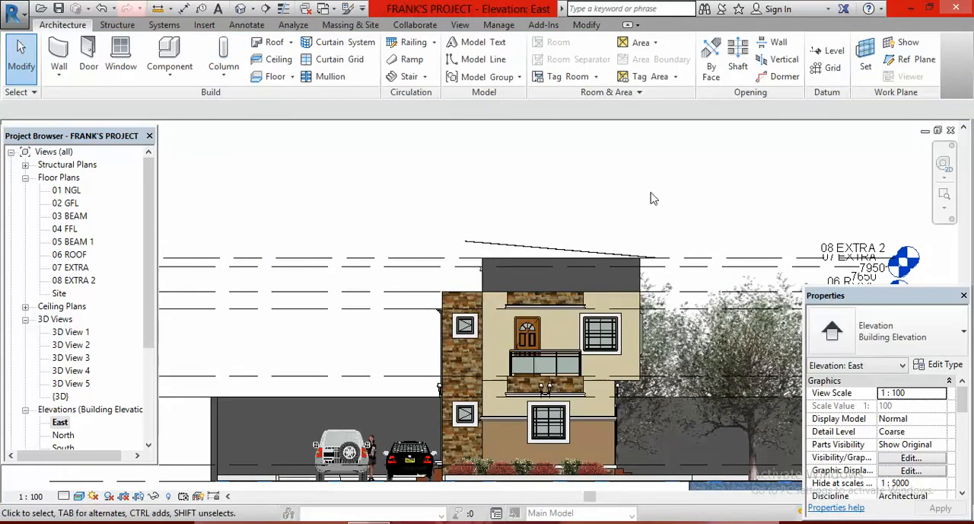
- Examine the thinner roof in the 3D view, especially the gap between it and the walls beside the terrace
{"action": "left_click", "coordinate": [240, 8]}
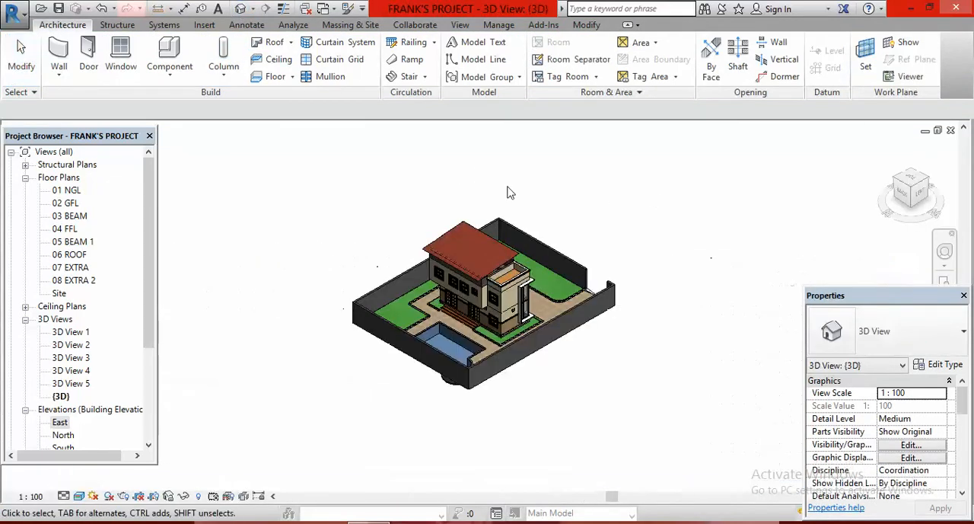
{"action": "scroll", "coordinate": [500, 268], "scroll_direction": "up", "scroll_amount": 5}
{"action": "scroll", "coordinate": [469, 262], "scroll_direction": "up", "scroll_amount": 2}
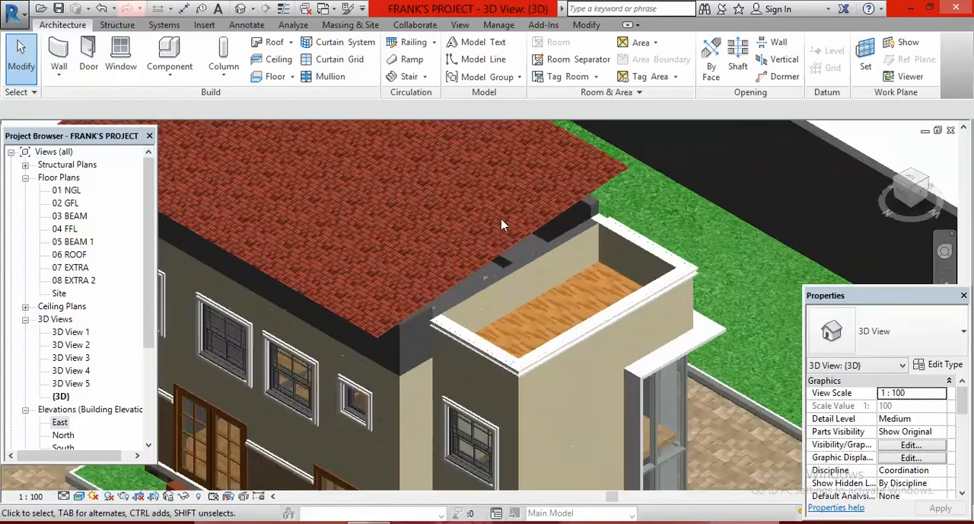
{"action": "scroll", "coordinate": [486, 268], "scroll_direction": "down", "scroll_amount": 2}
{"action": "scroll", "coordinate": [495, 260], "scroll_direction": "down", "scroll_amount": 3}
{"action": "scroll", "coordinate": [488, 289], "scroll_direction": "up", "scroll_amount": 4}
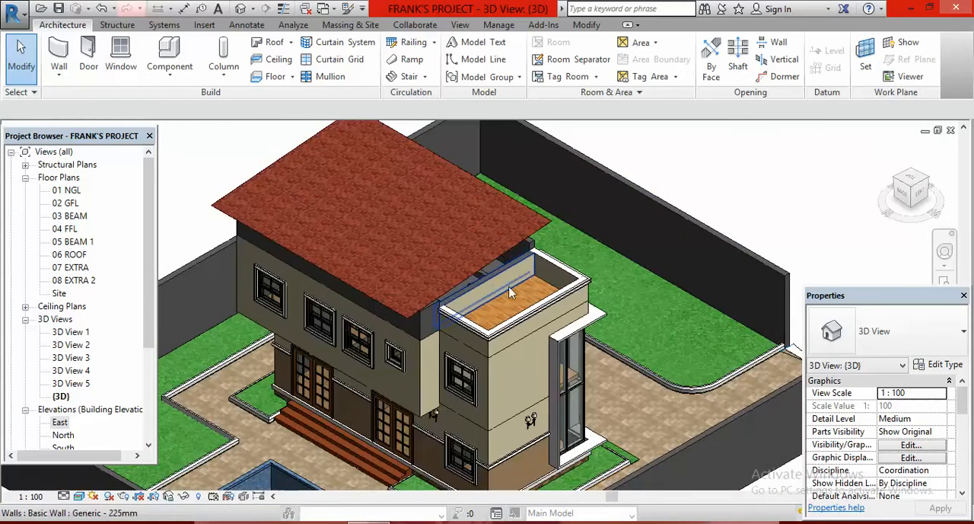
{"action": "scroll", "coordinate": [498, 286], "scroll_direction": "up", "scroll_amount": 2}
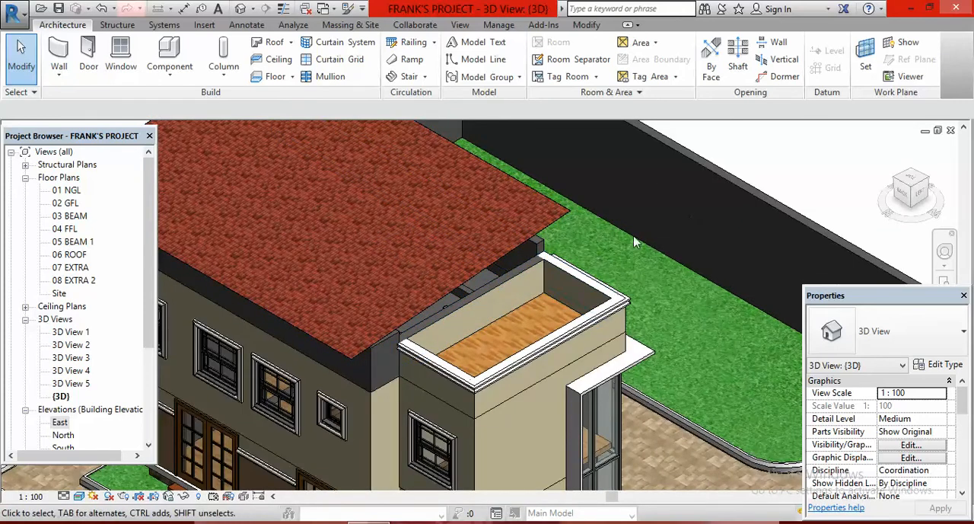
{"action": "left_click", "coordinate": [500, 286]}
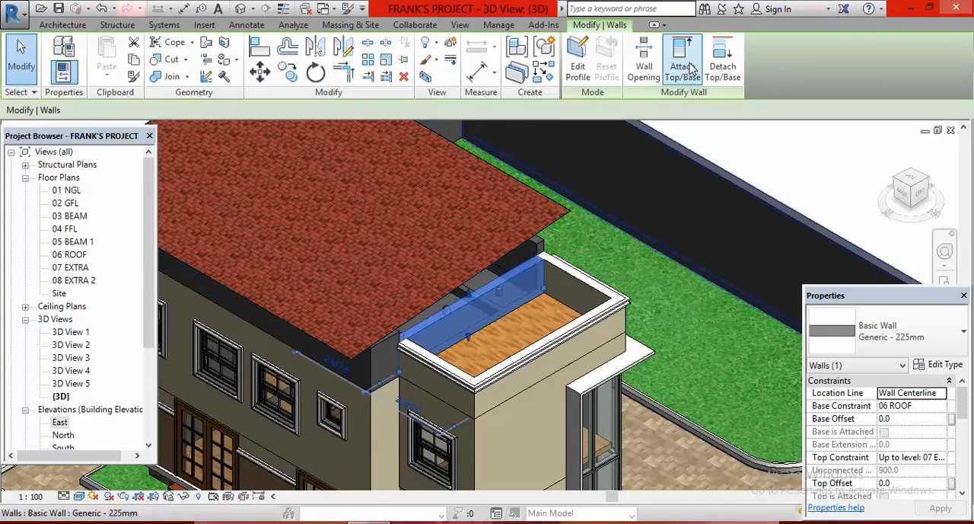
{"action": "left_click", "coordinate": [515, 243]}
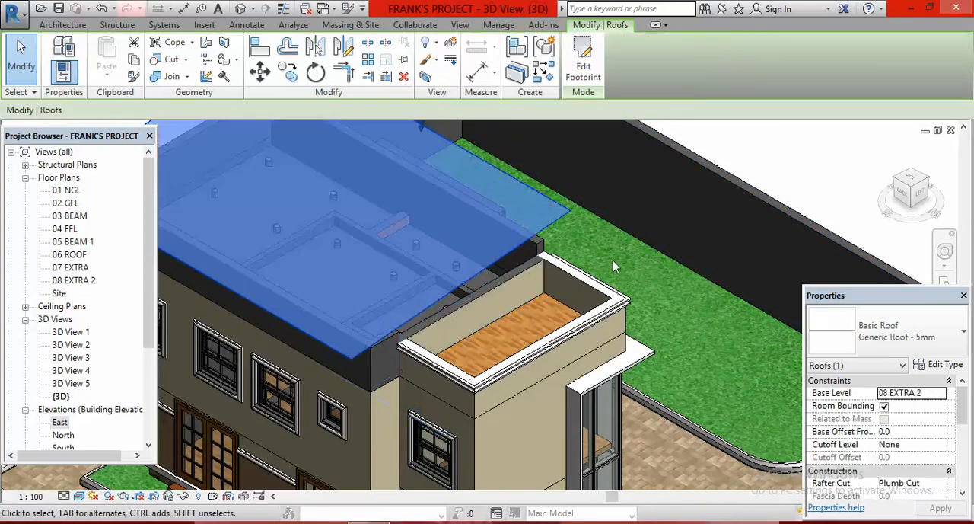
{"action": "key", "text": "Escape"}
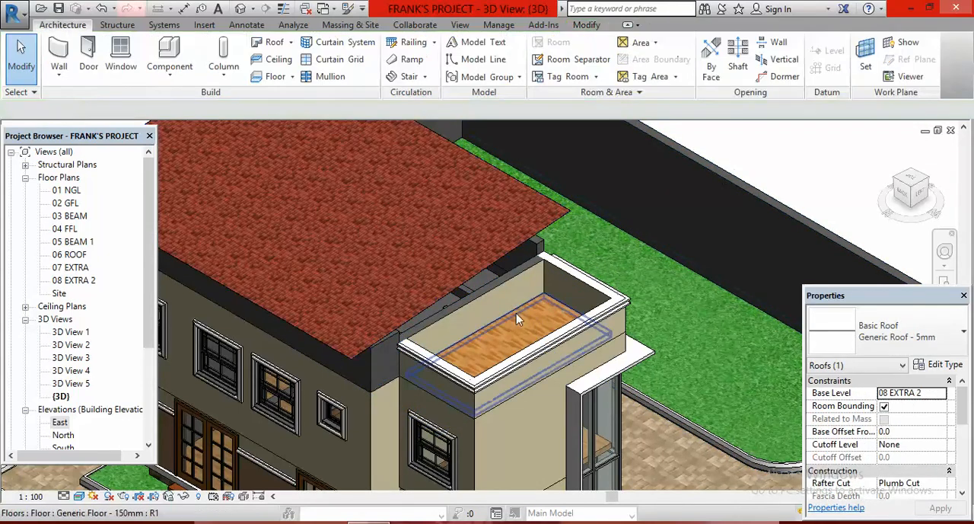
- Attach the top of the long terrace-side wall to the sloped roof
{"action": "left_click", "coordinate": [508, 287]}
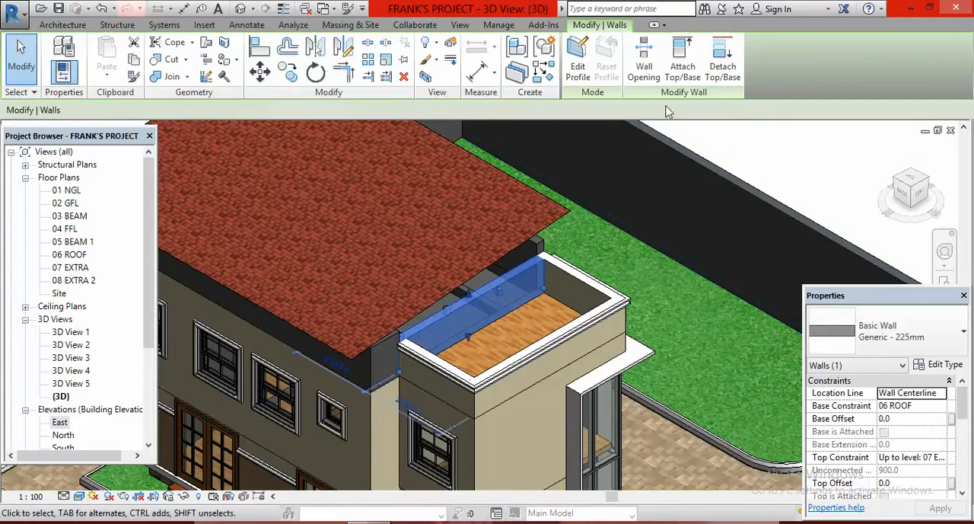
{"action": "left_click", "coordinate": [681, 65]}
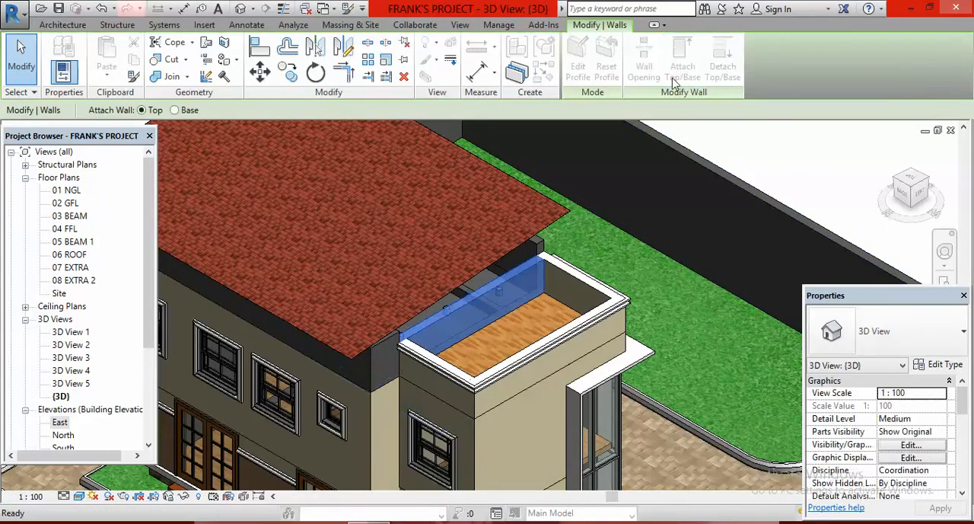
{"action": "left_click", "coordinate": [523, 251]}
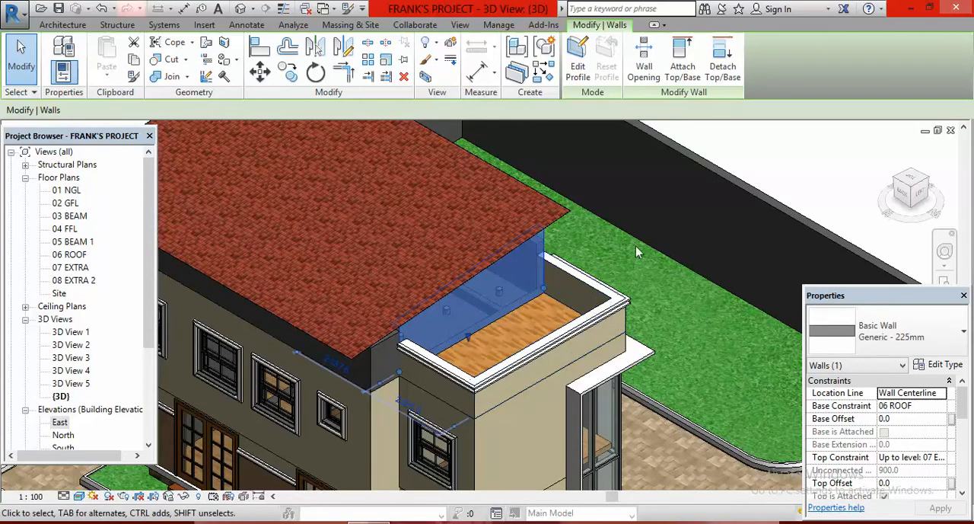
{"action": "key", "text": "Escape"}
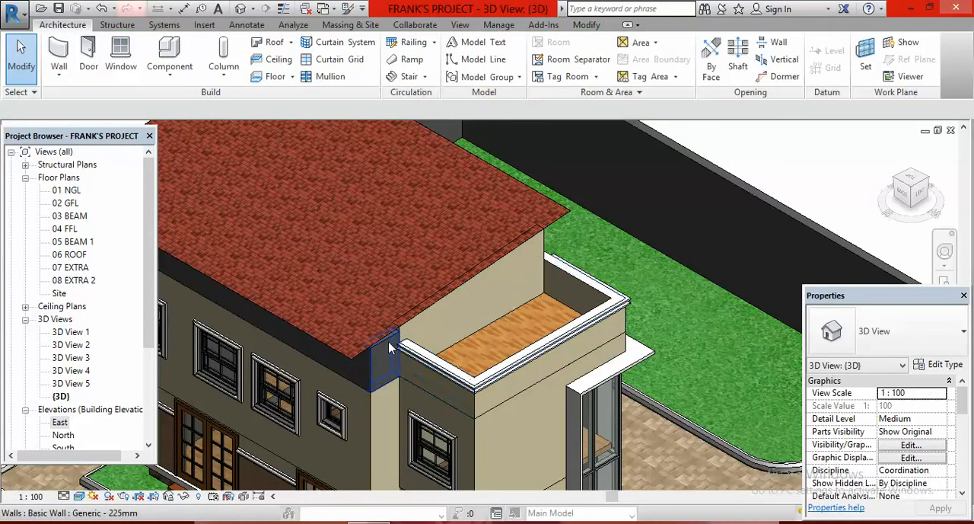
- Attach the top of the short wall at the rear corner beside the terrace to the sloped roof
{"action": "left_click", "coordinate": [389, 341]}
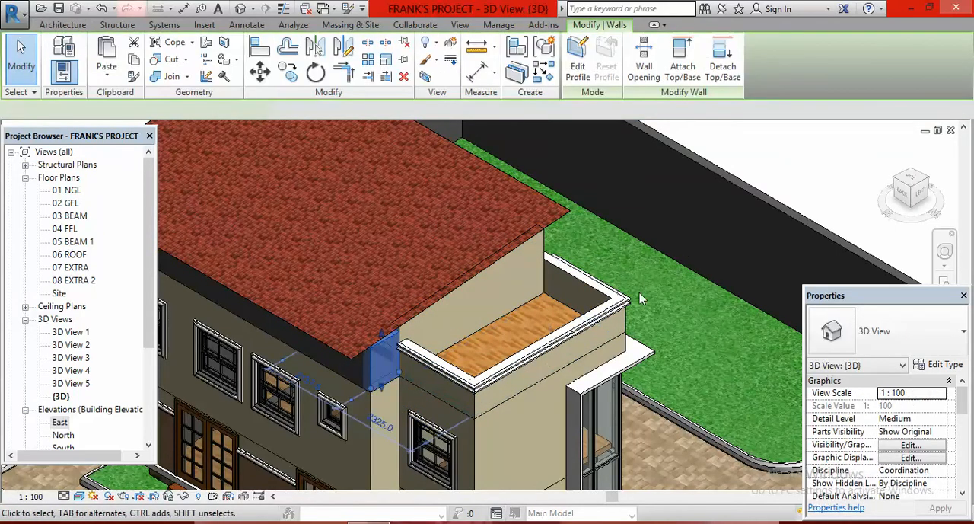
{"action": "left_click", "coordinate": [681, 53]}
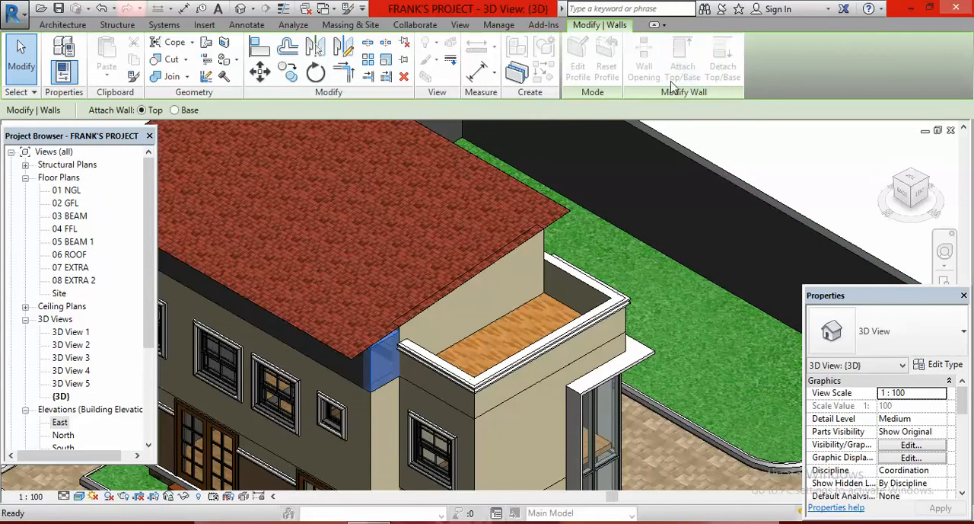
{"action": "left_click", "coordinate": [392, 335]}
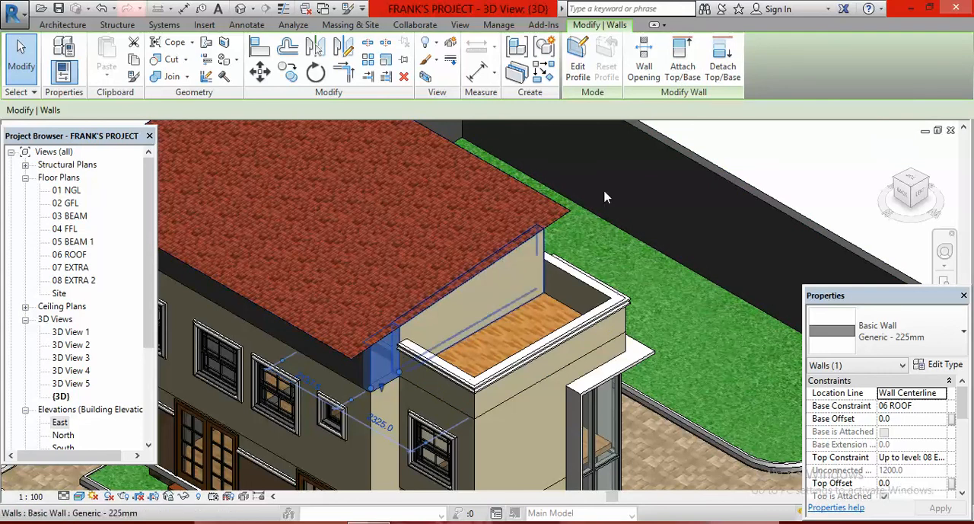
{"action": "left_click", "coordinate": [928, 185]}
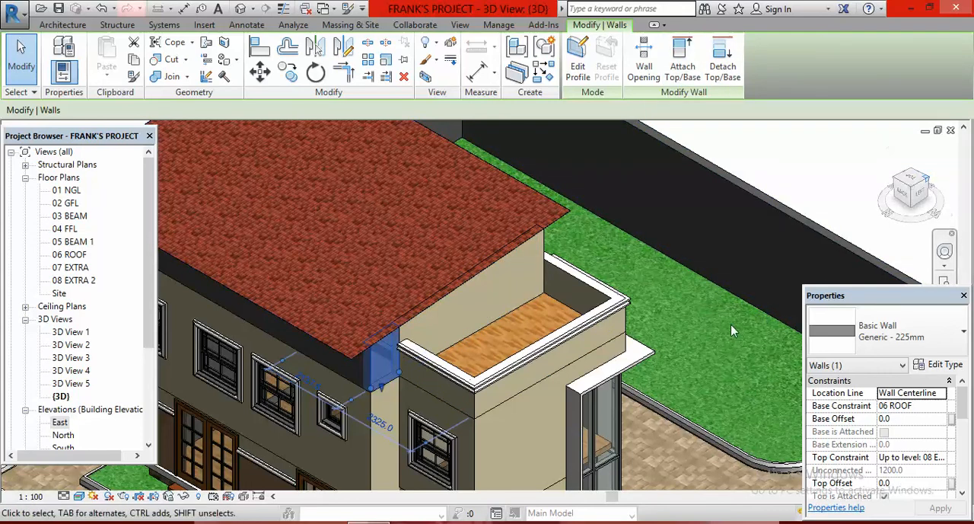
{"action": "scroll", "coordinate": [482, 251], "scroll_direction": "down", "scroll_amount": 8}
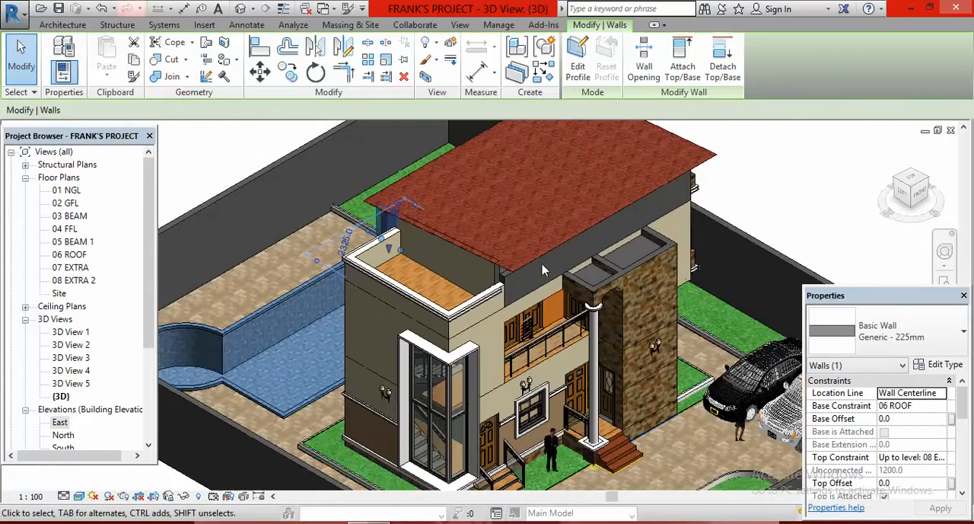
- Attach the top of the long front wall above the entrance porch to the sloped roof
{"action": "left_click", "coordinate": [510, 281]}
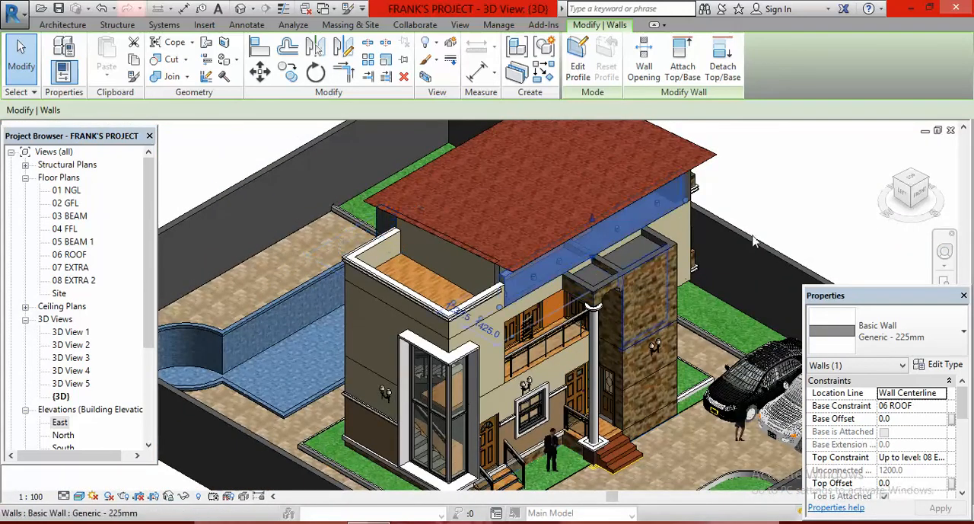
{"action": "left_click", "coordinate": [685, 65]}
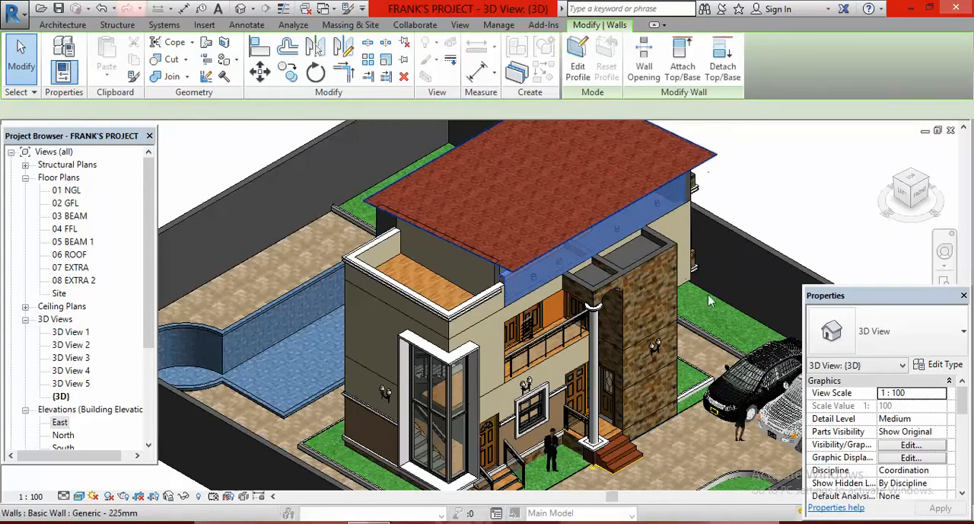
{"action": "left_click", "coordinate": [704, 166]}
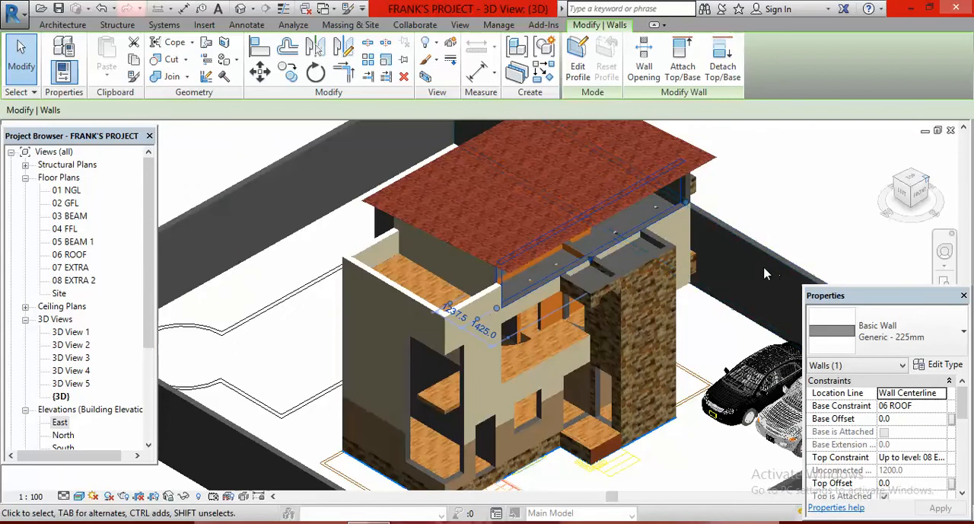
- Attach the top of the side wall above the small side balcony to the sloped roof
{"action": "middle_click_drag", "start_coordinate": [764, 268], "coordinate": [606, 401], "text": "shift"}
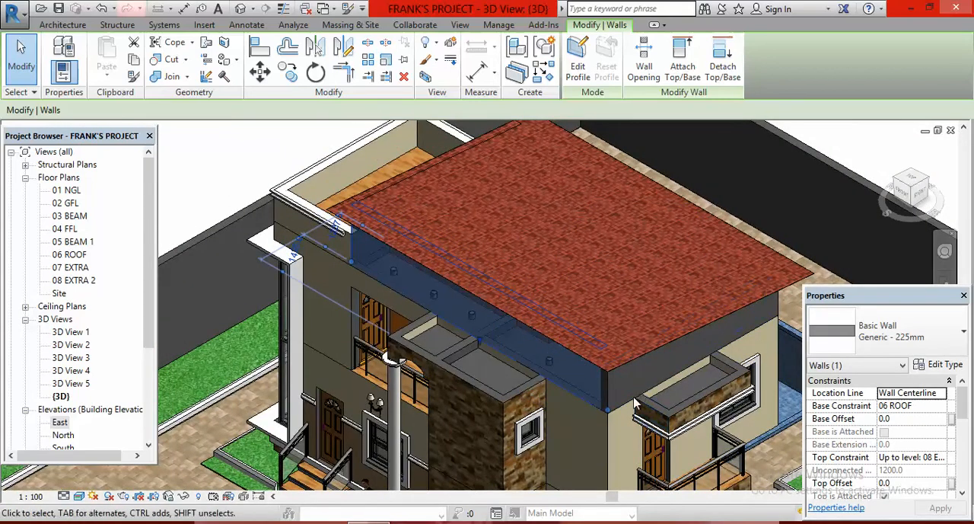
{"action": "left_click", "coordinate": [690, 307]}
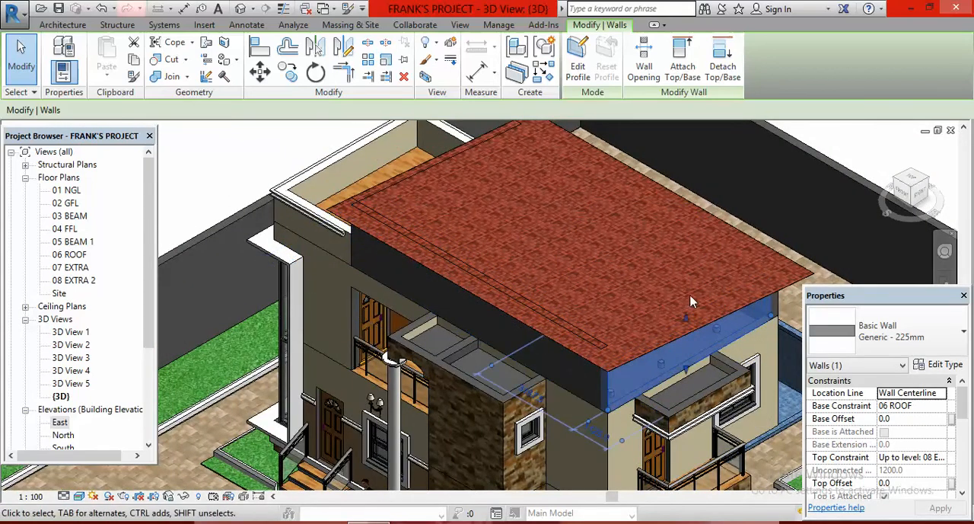
{"action": "left_click", "coordinate": [683, 65]}
{"action": "left_click", "coordinate": [737, 311]}
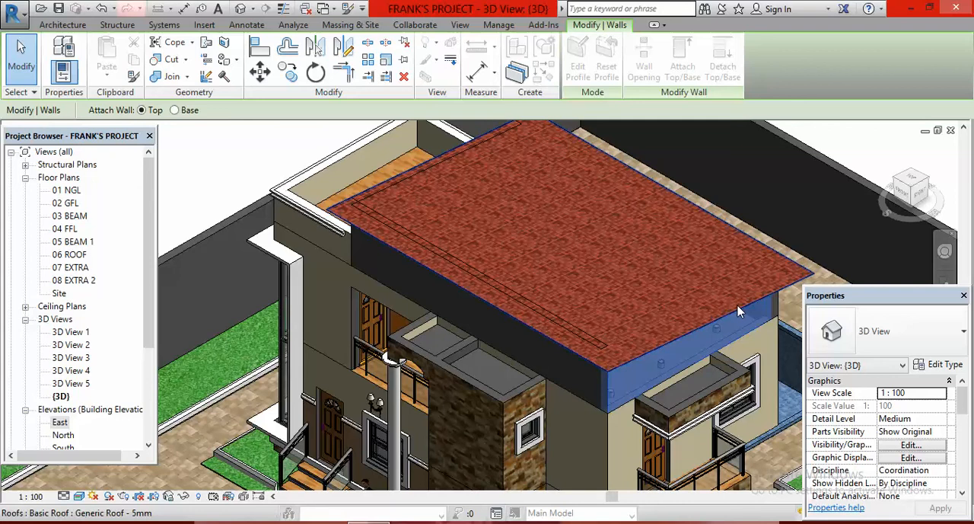
- Attach the top of the long rear wall facing the pool side to the sloped roof
{"action": "scroll", "coordinate": [465, 232], "scroll_direction": "down", "scroll_amount": 3}
{"action": "scroll", "coordinate": [494, 206], "scroll_direction": "down", "scroll_amount": 3}
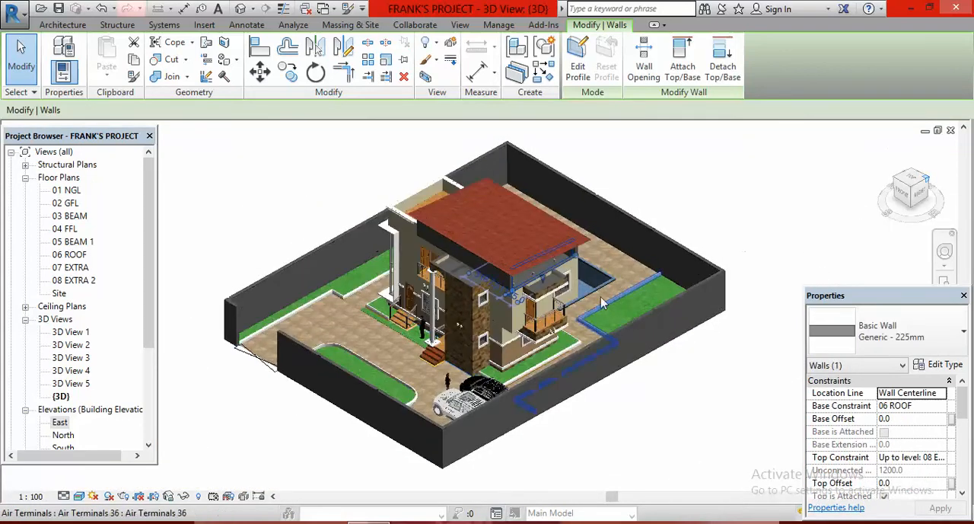
{"action": "scroll", "coordinate": [578, 321], "scroll_direction": "up", "scroll_amount": 5}
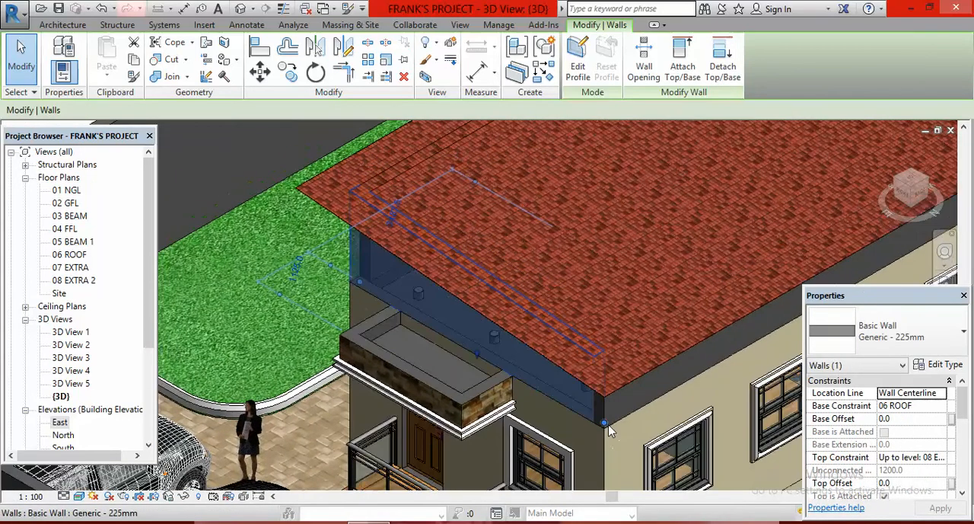
{"action": "middle_click_drag", "start_coordinate": [608, 431], "coordinate": [598, 352]}
{"action": "left_click", "coordinate": [599, 352]}
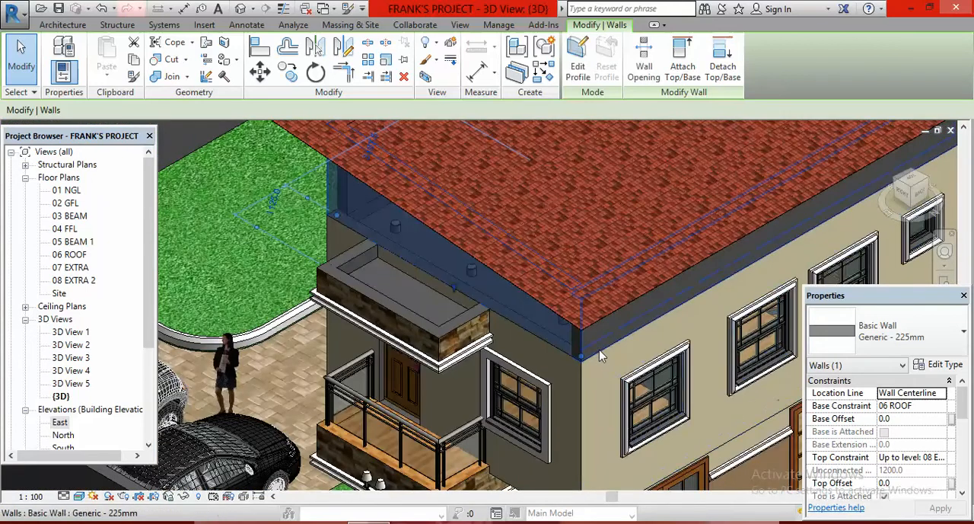
{"action": "left_click", "coordinate": [682, 67]}
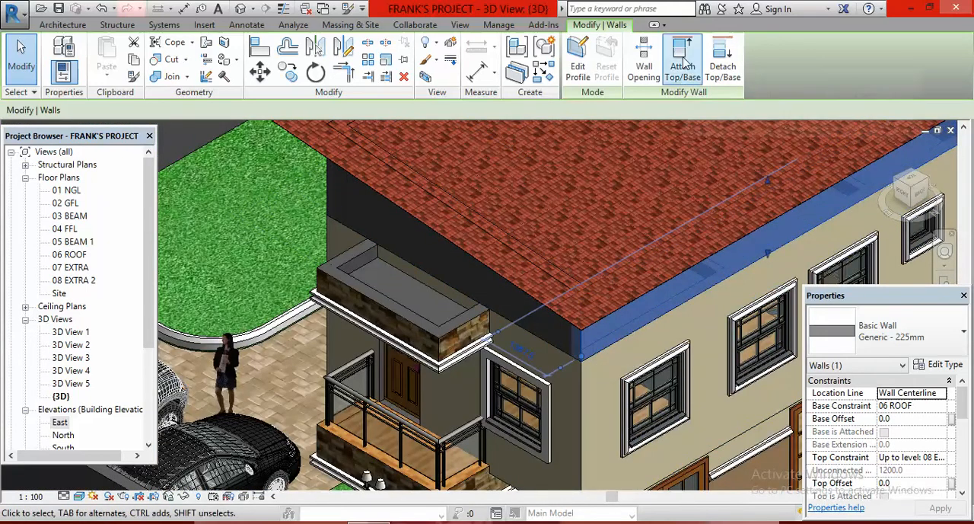
{"action": "left_click", "coordinate": [636, 296]}
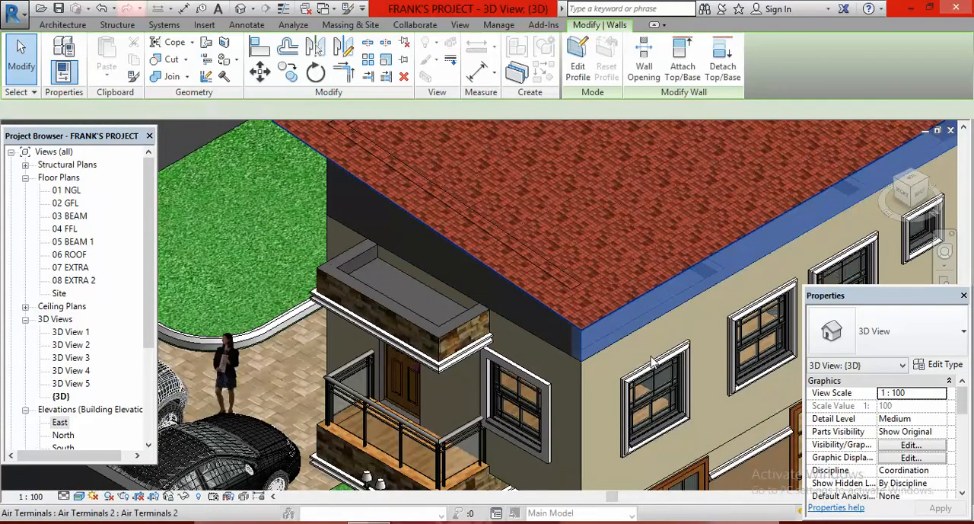
- Examine the house from several sides in the 3D view, especially the attached walls and the uncovered entrance porch
{"action": "scroll", "coordinate": [596, 344], "scroll_direction": "down", "scroll_amount": 10}
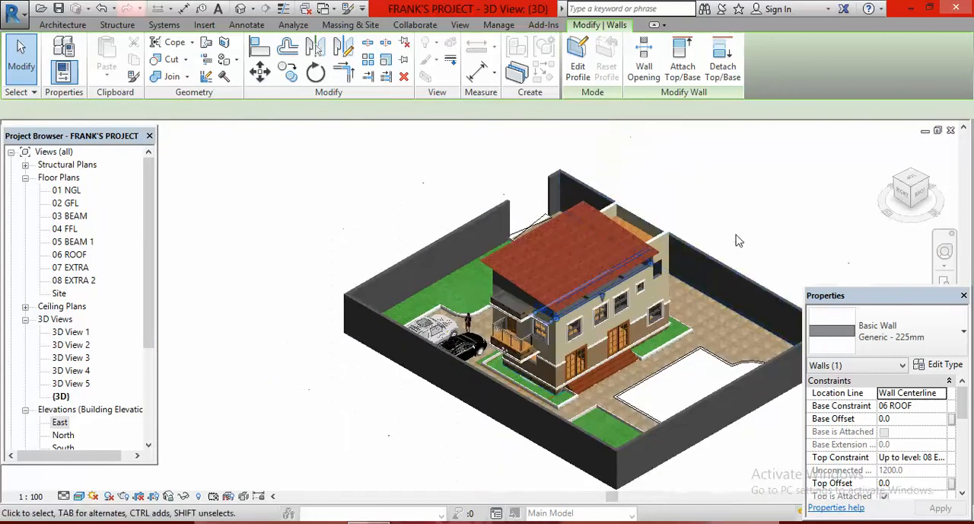
{"action": "left_click", "coordinate": [747, 209]}
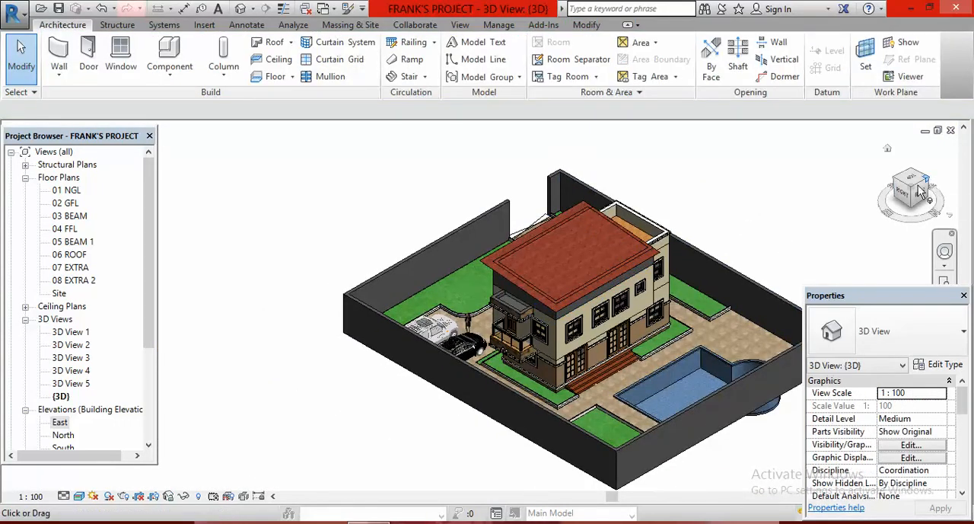
{"action": "left_click", "coordinate": [921, 192]}
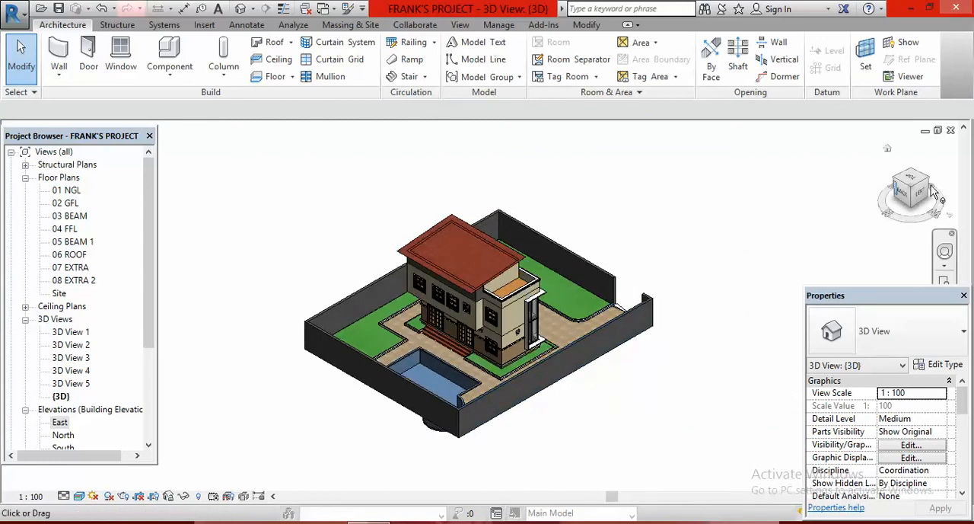
{"action": "left_click", "coordinate": [927, 186]}
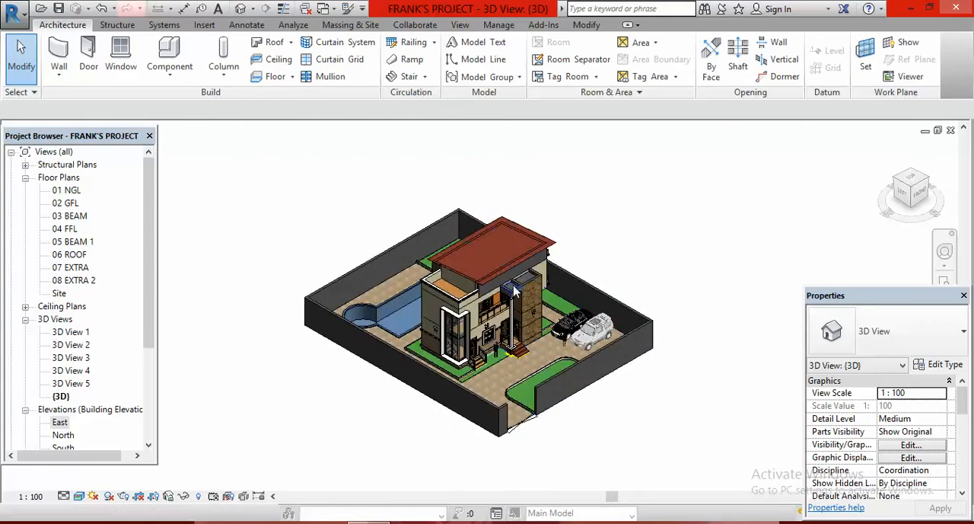
{"action": "scroll", "coordinate": [548, 275], "scroll_direction": "up", "scroll_amount": 3}
{"action": "scroll", "coordinate": [552, 273], "scroll_direction": "up", "scroll_amount": 2}
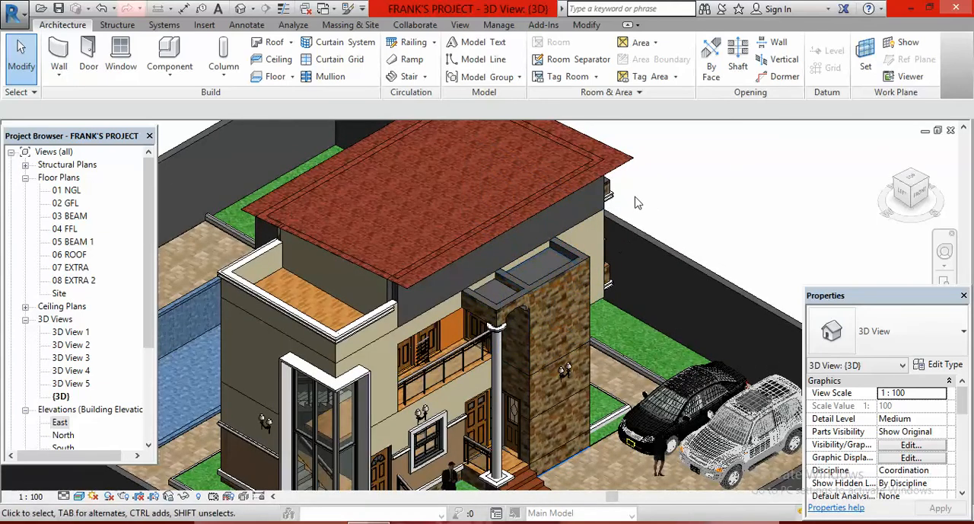
{"action": "scroll", "coordinate": [526, 275], "scroll_direction": "down", "scroll_amount": 3}
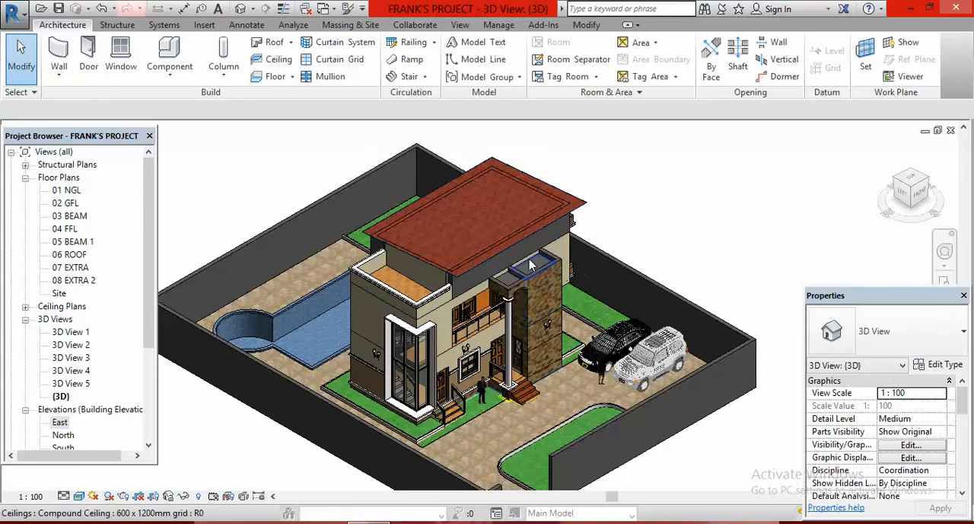
{"action": "scroll", "coordinate": [532, 276], "scroll_direction": "up", "scroll_amount": 2}
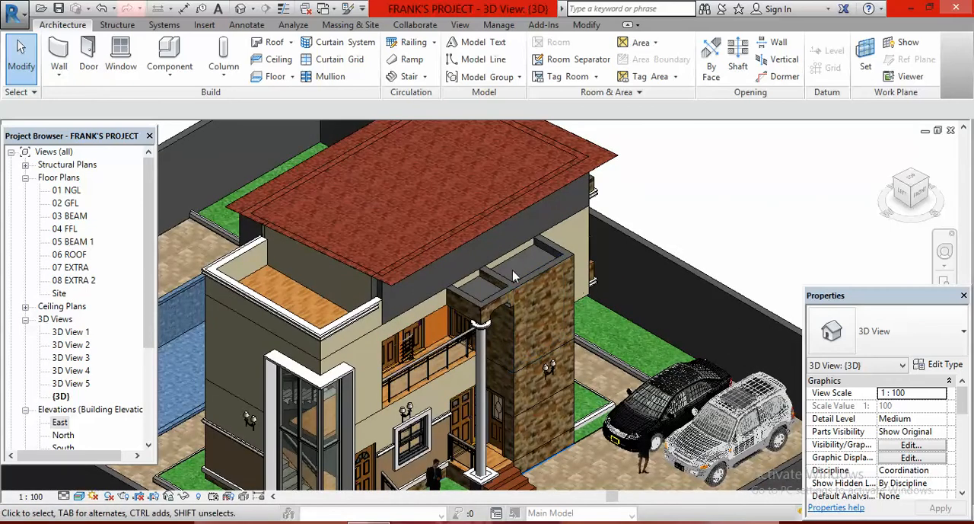
- In the 06 ROOF plan, start a footprint roof over the entrance porch with boundary lines offset 600 from its three outer walls and one on the house wall
{"action": "double_click", "coordinate": [73, 256]}
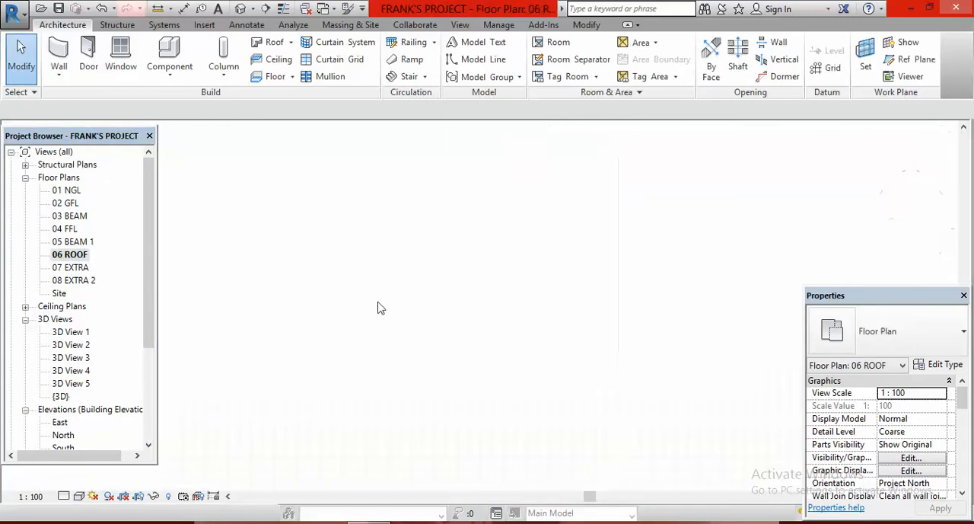
{"action": "scroll", "coordinate": [403, 333], "scroll_direction": "up", "scroll_amount": 5}
{"action": "scroll", "coordinate": [444, 343], "scroll_direction": "down", "scroll_amount": 2}
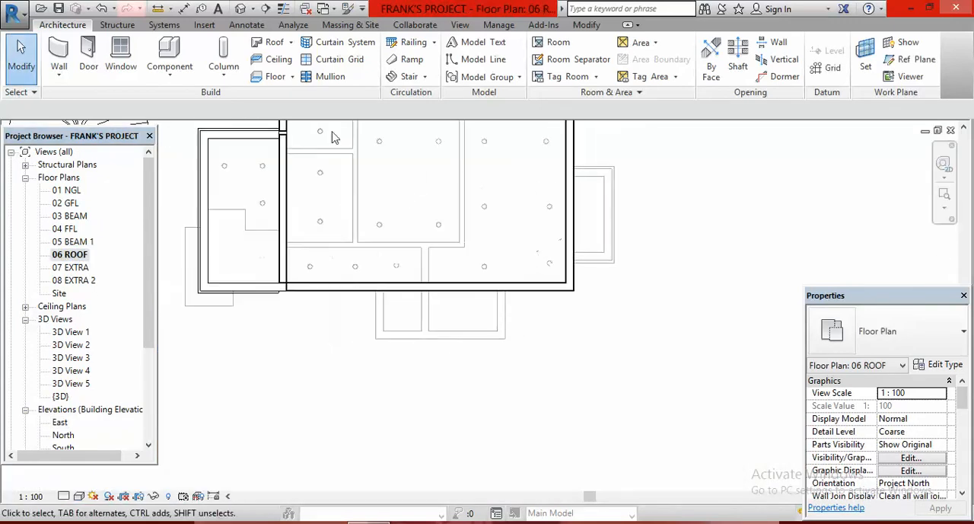
{"action": "left_click", "coordinate": [274, 44]}
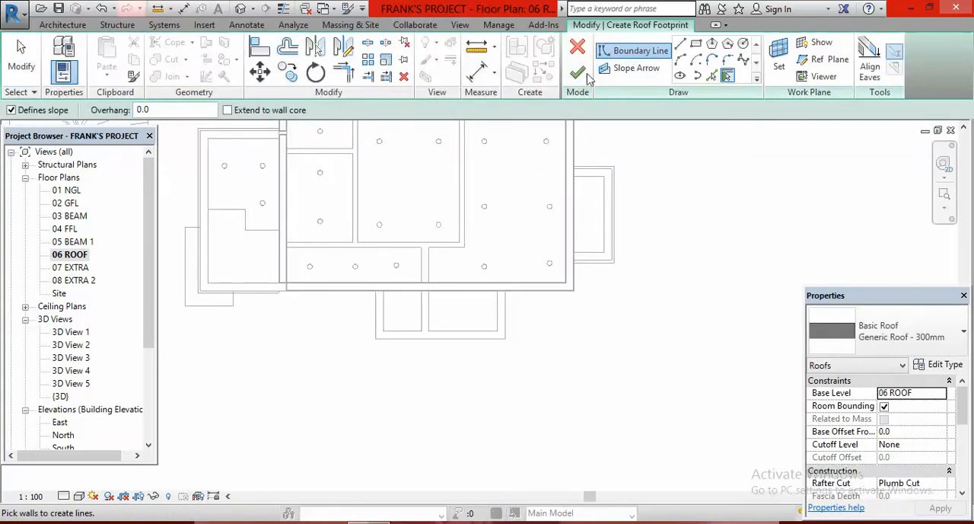
{"action": "left_click", "coordinate": [711, 75]}
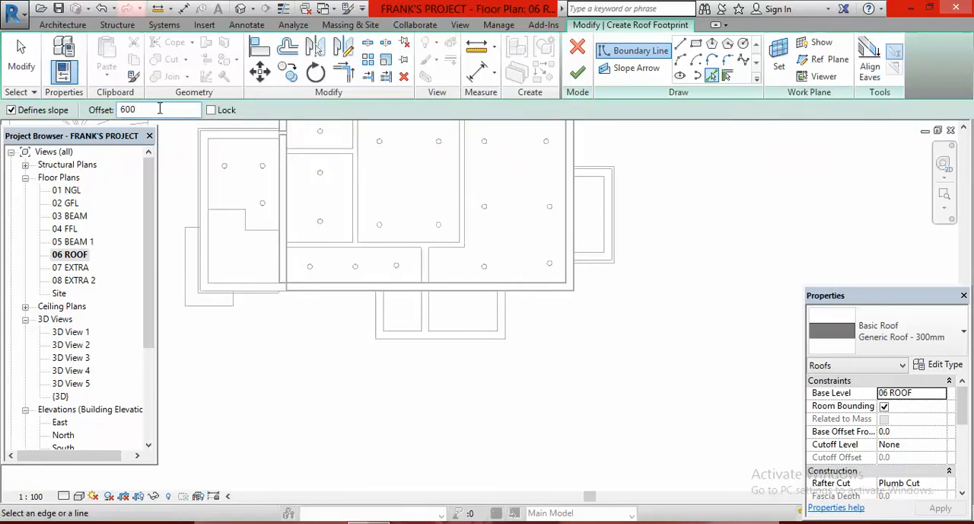
{"action": "left_click", "coordinate": [513, 321]}
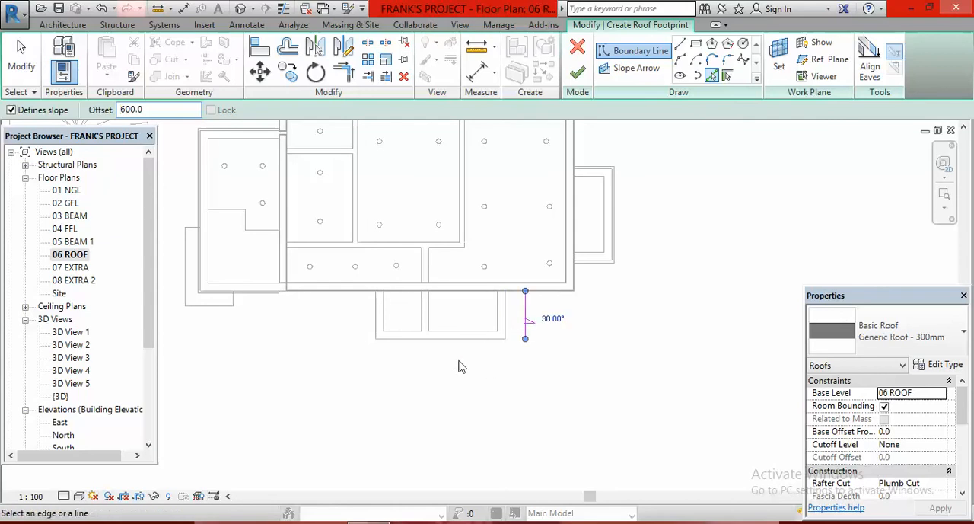
{"action": "left_click", "coordinate": [455, 344]}
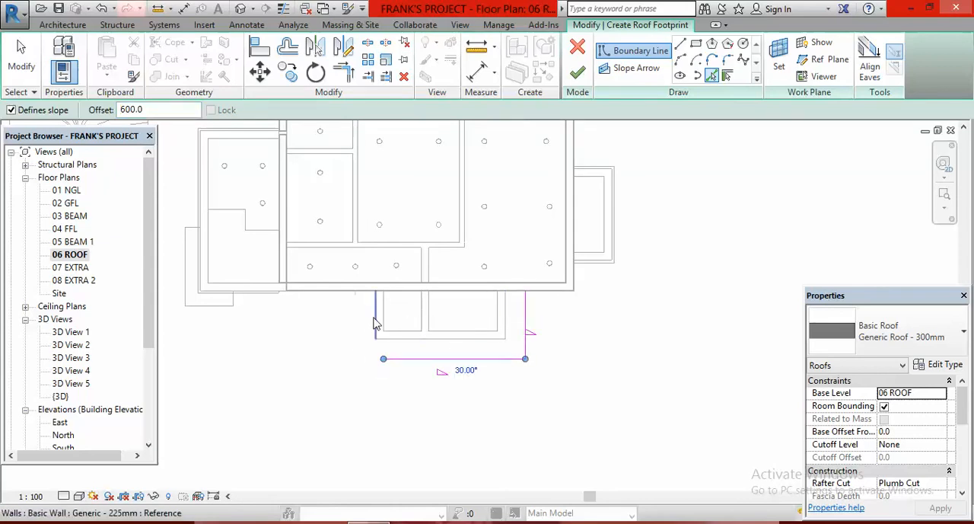
{"action": "left_click", "coordinate": [368, 327]}
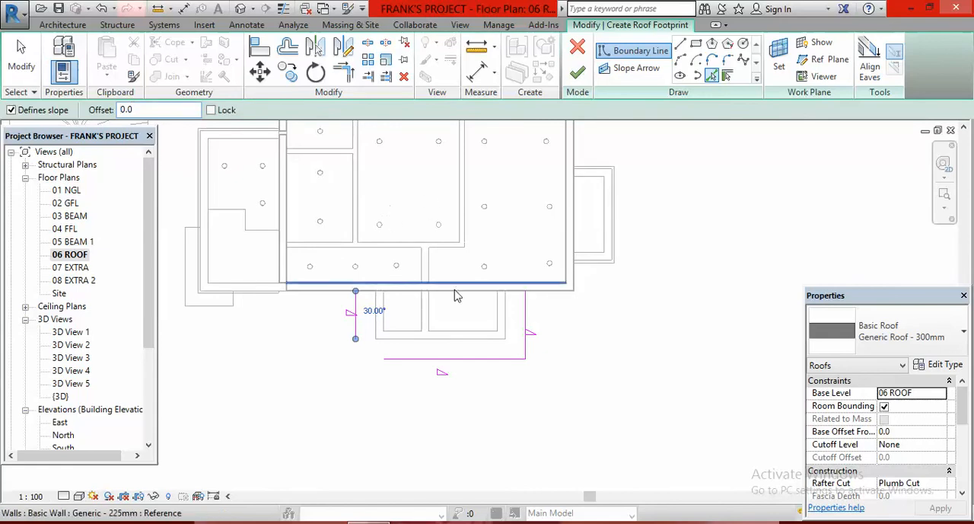
- Trim and extend the porch roof's boundary lines to corners so they form a closed rectangle against the house wall
{"action": "left_click", "coordinate": [343, 70]}
{"action": "left_click", "coordinate": [368, 293]}
{"action": "left_click", "coordinate": [355, 316]}
{"action": "left_click", "coordinate": [505, 298]}
{"action": "left_click", "coordinate": [522, 312]}
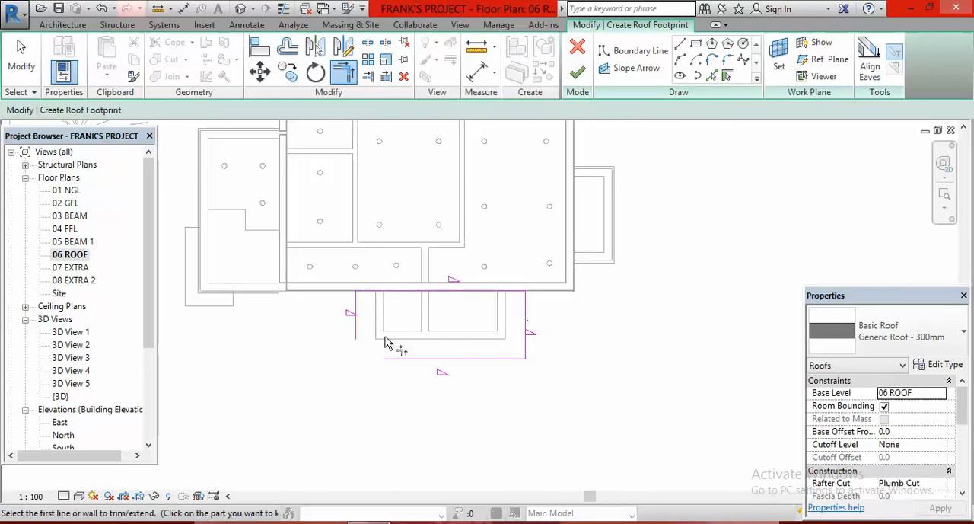
{"action": "left_click", "coordinate": [356, 328]}
{"action": "left_click", "coordinate": [411, 357]}
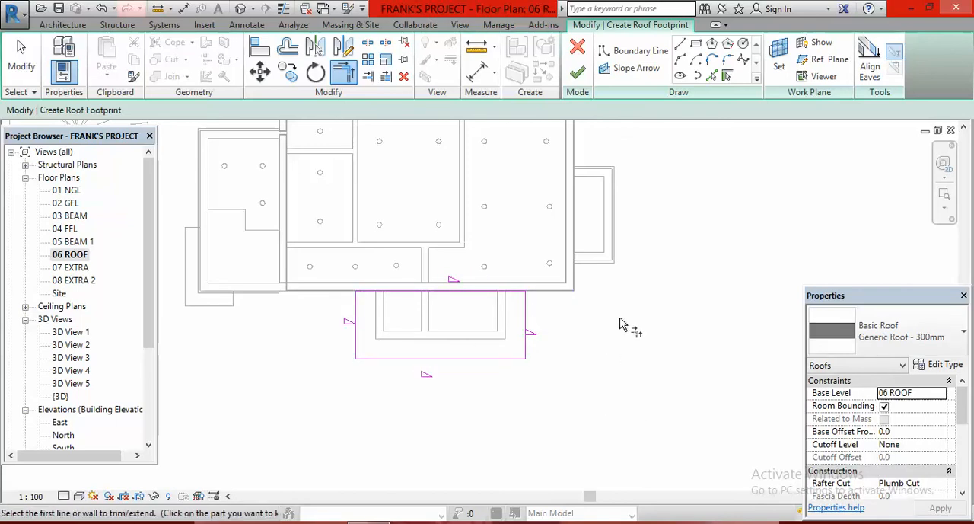
{"action": "key", "text": "Escape"}
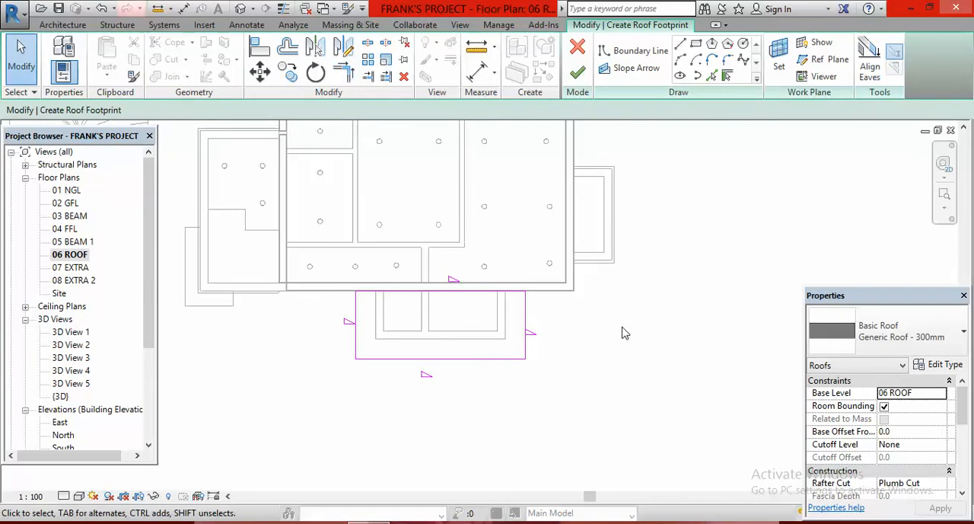
- Remove the slope definition from the house-side edge and the two short side edges of the porch roof boundary
{"action": "left_click", "coordinate": [449, 302]}
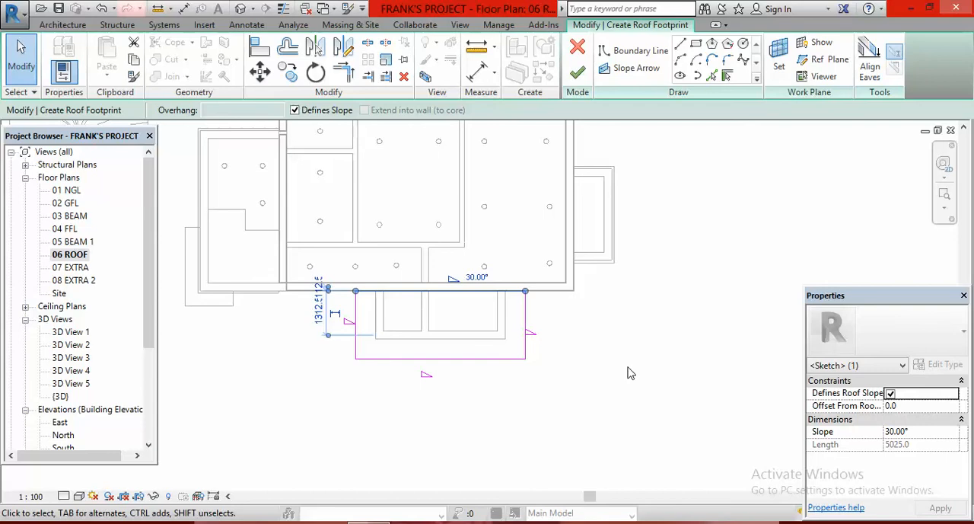
{"action": "left_click", "coordinate": [526, 320], "text": "ctrl"}
{"action": "left_click", "coordinate": [358, 339], "text": "ctrl"}
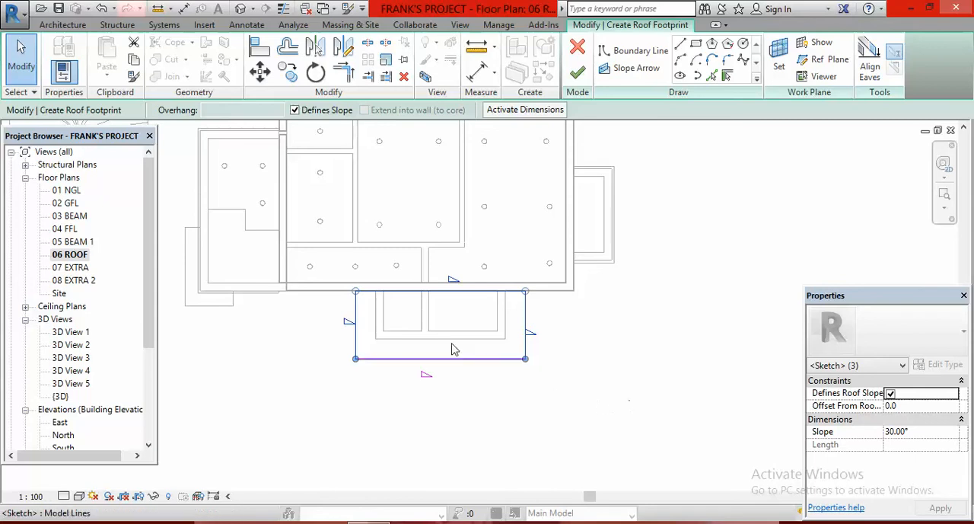
{"action": "left_click", "coordinate": [295, 110]}
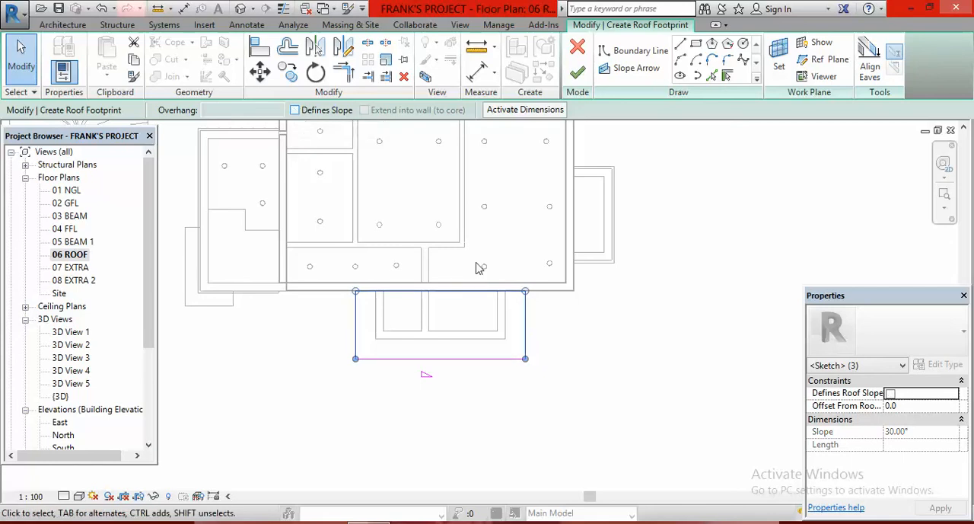
- Set the slope of the porch roof's outer edge to 5° and finish the roof footprint
{"action": "left_click", "coordinate": [444, 359]}
{"action": "left_click", "coordinate": [455, 372]}
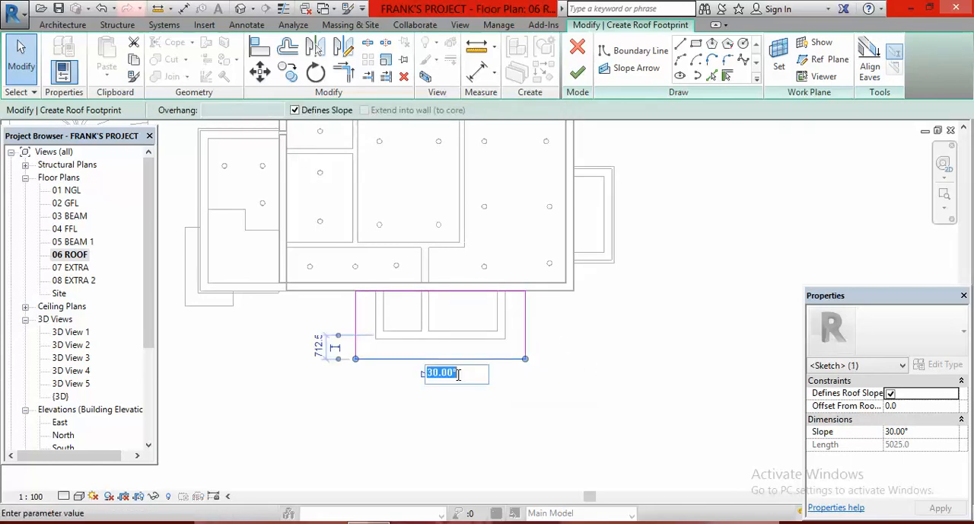
{"action": "type", "text": "5"}
{"action": "key", "text": "Return"}
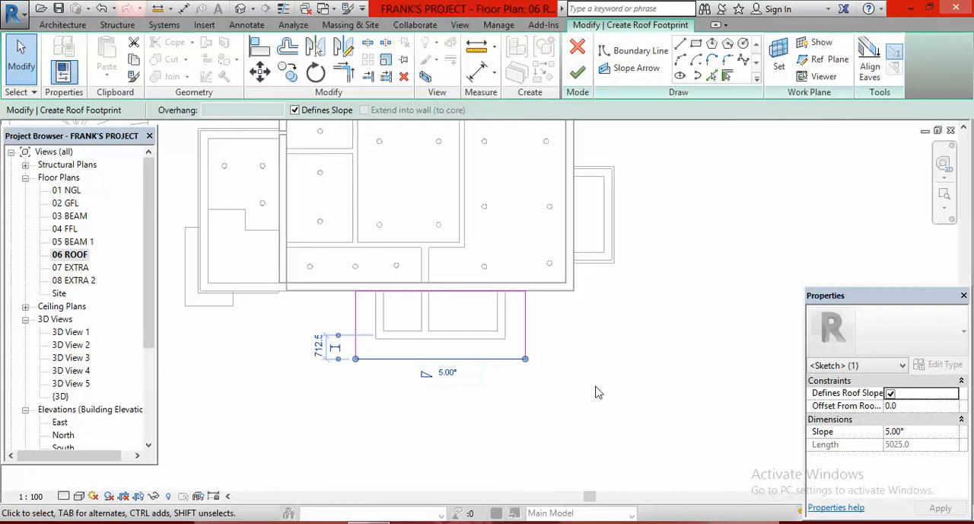
{"action": "left_click", "coordinate": [578, 74]}
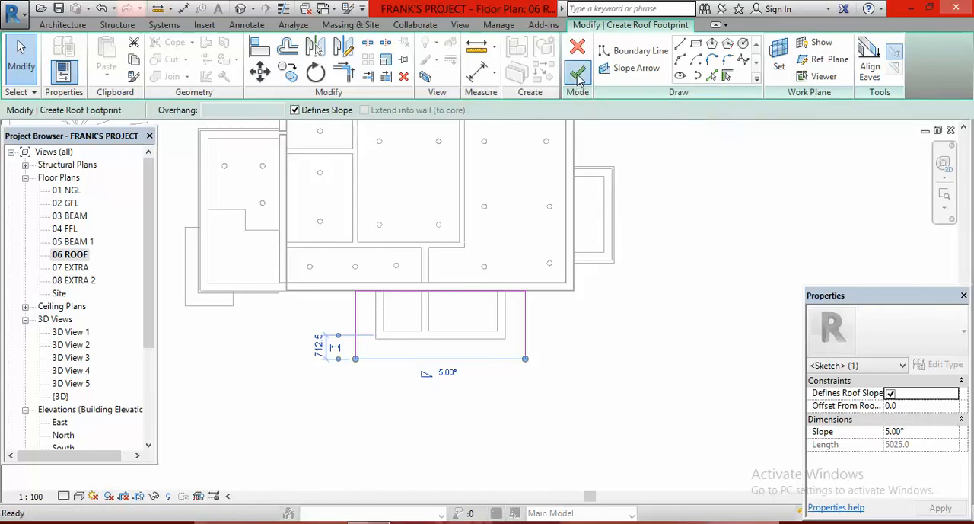
{"action": "left_click", "coordinate": [637, 358]}
- In the 3D view, change the entrance porch roof's type to Generic Roof - 5mm
{"action": "left_click", "coordinate": [239, 9]}
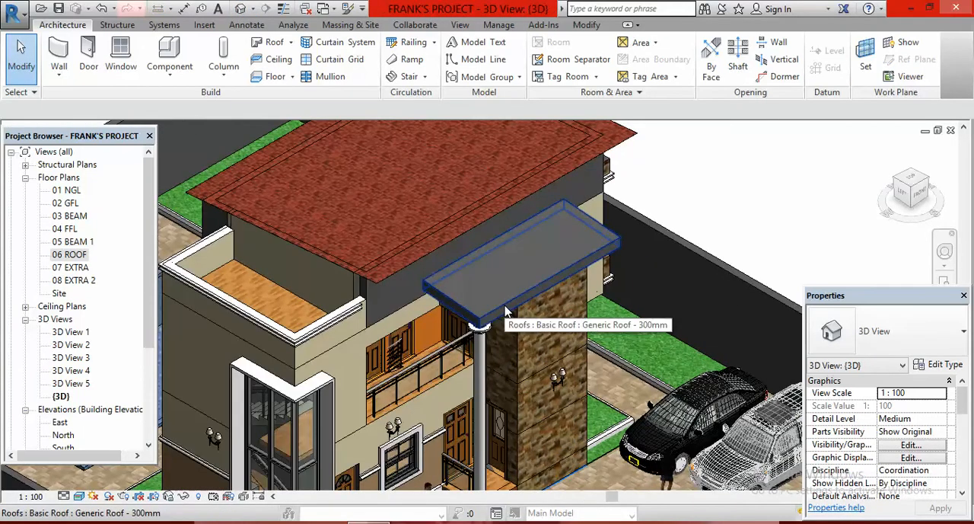
{"action": "left_click", "coordinate": [506, 311]}
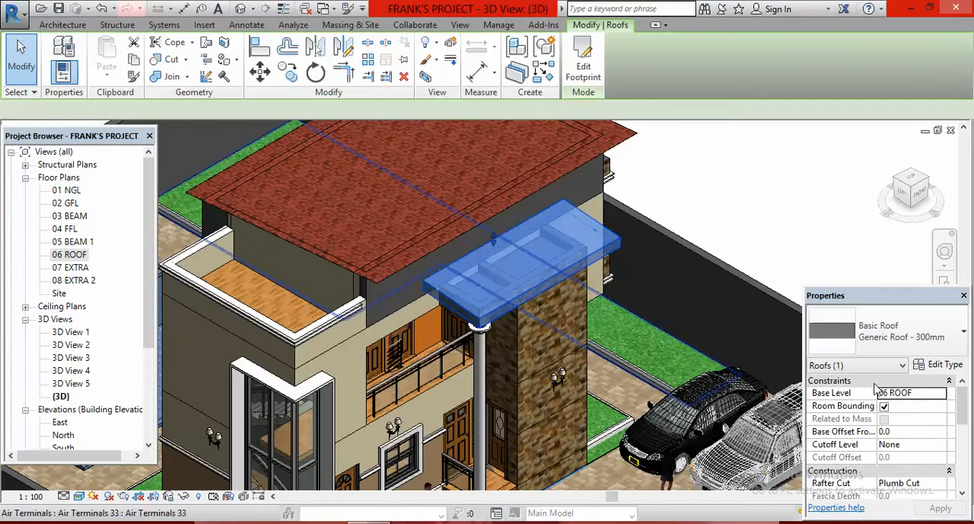
{"action": "left_click", "coordinate": [963, 336]}
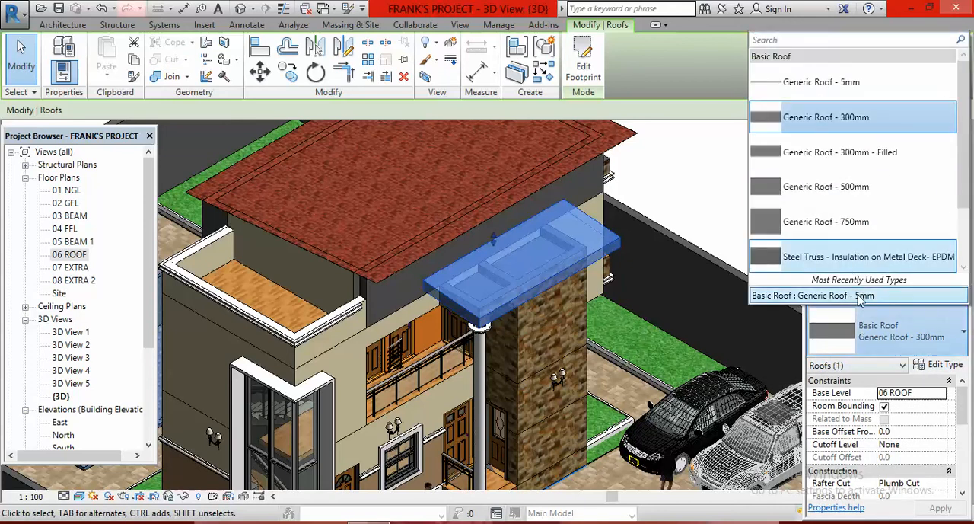
{"action": "left_click", "coordinate": [860, 297]}
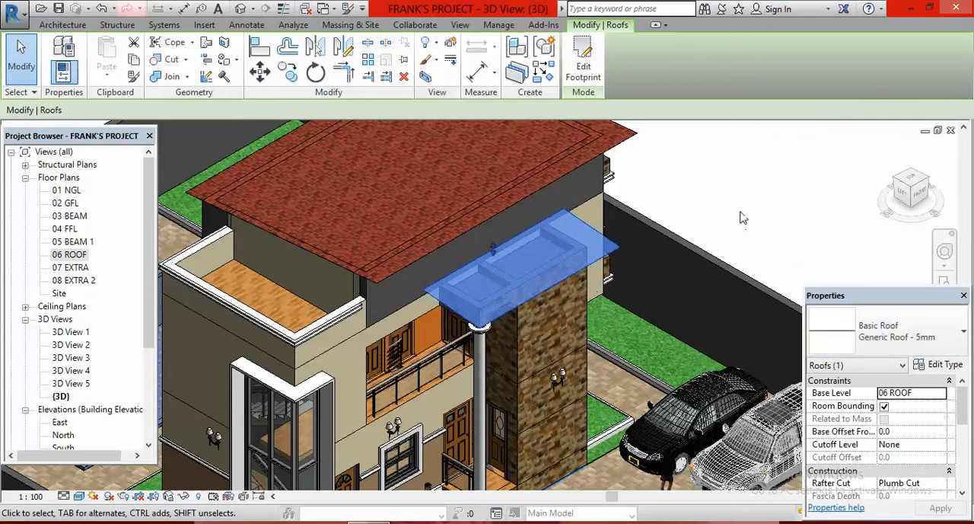
{"action": "left_click", "coordinate": [743, 217]}
{"action": "scroll", "coordinate": [476, 326], "scroll_direction": "up", "scroll_amount": 3}
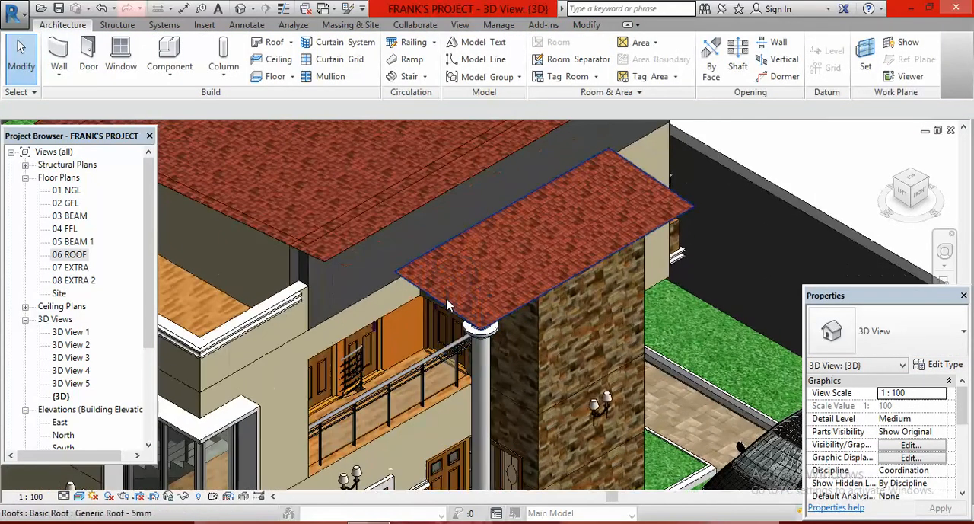
{"action": "scroll", "coordinate": [402, 291], "scroll_direction": "down", "scroll_amount": 3}
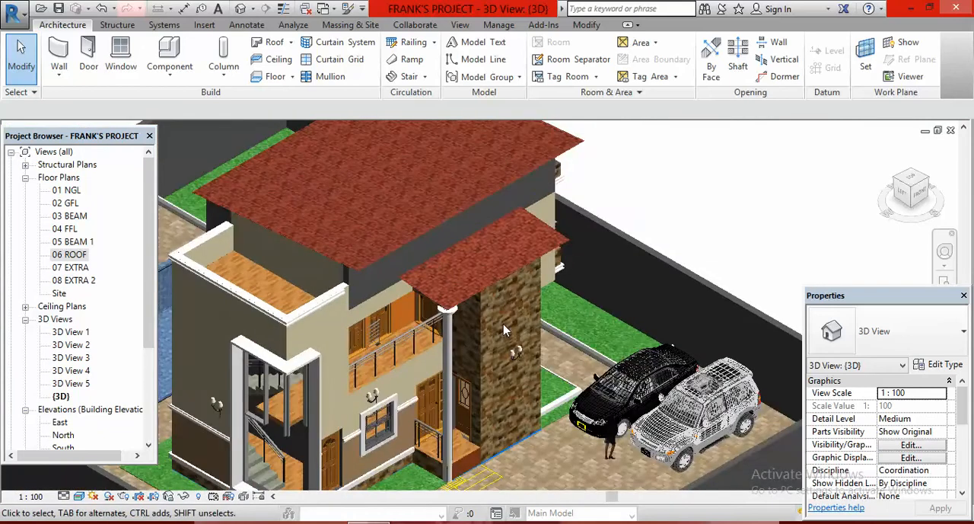
- Edit the porch roof's footprint, set the slope of its outer edge to 7.5°, and finish the sketch
{"action": "left_click", "coordinate": [469, 302]}
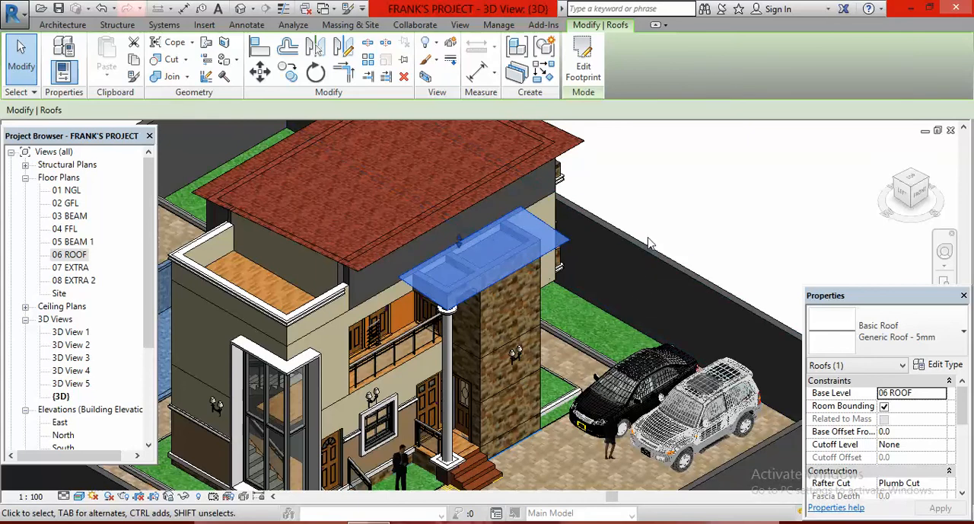
{"action": "left_click", "coordinate": [584, 67]}
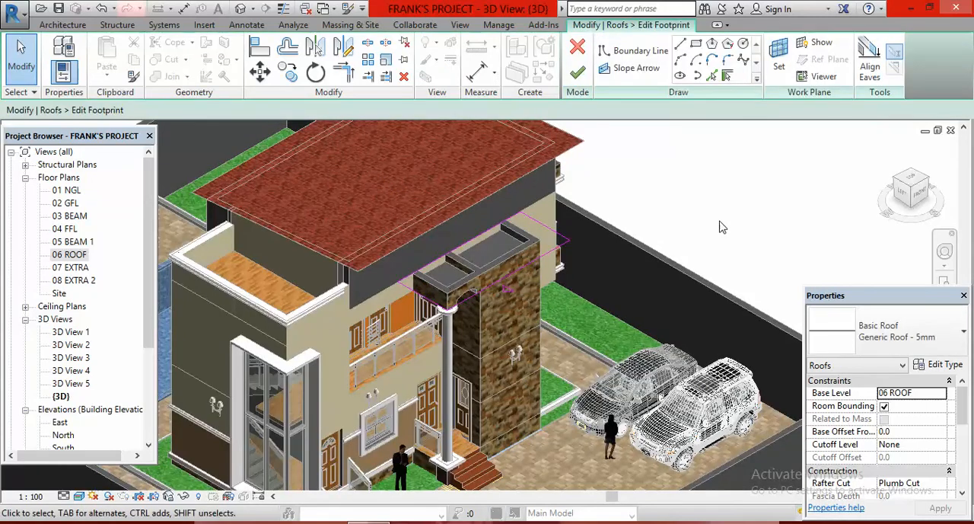
{"action": "left_click", "coordinate": [506, 285]}
{"action": "left_click", "coordinate": [533, 281]}
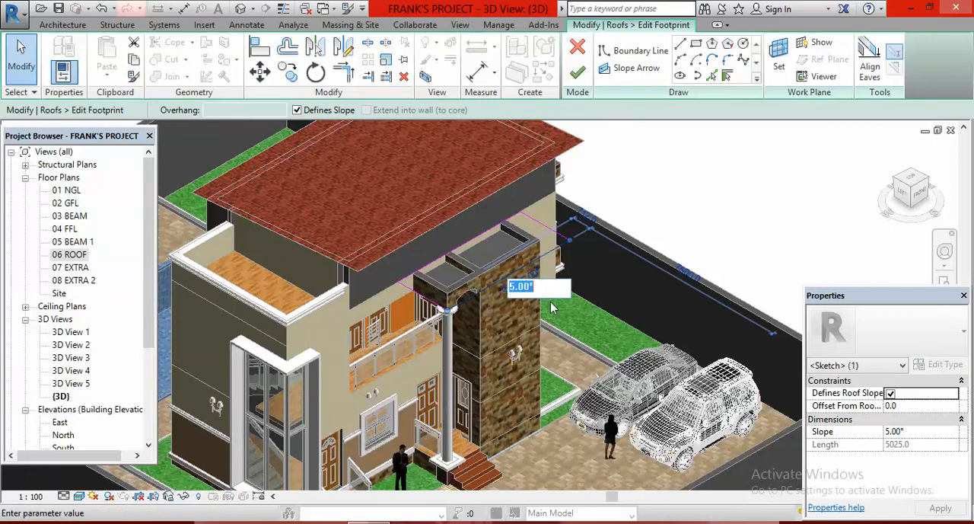
{"action": "type", "text": "7.5"}
{"action": "key", "text": "Return"}
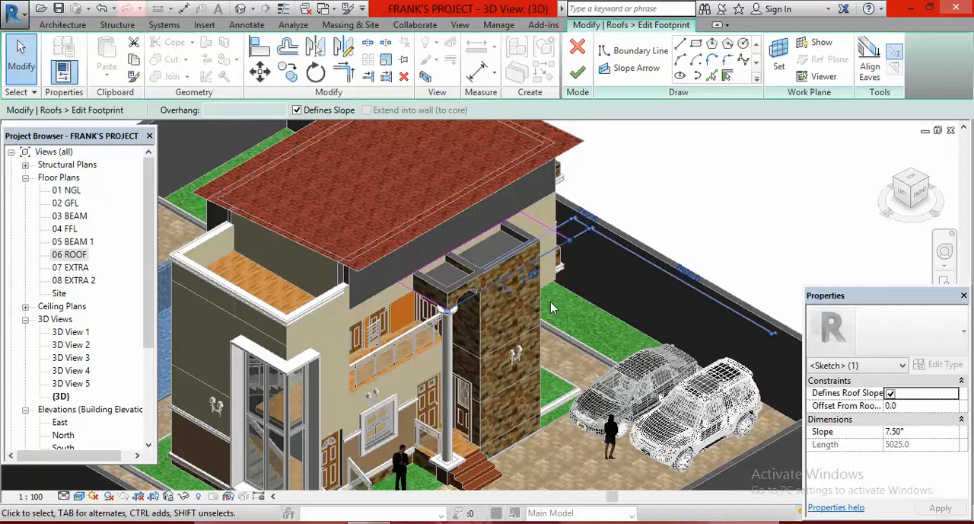
{"action": "left_click", "coordinate": [684, 210]}
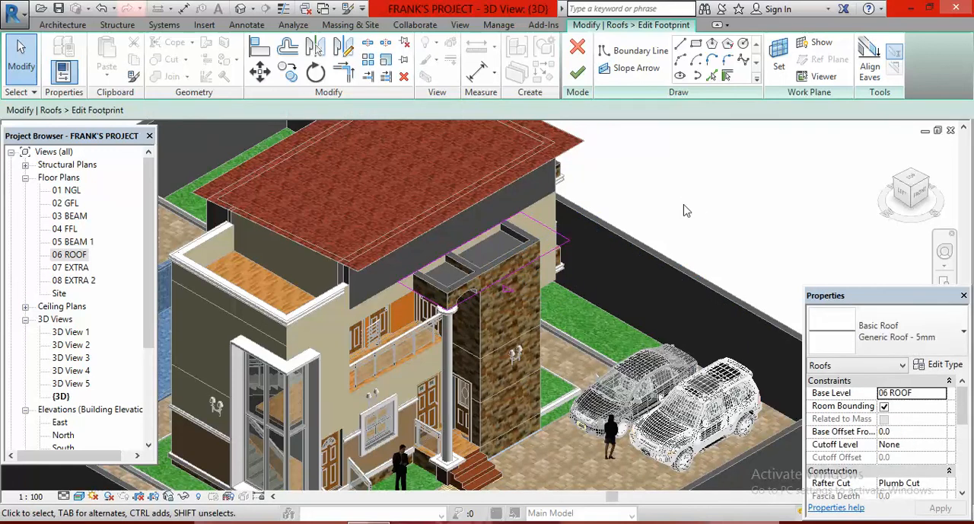
{"action": "left_click", "coordinate": [578, 74]}
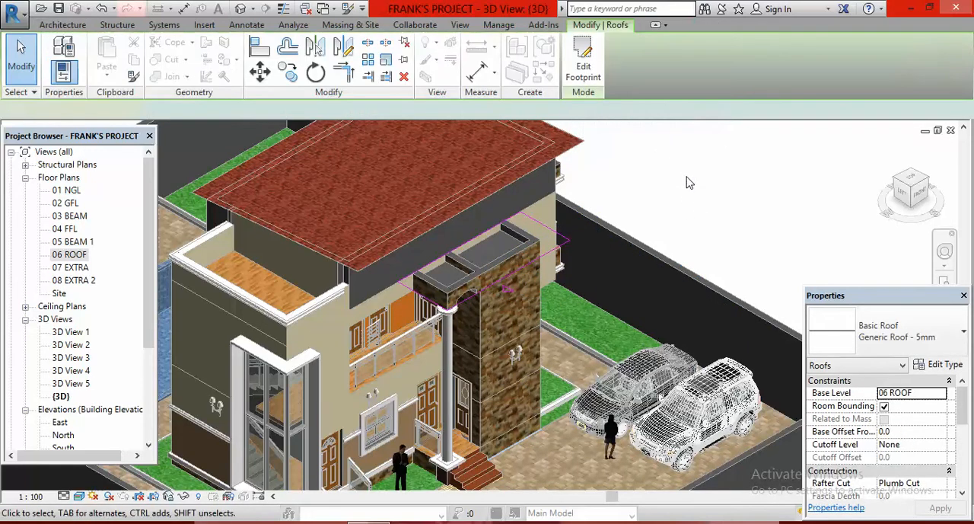
{"action": "left_click", "coordinate": [713, 253]}
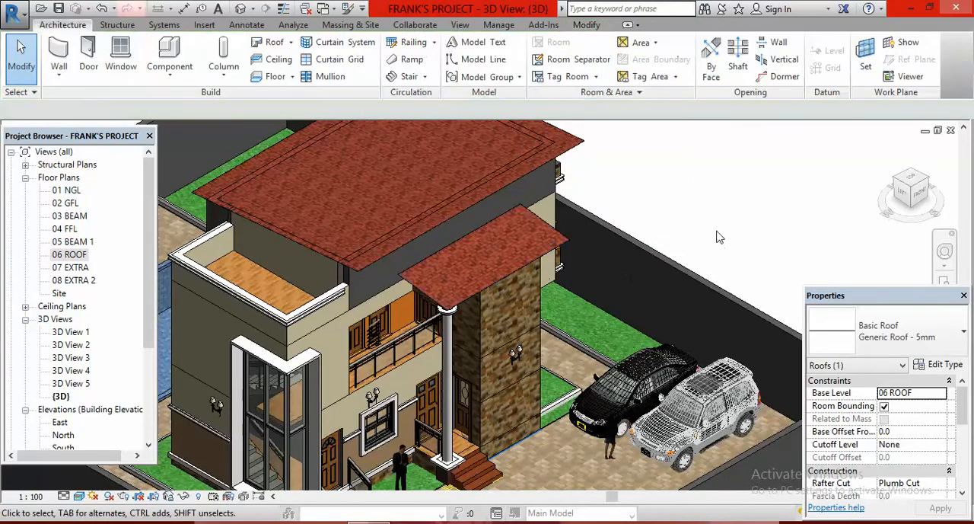
- Examine the porch roof's slope against the main roof in the 3D view and the East elevation
{"action": "scroll", "coordinate": [583, 268], "scroll_direction": "down", "scroll_amount": 4}
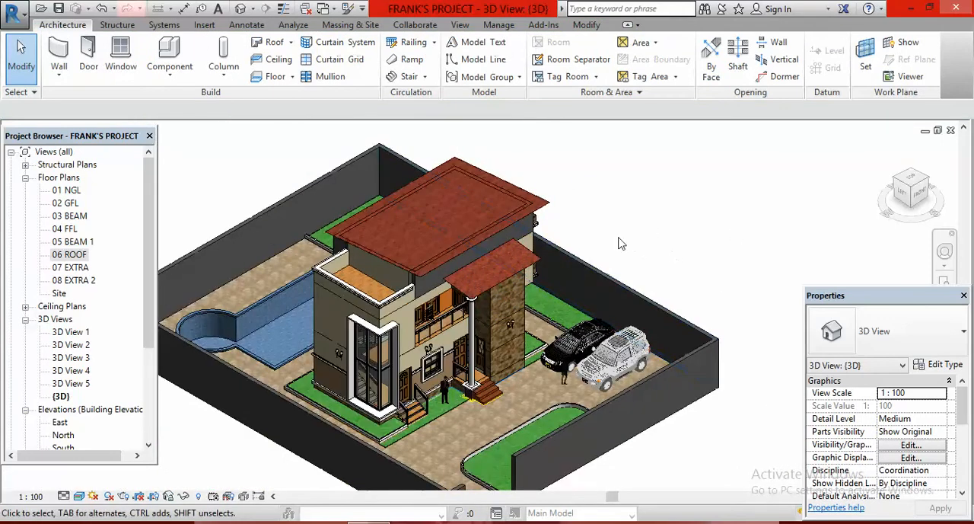
{"action": "left_click", "coordinate": [935, 190]}
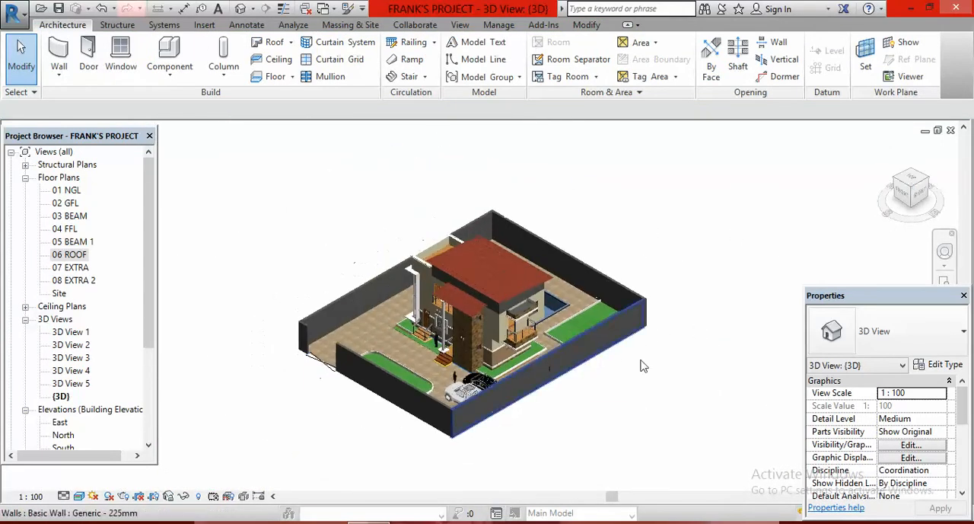
{"action": "double_click", "coordinate": [58, 423]}
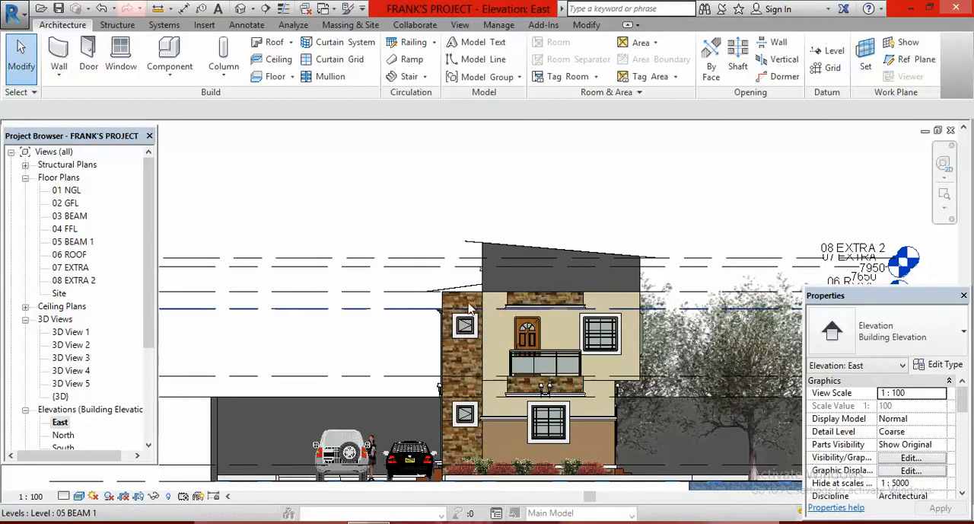
{"action": "scroll", "coordinate": [469, 289], "scroll_direction": "up", "scroll_amount": 5}
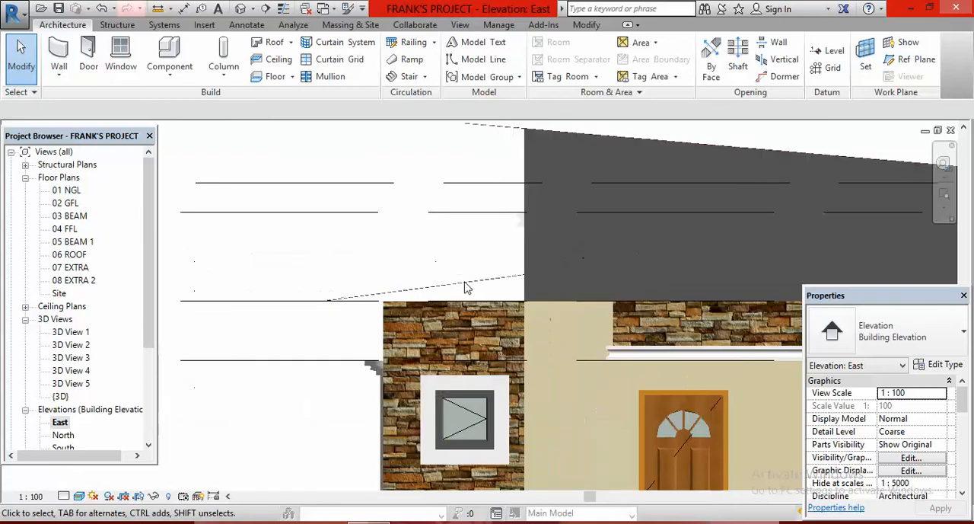
{"action": "scroll", "coordinate": [480, 259], "scroll_direction": "down", "scroll_amount": 3}
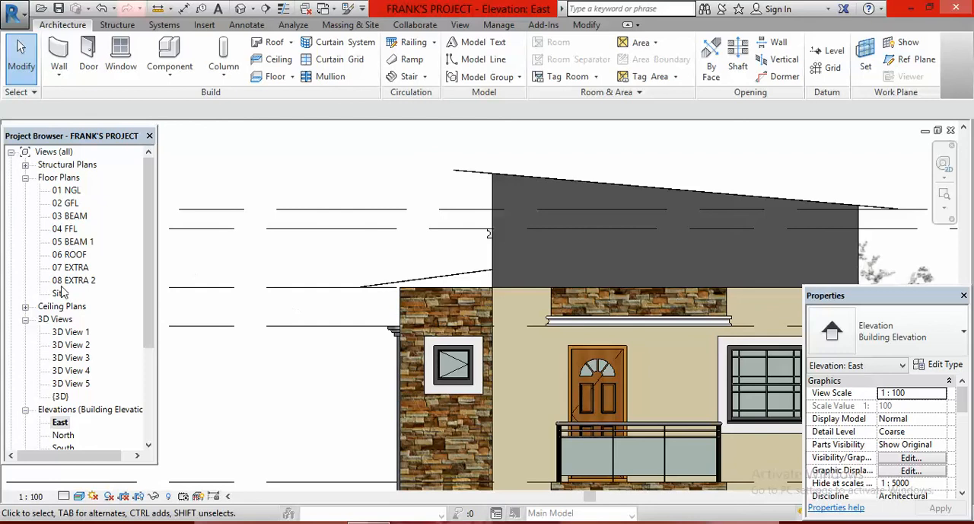
- In the 06 ROOF plan, start a footprint roof over the east projection, with boundary lines offset 600 from its outer walls and one on the house wall
{"action": "double_click", "coordinate": [74, 255]}
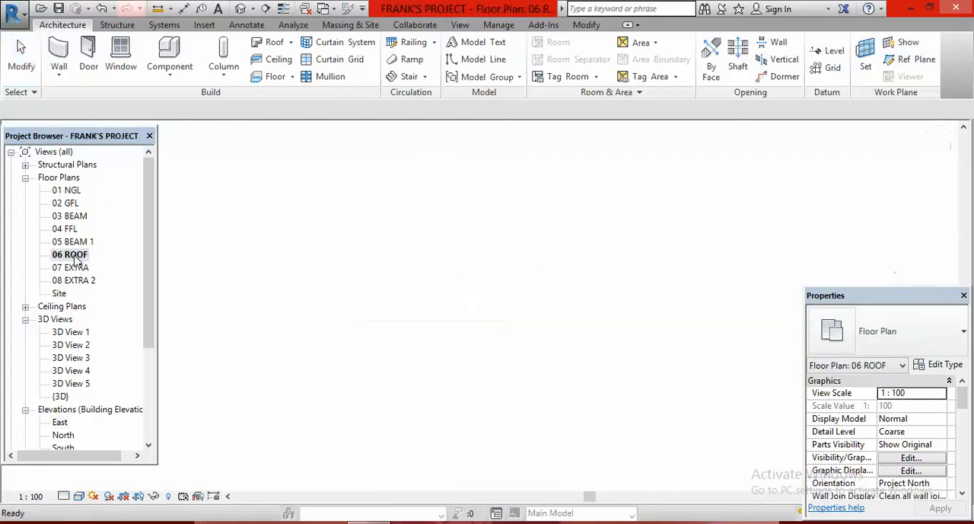
{"action": "scroll", "coordinate": [591, 284], "scroll_direction": "down", "scroll_amount": 3}
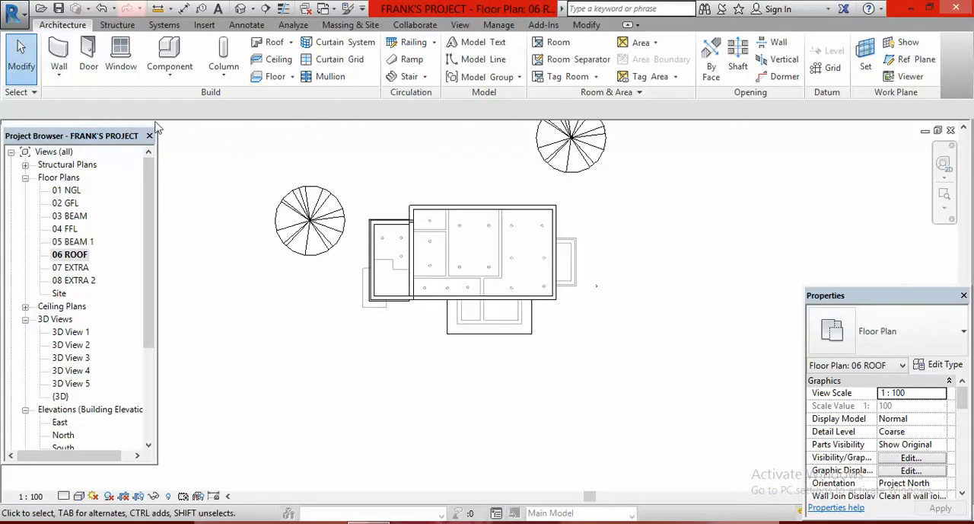
{"action": "left_click", "coordinate": [277, 43]}
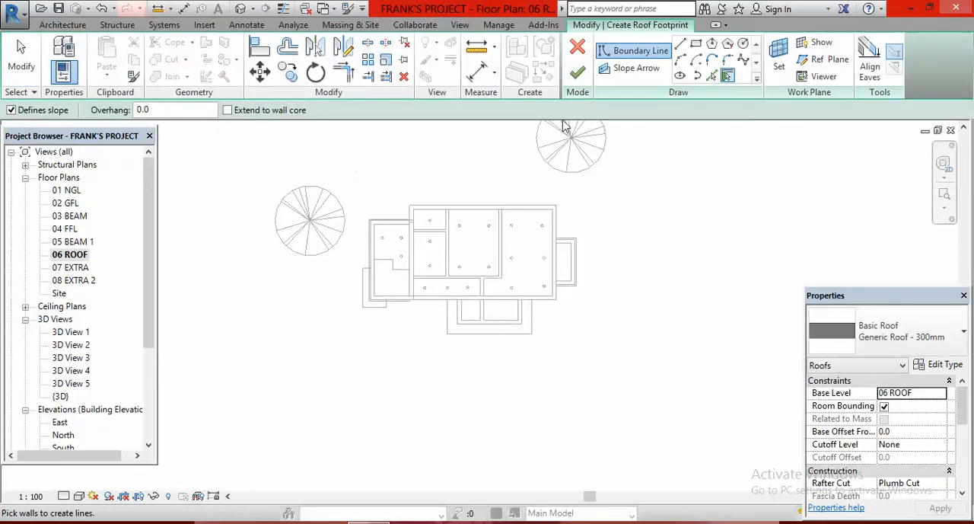
{"action": "left_click", "coordinate": [711, 75]}
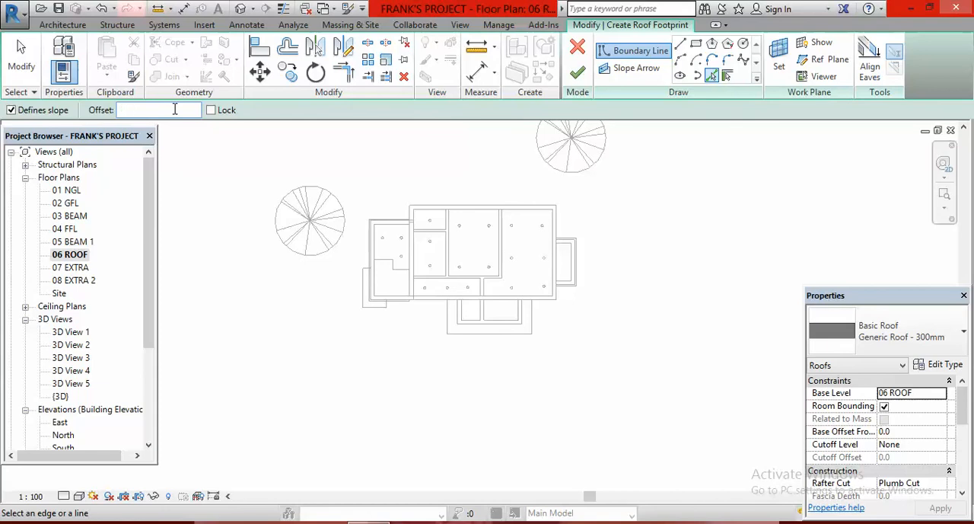
{"action": "type", "text": "600.0"}
{"action": "scroll", "coordinate": [474, 224], "scroll_direction": "up", "scroll_amount": 5}
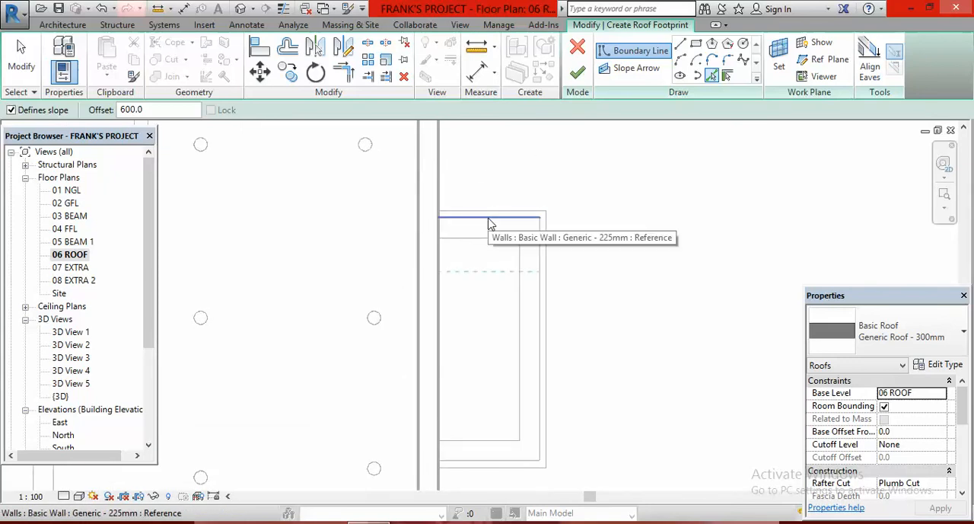
{"action": "left_click", "coordinate": [499, 221]}
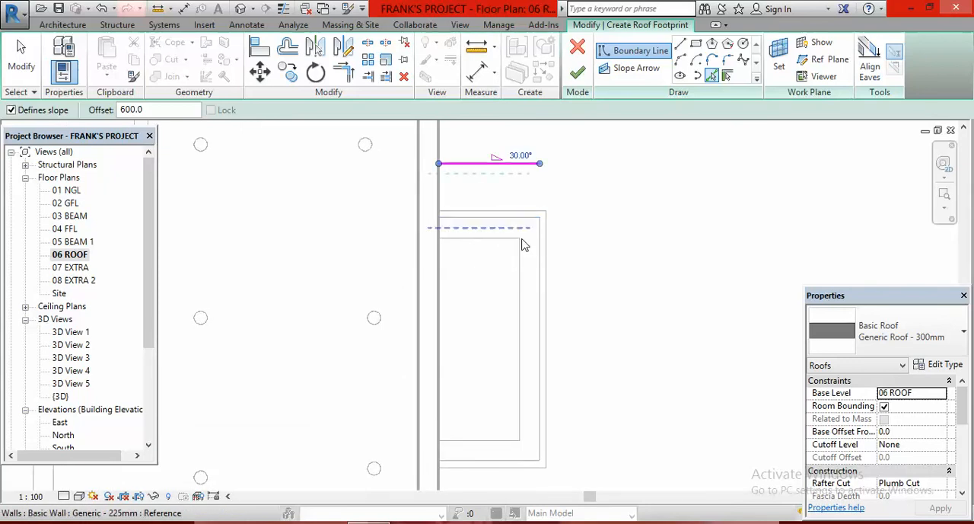
{"action": "left_click", "coordinate": [537, 290]}
{"action": "scroll", "coordinate": [601, 213], "scroll_direction": "down", "scroll_amount": 2}
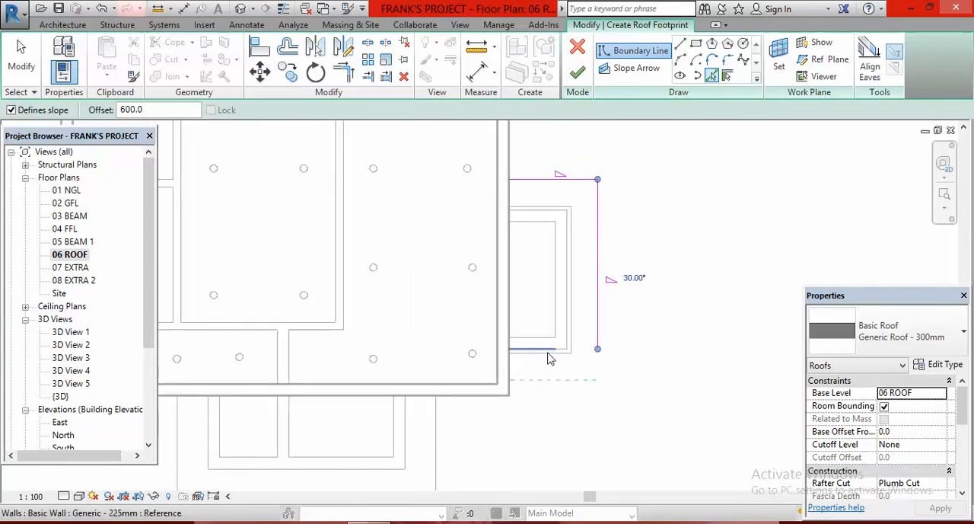
{"action": "left_click", "coordinate": [562, 356]}
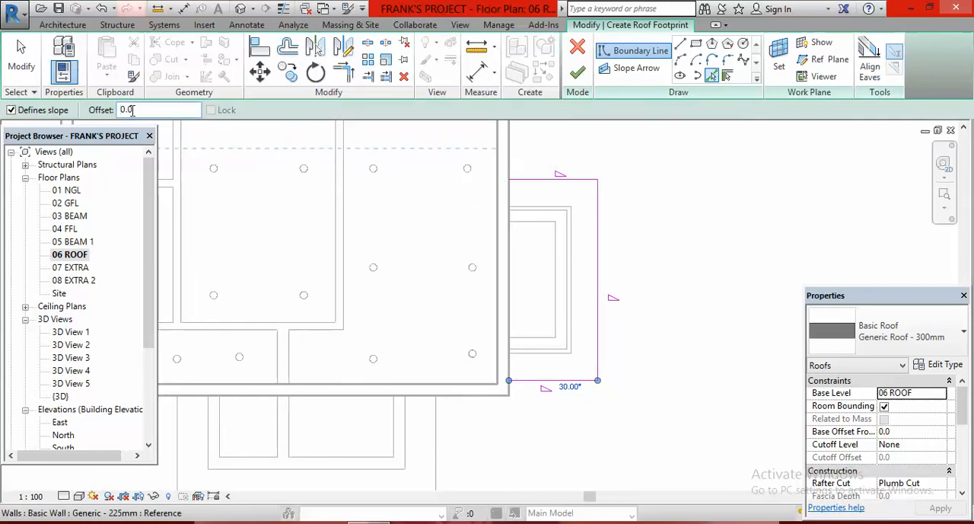
{"action": "left_click", "coordinate": [507, 289]}
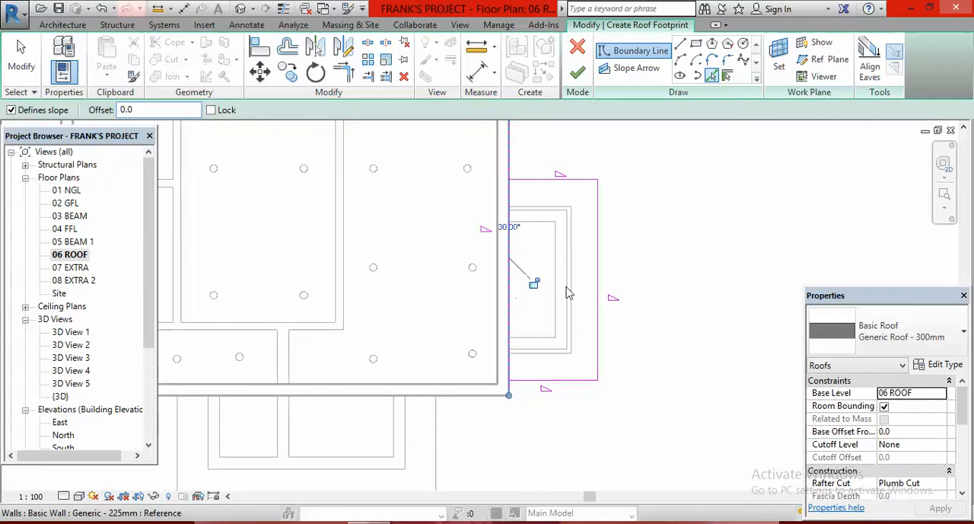
- Trim the house-side boundary line to corners with the two short edges, closing the east roof's rectangle
{"action": "left_click", "coordinate": [343, 73]}
{"action": "left_click", "coordinate": [538, 184]}
{"action": "left_click", "coordinate": [567, 379]}
{"action": "right_click", "coordinate": [648, 214]}
{"action": "left_click", "coordinate": [705, 220]}
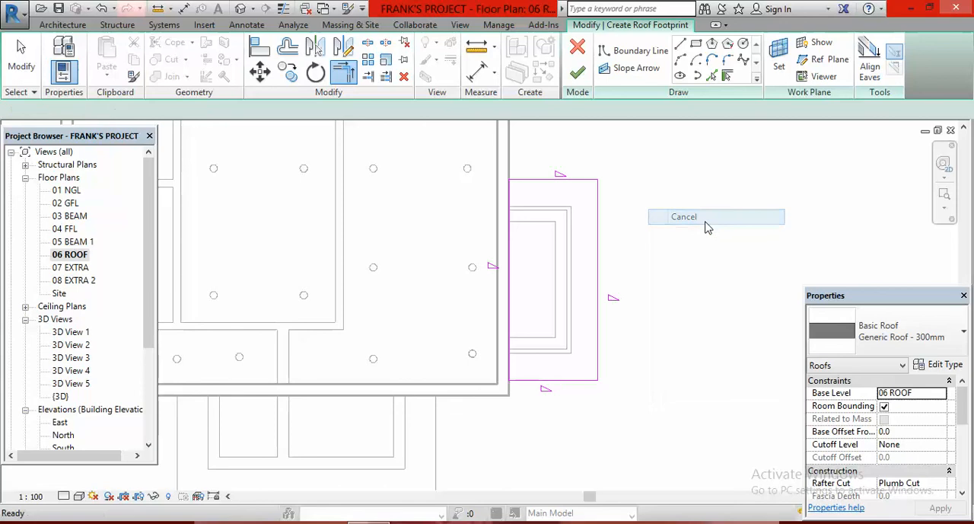
- Remove the slope definition from the house-side edge and the two short edges of the east roof boundary
{"action": "left_click", "coordinate": [536, 179]}
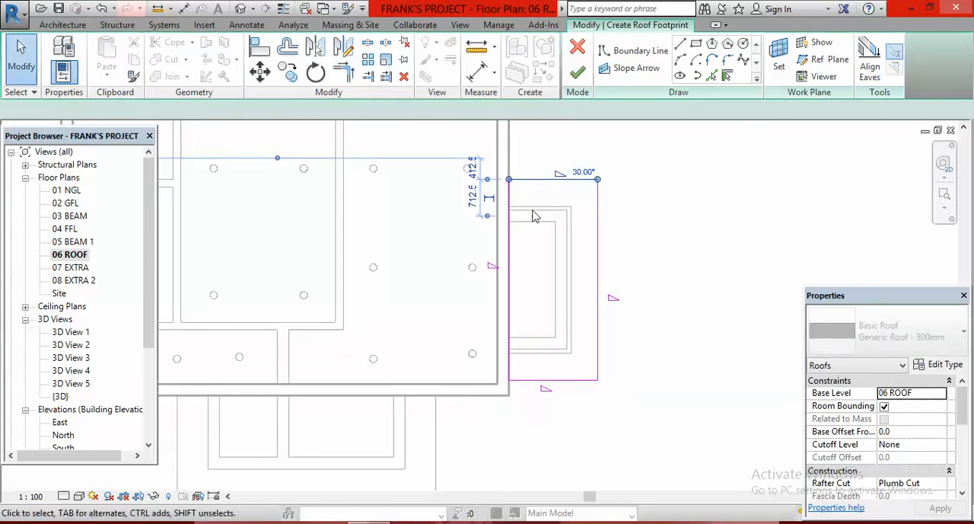
{"action": "left_click", "coordinate": [508, 276]}
{"action": "left_click", "coordinate": [565, 380], "text": "ctrl"}
{"action": "left_click", "coordinate": [565, 379], "text": "ctrl"}
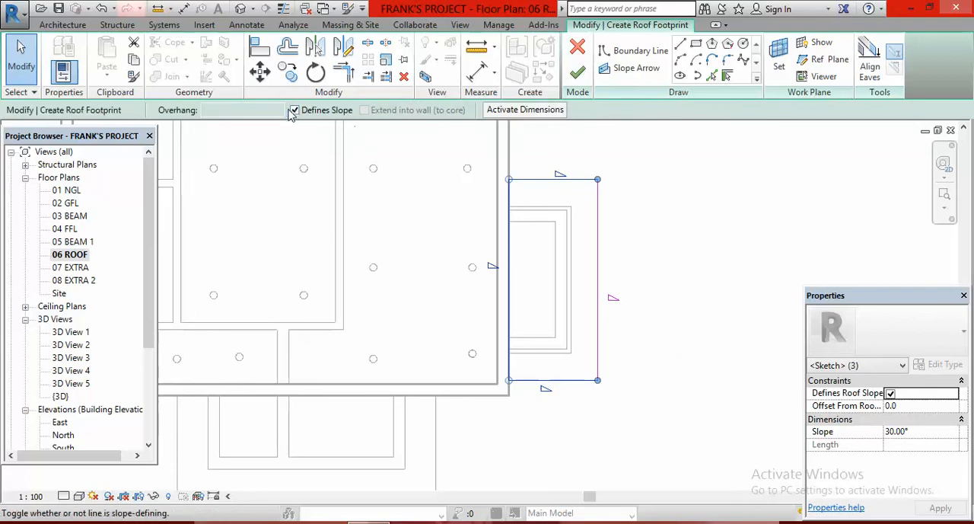
{"action": "left_click", "coordinate": [293, 111]}
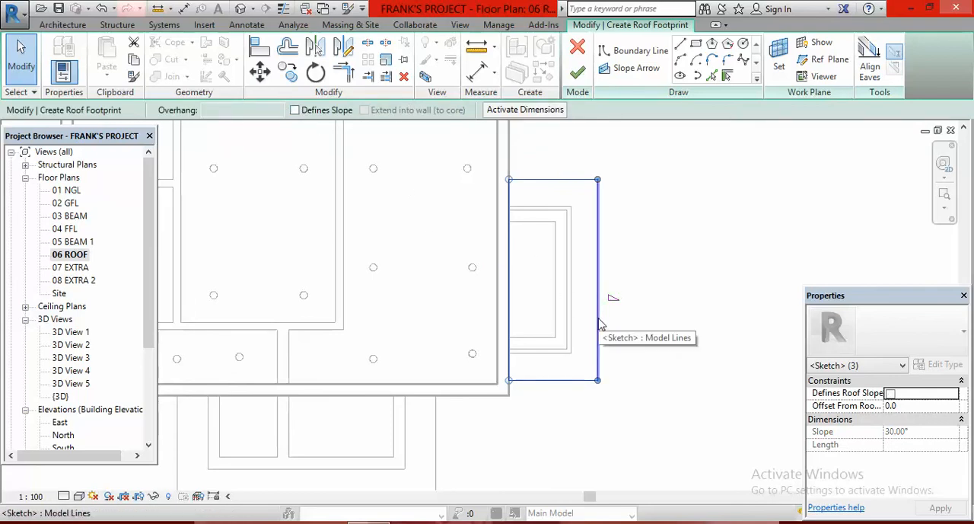
- Set the slope of the east roof's outer edge to 7.5°
{"action": "left_click", "coordinate": [600, 324]}
{"action": "left_click", "coordinate": [644, 297]}
{"action": "type", "text": "7.5"}
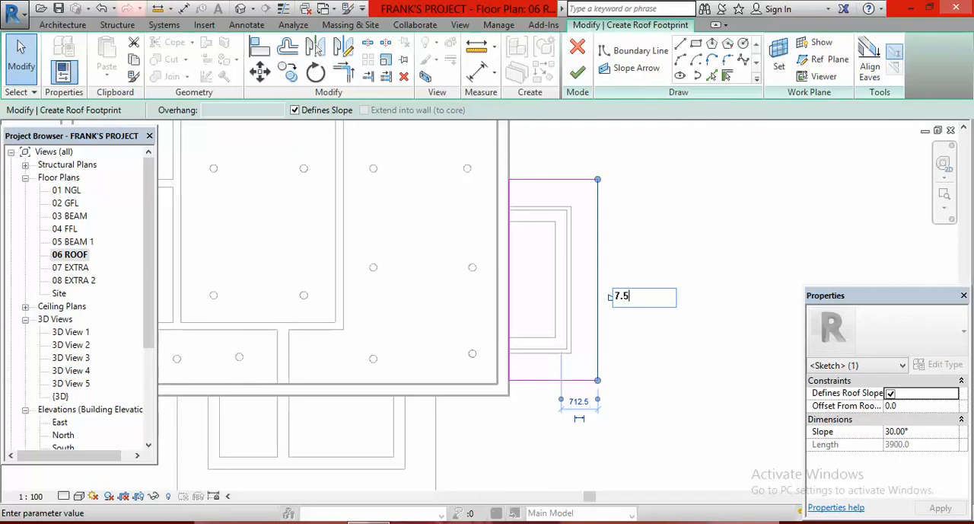
{"action": "key", "text": "Return"}
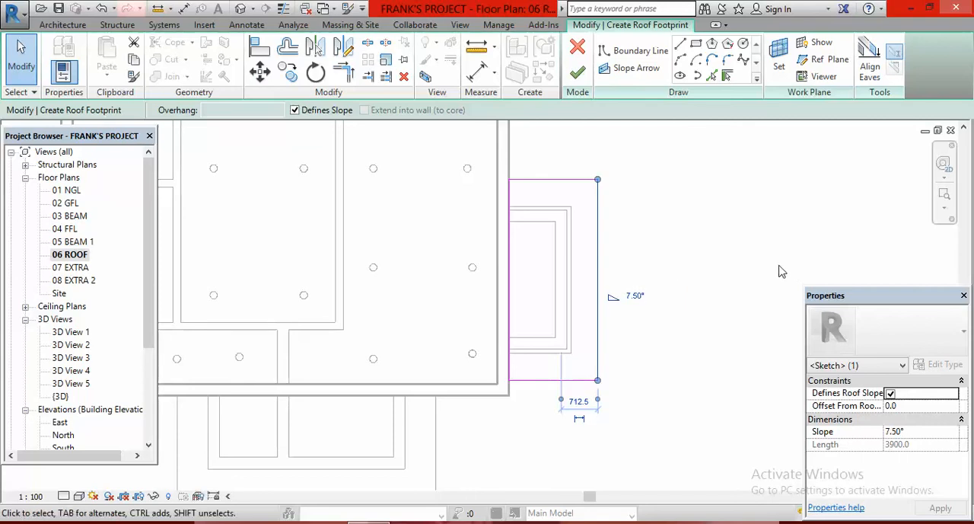
- Change the east projection roof's type to Generic Roof - 5mm and finish its footprint
{"action": "left_click", "coordinate": [746, 237]}
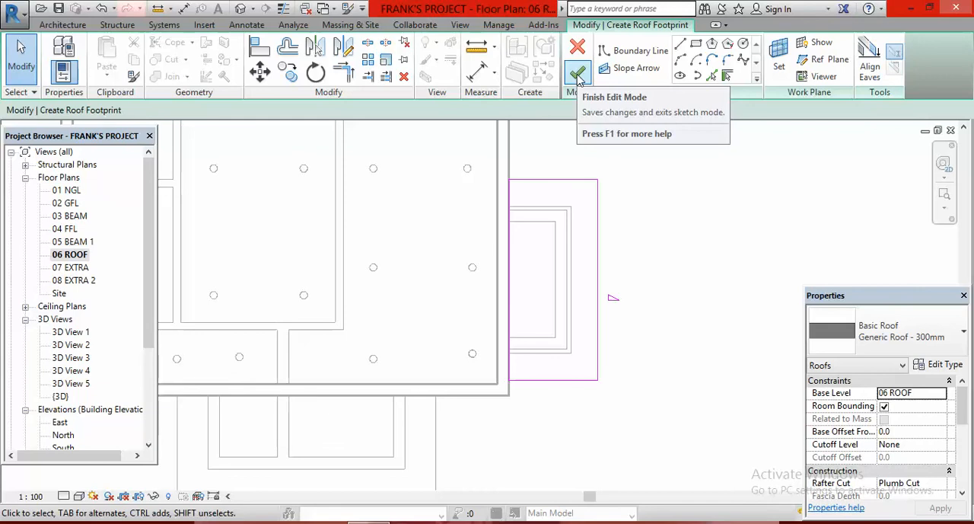
{"action": "left_click", "coordinate": [965, 335]}
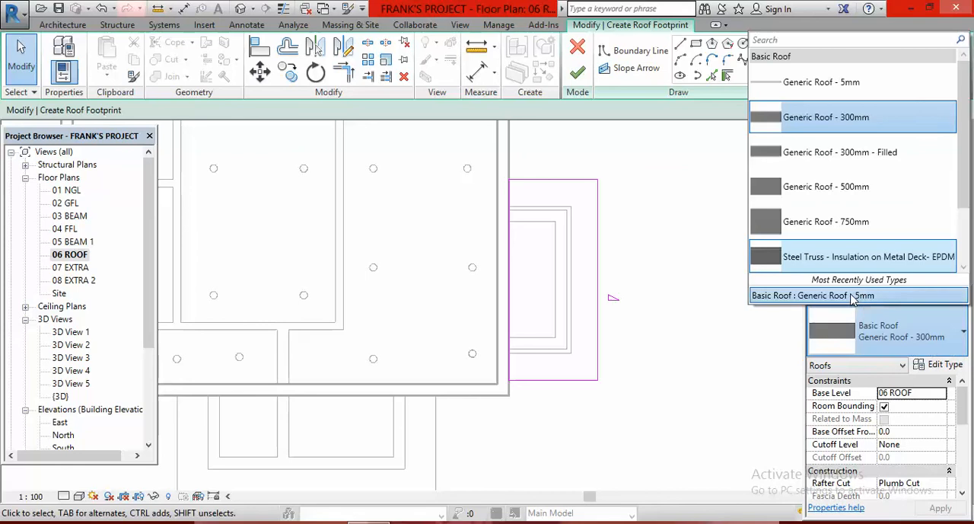
{"action": "left_click", "coordinate": [866, 296]}
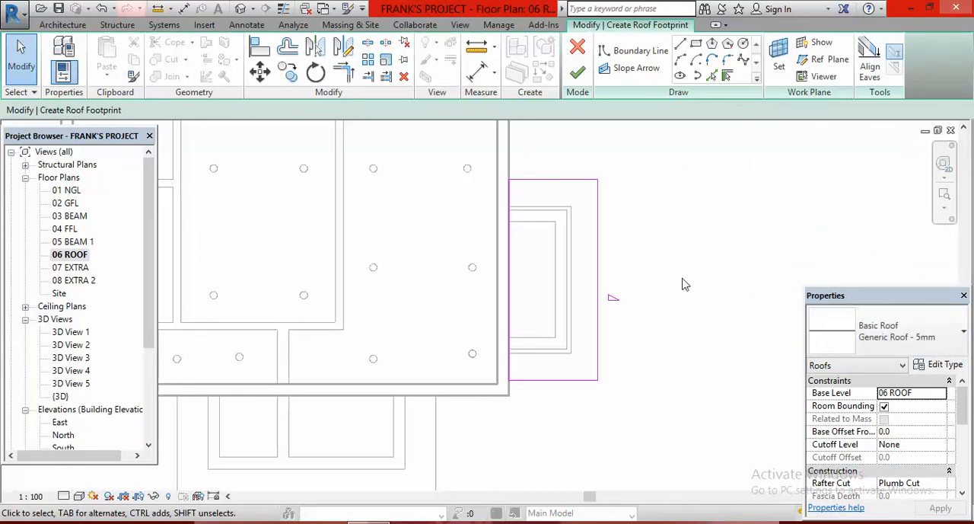
{"action": "left_click", "coordinate": [578, 74]}
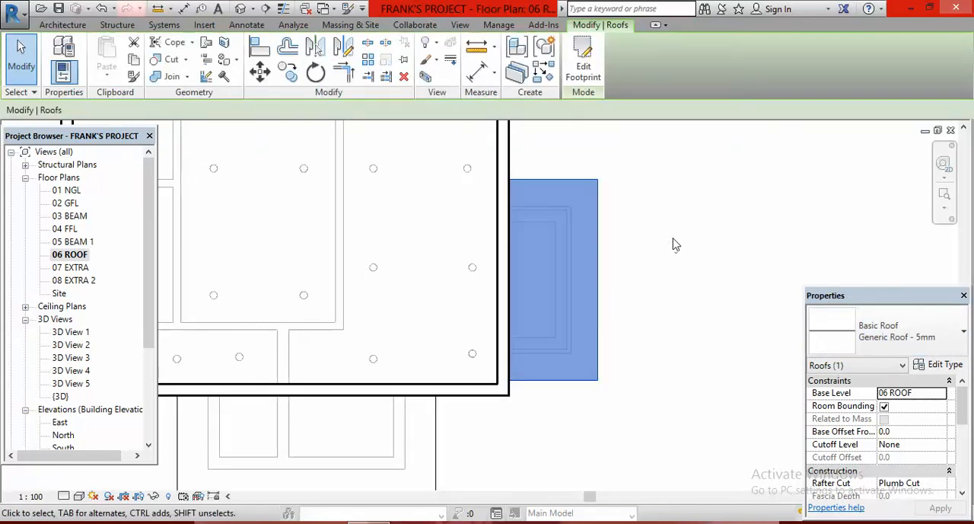
{"action": "left_click", "coordinate": [674, 242]}
- Examine the new roofs in the default 3D view, 3D View 1 and 3D View 2, including where the porch roof meets the stone wall
{"action": "left_click", "coordinate": [241, 10]}
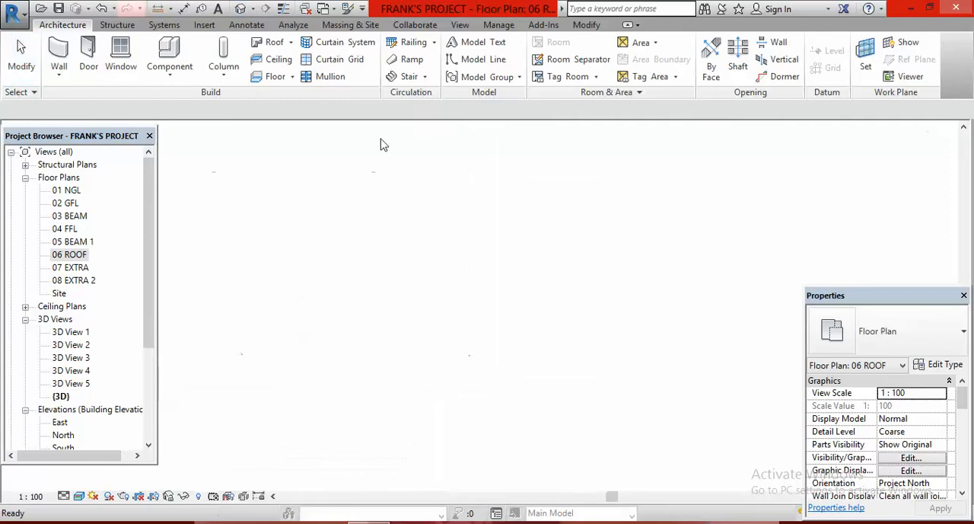
{"action": "scroll", "coordinate": [532, 320], "scroll_direction": "up", "scroll_amount": 6}
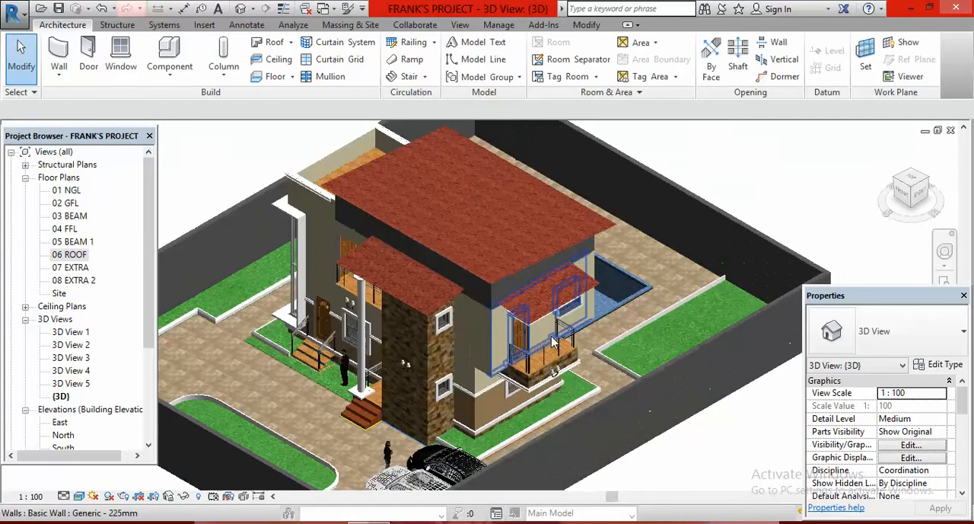
{"action": "scroll", "coordinate": [517, 272], "scroll_direction": "down", "scroll_amount": 6}
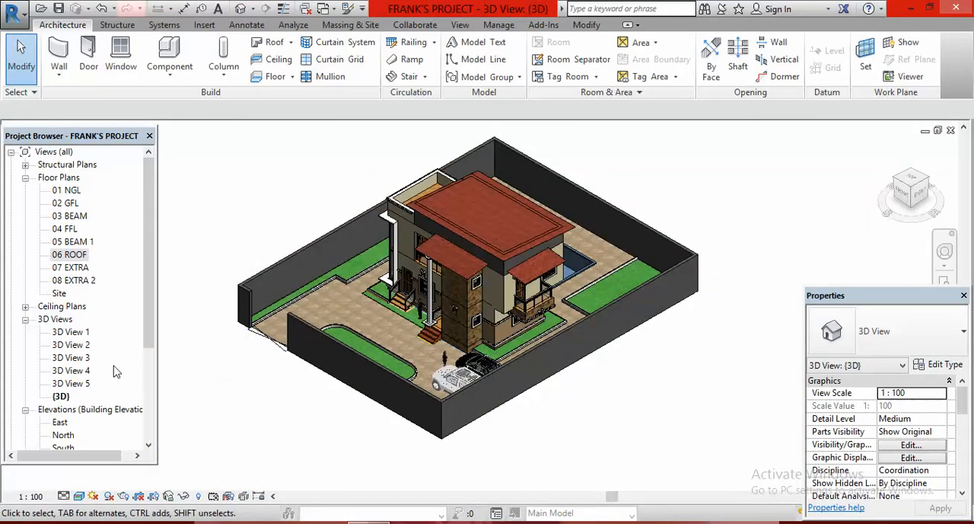
{"action": "double_click", "coordinate": [69, 335]}
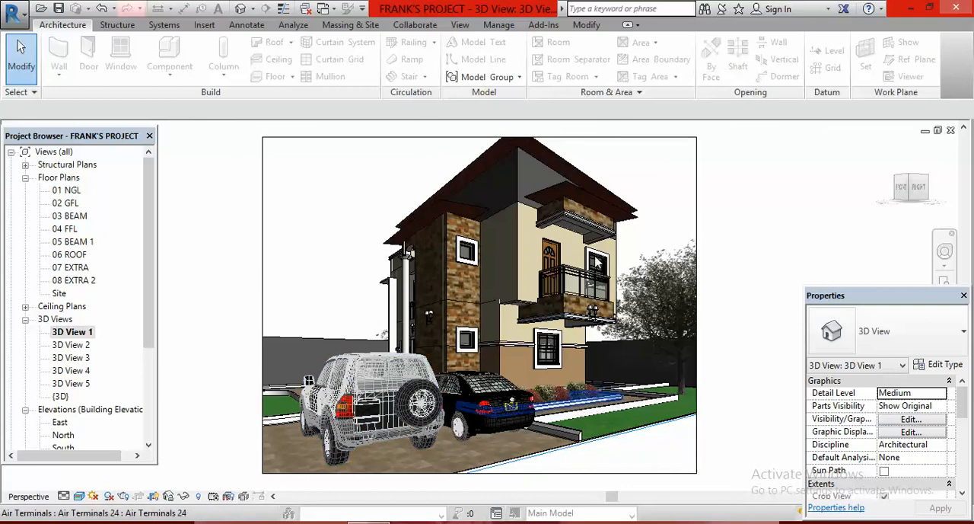
{"action": "scroll", "coordinate": [576, 156], "scroll_direction": "down", "scroll_amount": 1}
{"action": "scroll", "coordinate": [567, 163], "scroll_direction": "up", "scroll_amount": 4}
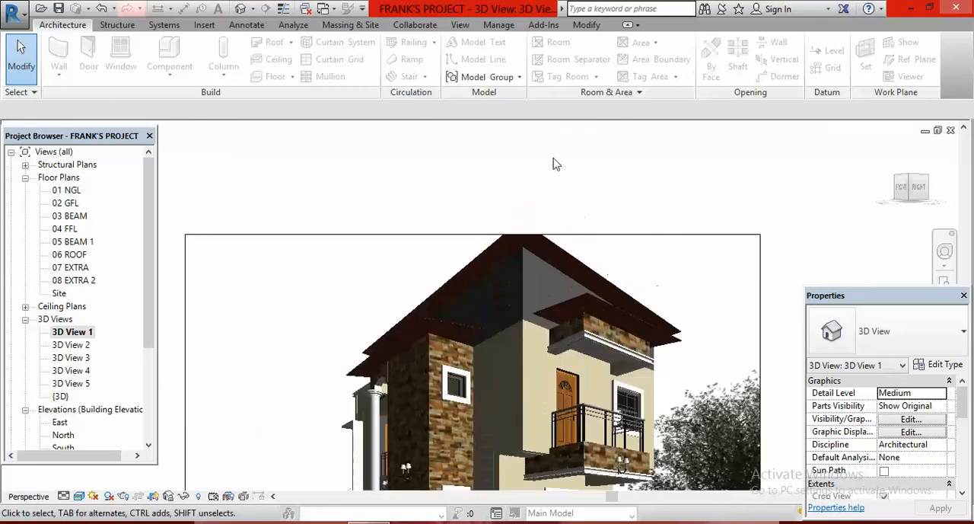
{"action": "scroll", "coordinate": [547, 215], "scroll_direction": "down", "scroll_amount": 3}
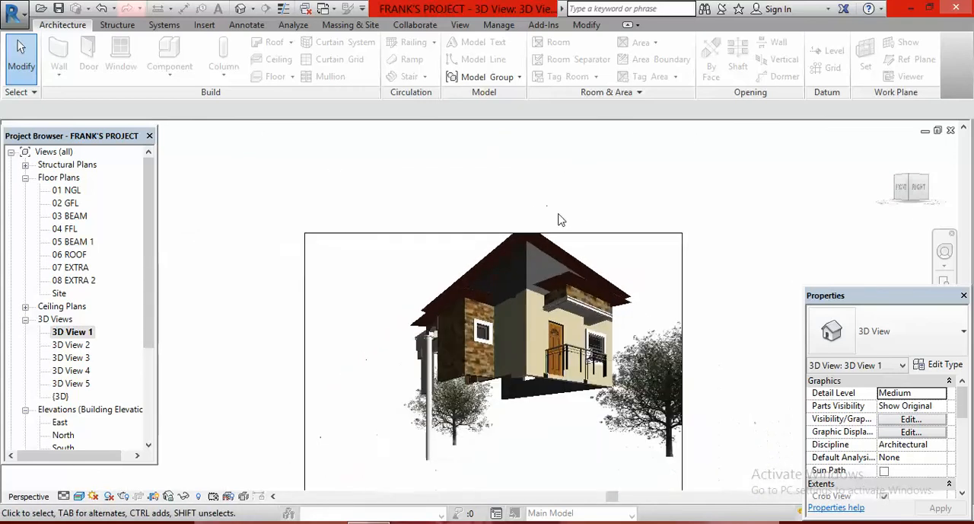
{"action": "double_click", "coordinate": [84, 346]}
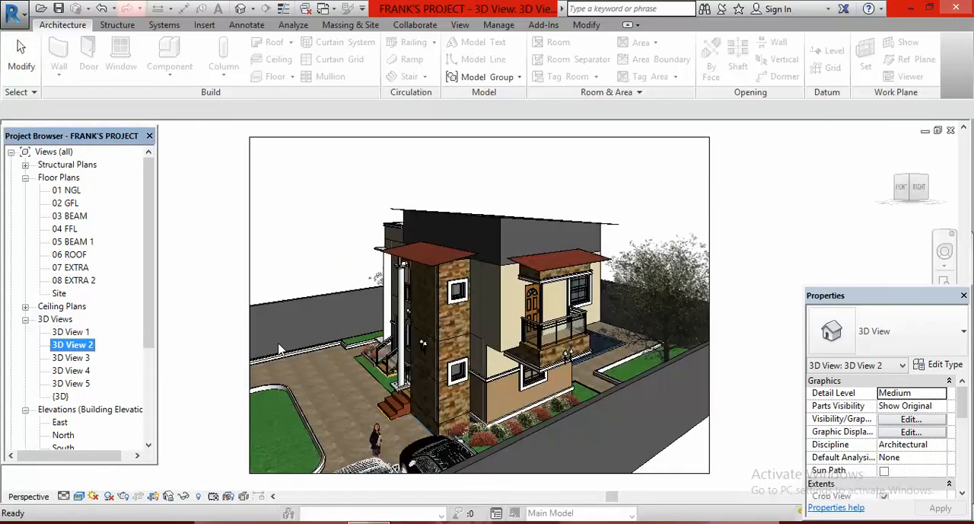
{"action": "scroll", "coordinate": [662, 384], "scroll_direction": "down", "scroll_amount": 1}
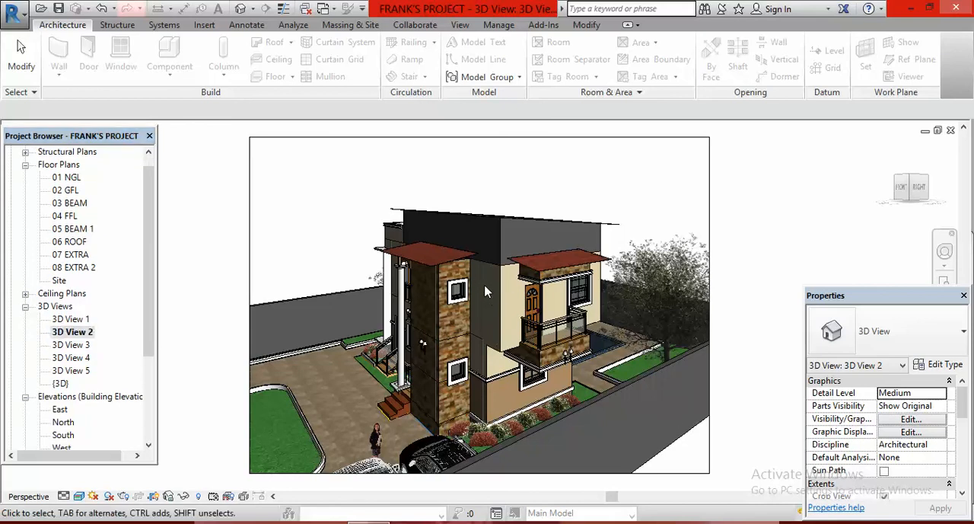
{"action": "scroll", "coordinate": [447, 257], "scroll_direction": "up", "scroll_amount": 1}
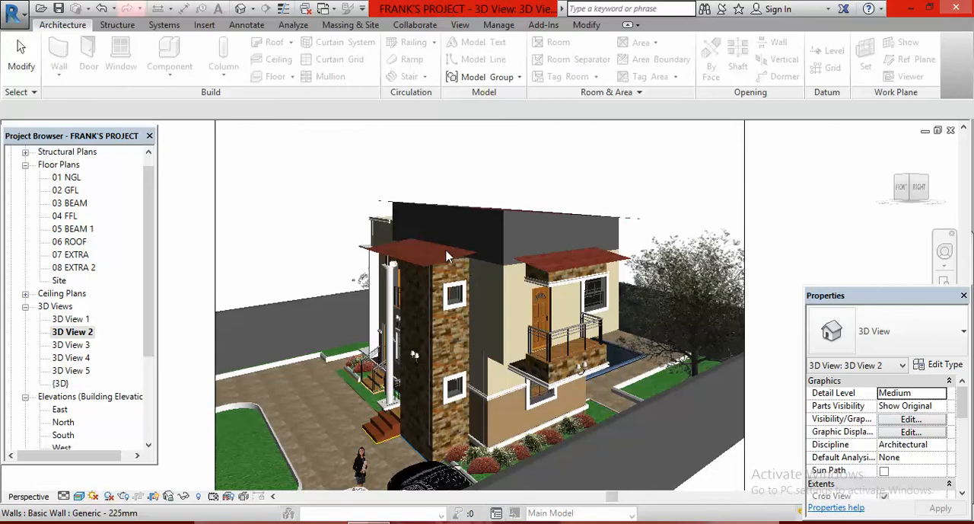
{"action": "scroll", "coordinate": [454, 259], "scroll_direction": "up", "scroll_amount": 5}
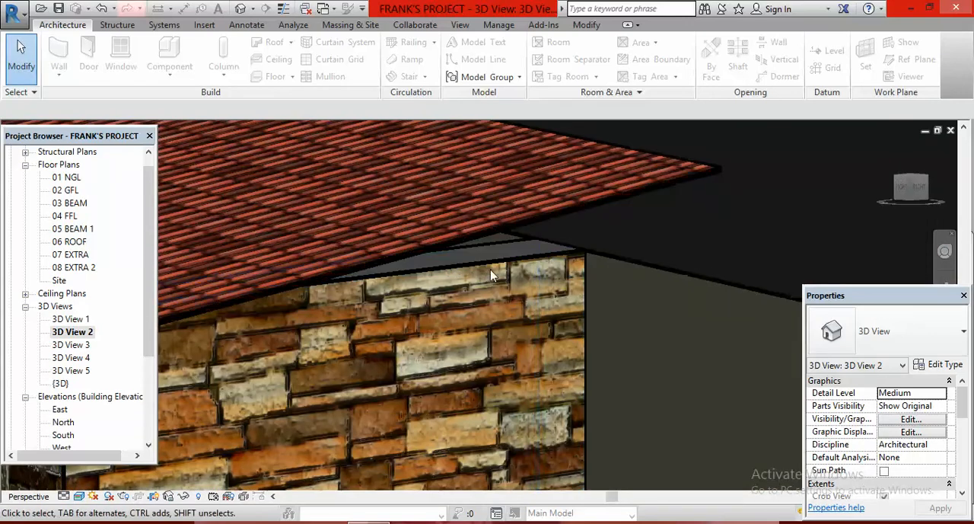
{"action": "scroll", "coordinate": [518, 227], "scroll_direction": "down", "scroll_amount": 6}
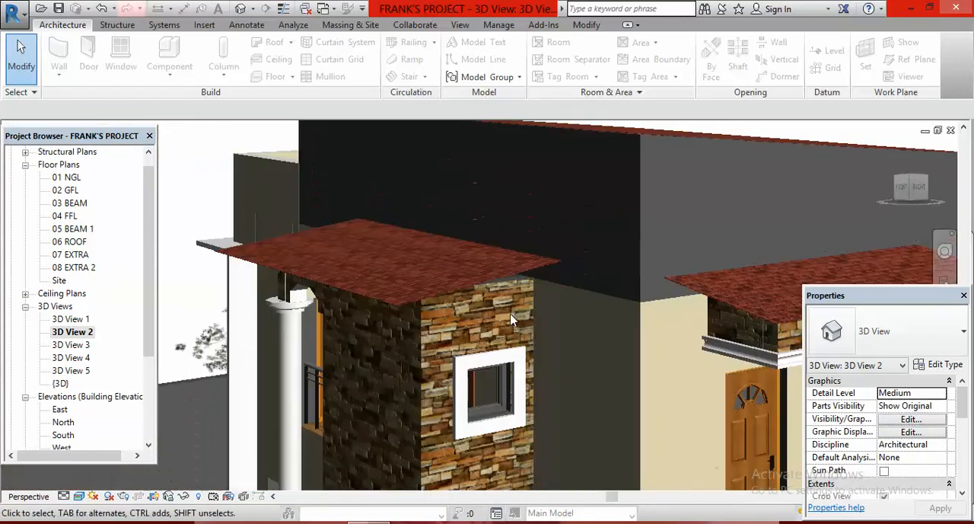
{"action": "scroll", "coordinate": [502, 315], "scroll_direction": "down", "scroll_amount": 5}
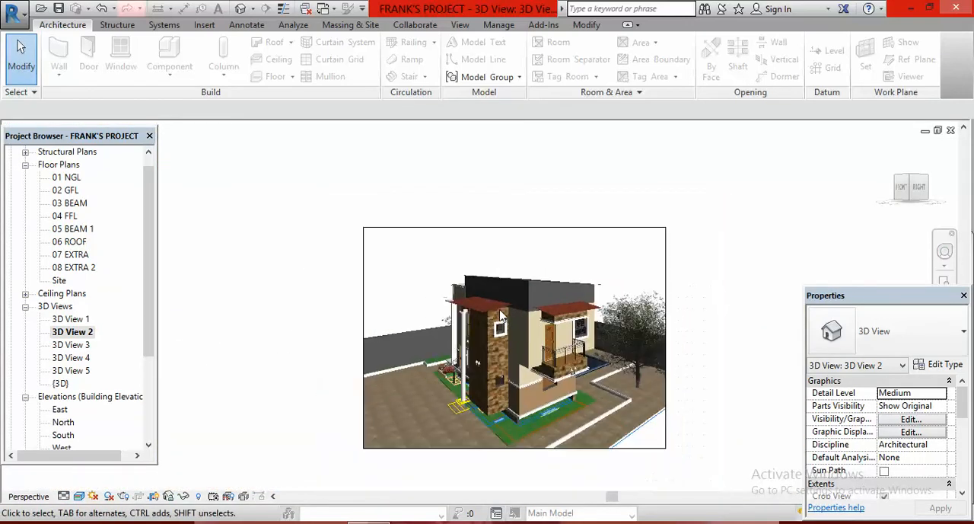
{"action": "scroll", "coordinate": [510, 316], "scroll_direction": "up", "scroll_amount": 4}
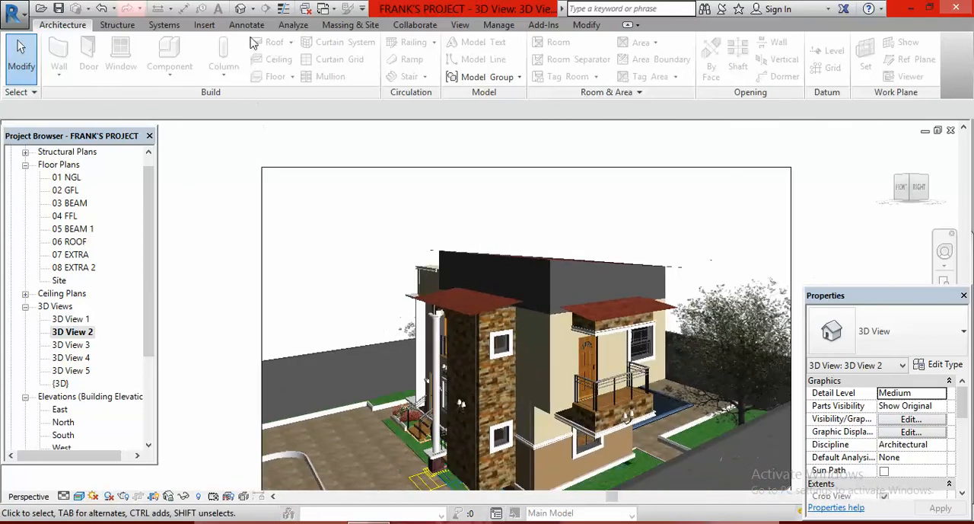
- In the default 3D view, attach the tops of the entrance tower's two upper stone walls to the porch roof
{"action": "left_click", "coordinate": [240, 9]}
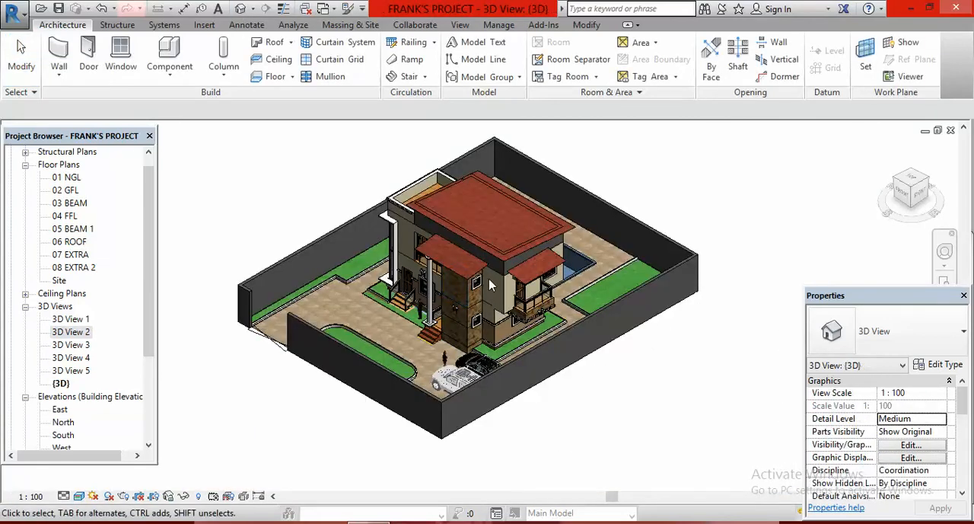
{"action": "scroll", "coordinate": [479, 278], "scroll_direction": "up", "scroll_amount": 5}
{"action": "scroll", "coordinate": [475, 276], "scroll_direction": "up", "scroll_amount": 3}
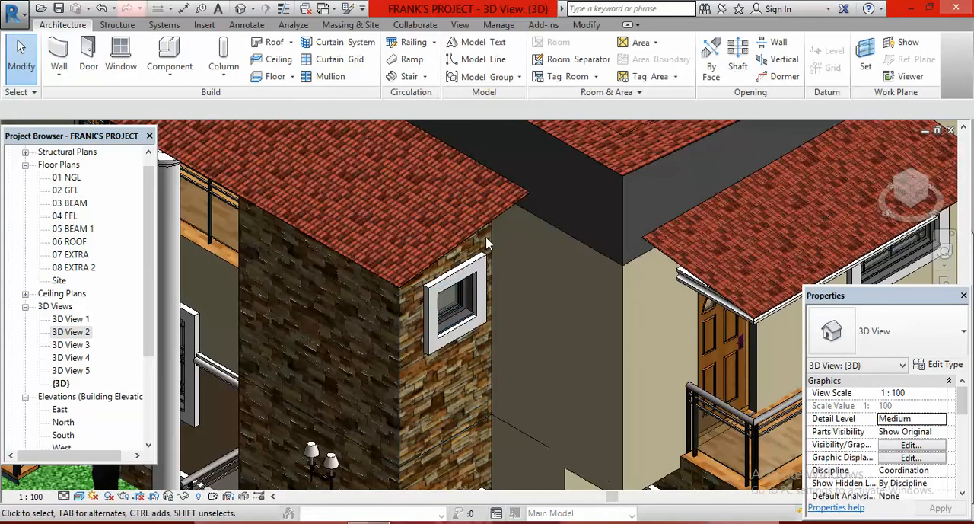
{"action": "left_click", "coordinate": [491, 245]}
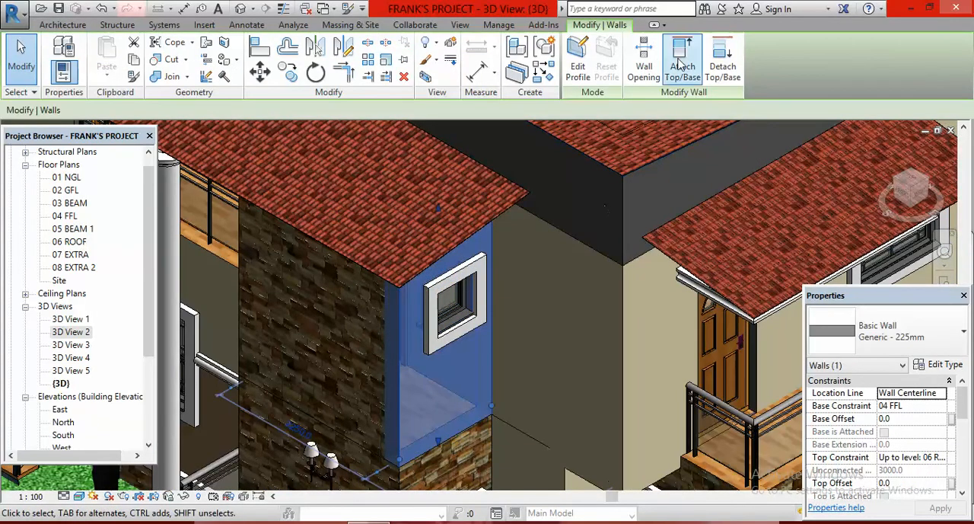
{"action": "left_click", "coordinate": [505, 213]}
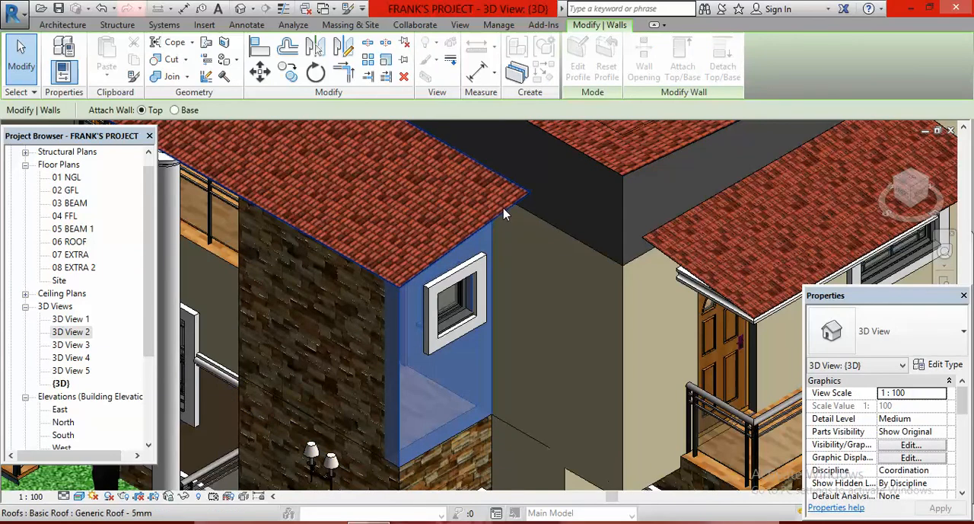
{"action": "left_click", "coordinate": [242, 320]}
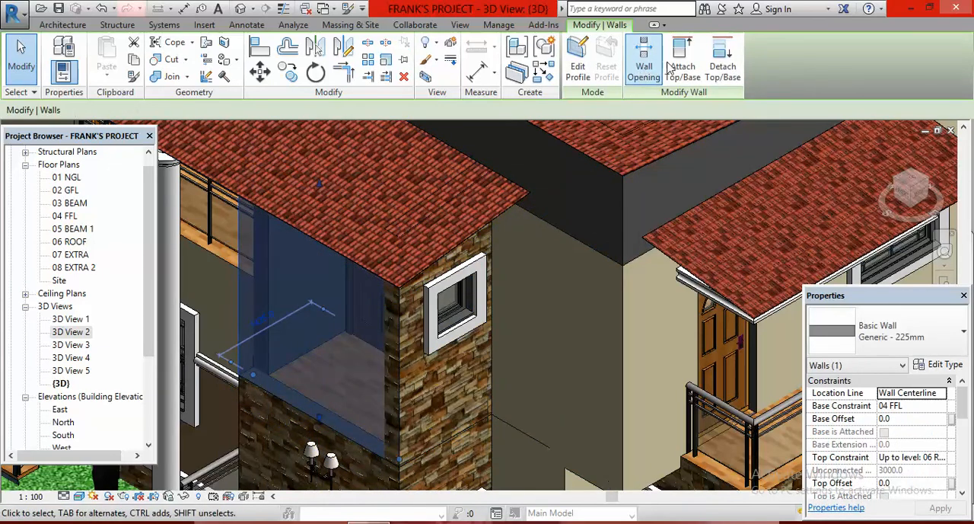
{"action": "left_click", "coordinate": [676, 65]}
{"action": "left_click", "coordinate": [498, 210]}
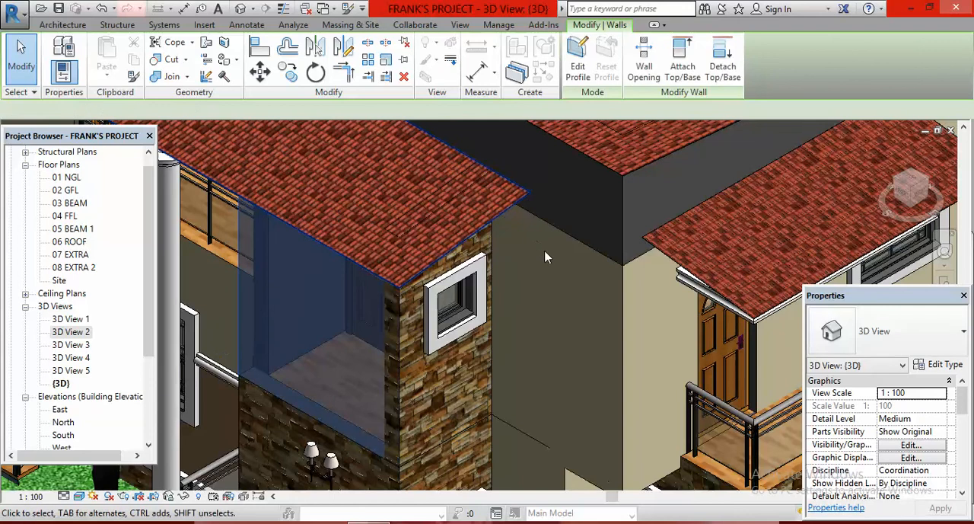
{"action": "scroll", "coordinate": [544, 290], "scroll_direction": "down", "scroll_amount": 5}
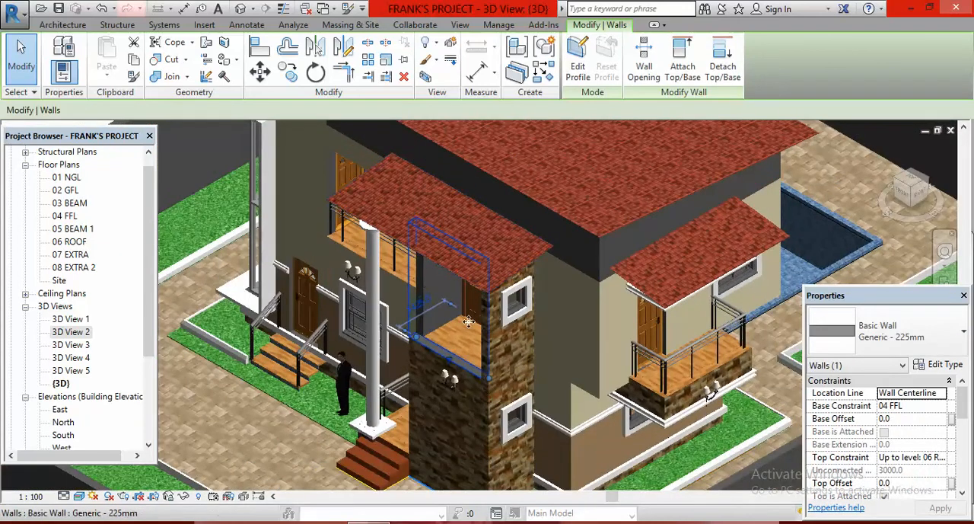
{"action": "scroll", "coordinate": [466, 263], "scroll_direction": "down", "scroll_amount": 6}
{"action": "key", "text": "Escape"}
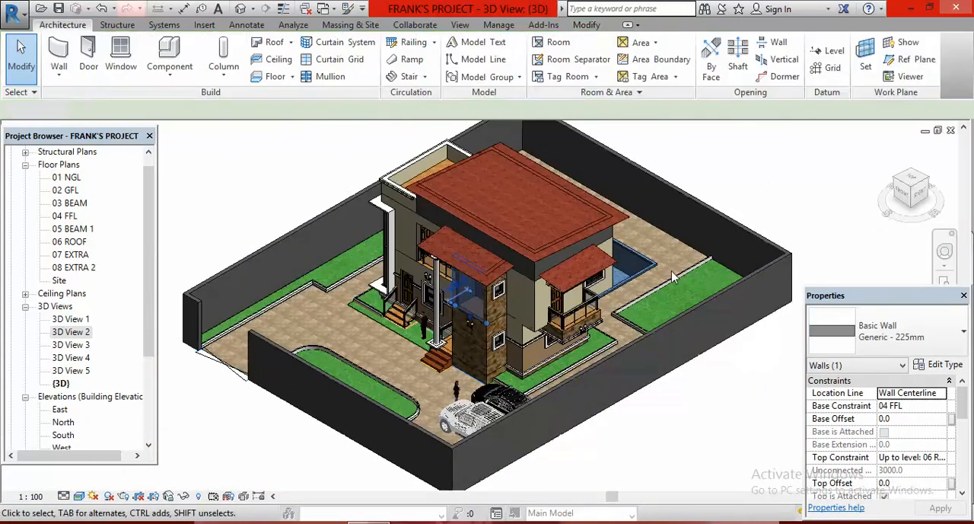
- Attach the tops of the two short stone walls above the porch column to the porch roof
{"action": "middle_click_drag", "start_coordinate": [589, 445], "coordinate": [784, 217], "text": "shift"}
{"action": "scroll", "coordinate": [598, 194], "scroll_direction": "up", "scroll_amount": 6}
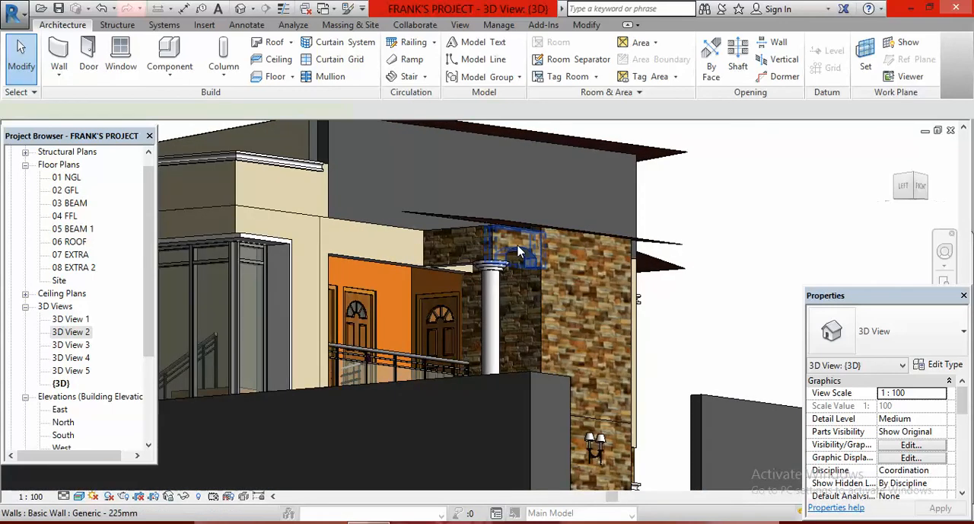
{"action": "left_click", "coordinate": [518, 252]}
{"action": "left_click", "coordinate": [683, 66]}
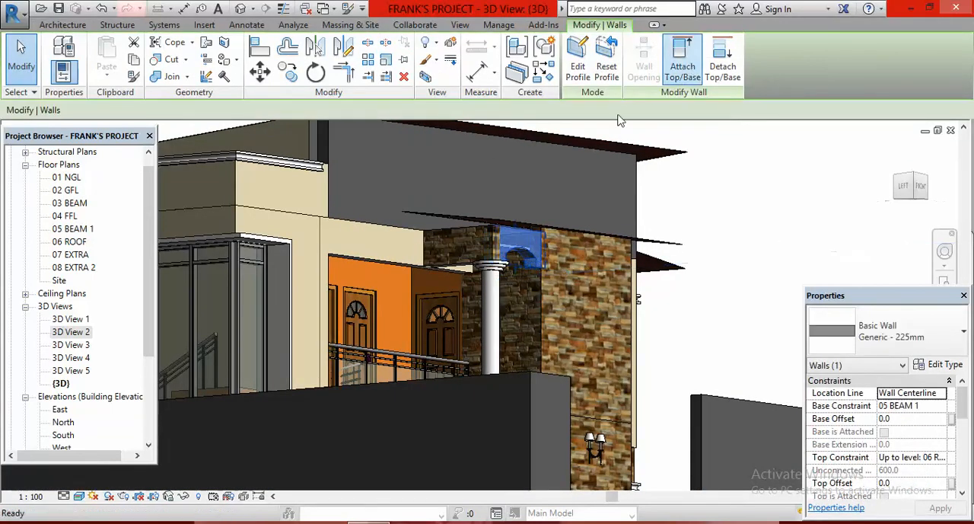
{"action": "left_click", "coordinate": [530, 227]}
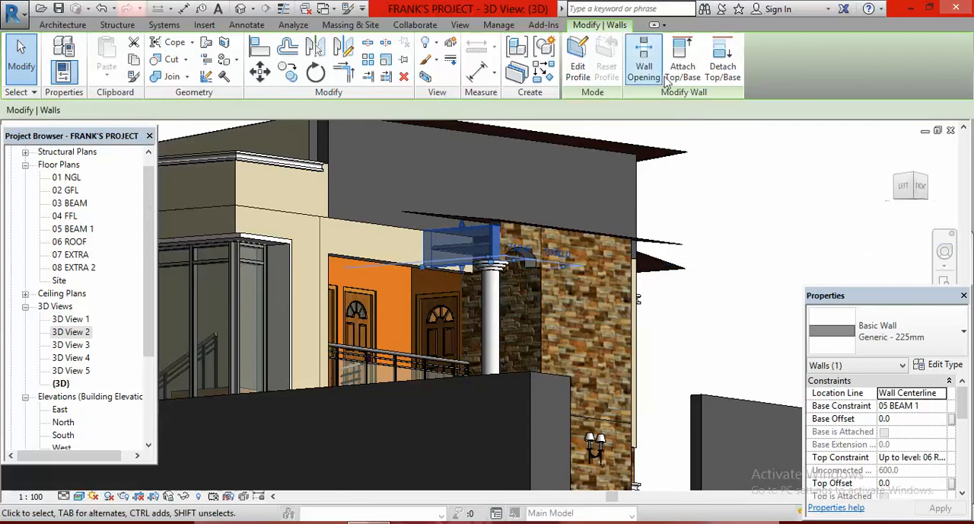
{"action": "left_click", "coordinate": [463, 214]}
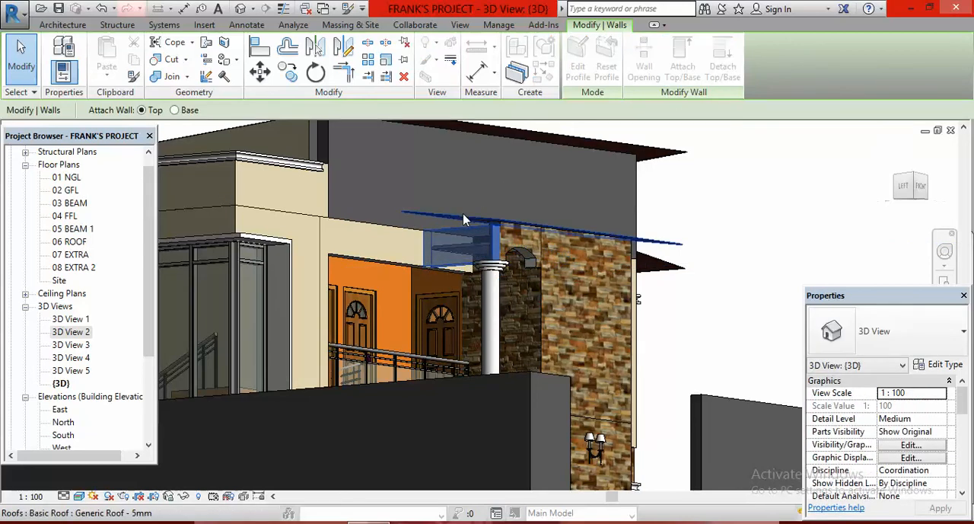
{"action": "left_click", "coordinate": [700, 230]}
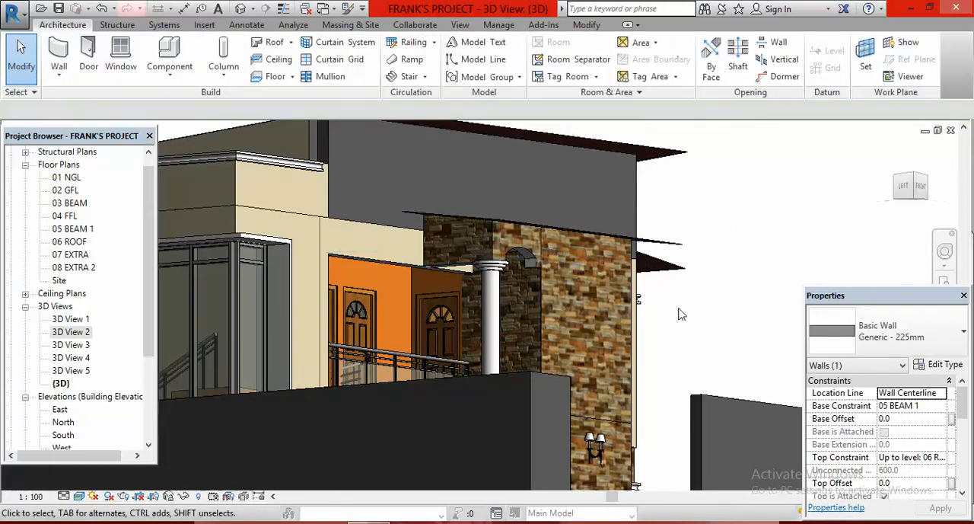
{"action": "scroll", "coordinate": [487, 296], "scroll_direction": "down", "scroll_amount": 1}
{"action": "scroll", "coordinate": [487, 296], "scroll_direction": "down", "scroll_amount": 1}
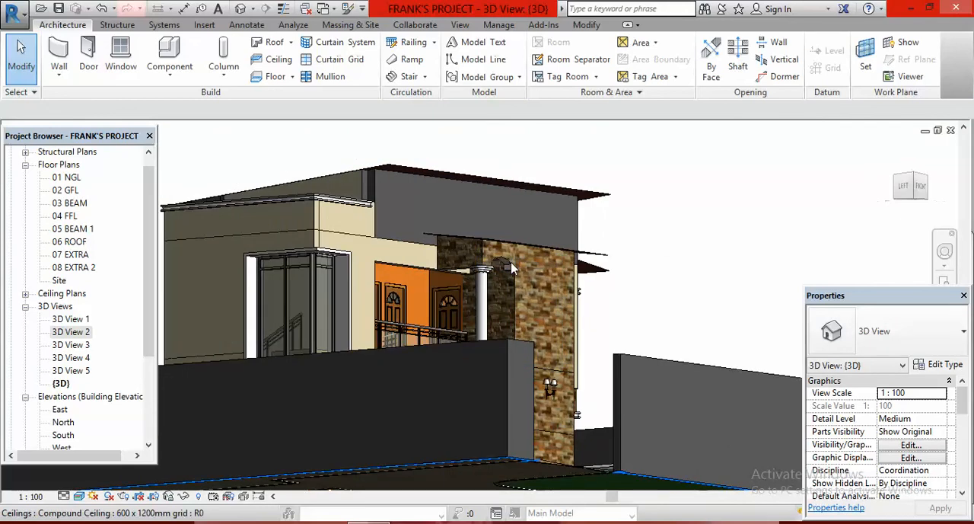
- Attach the top of the short front-facing stone wall above the east balcony to the east projection roof
{"action": "left_click", "coordinate": [928, 183]}
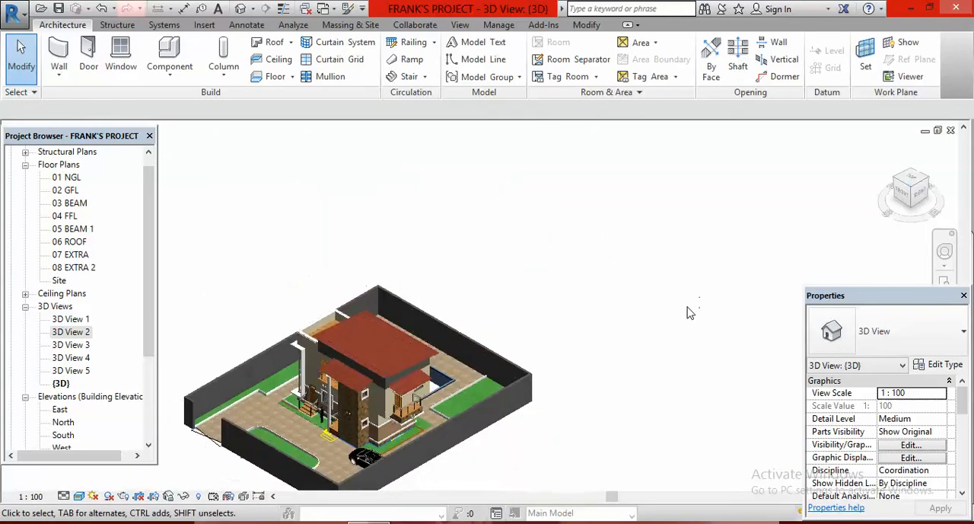
{"action": "scroll", "coordinate": [583, 332], "scroll_direction": "up", "scroll_amount": 4}
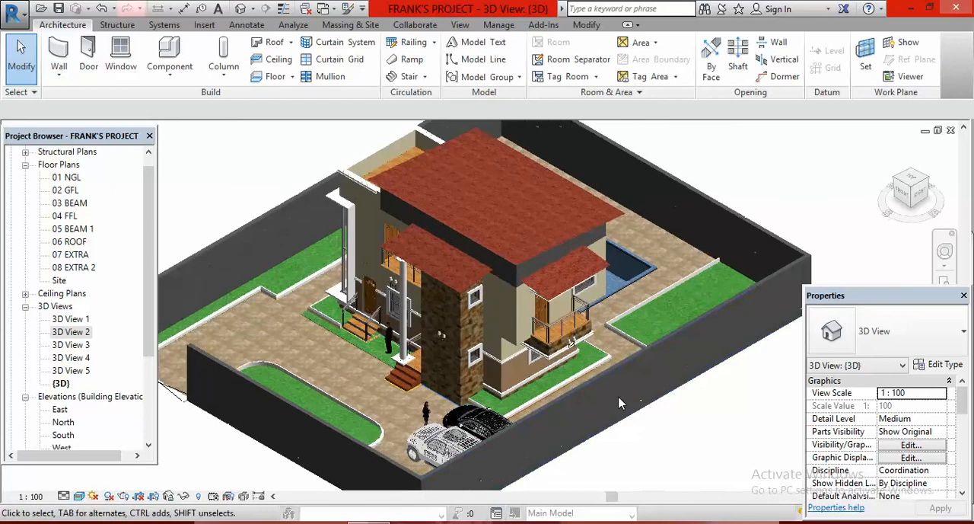
{"action": "middle_click_drag", "start_coordinate": [659, 447], "coordinate": [668, 220], "text": "shift"}
{"action": "scroll", "coordinate": [544, 179], "scroll_direction": "up", "scroll_amount": 3}
{"action": "scroll", "coordinate": [543, 179], "scroll_direction": "up", "scroll_amount": 4}
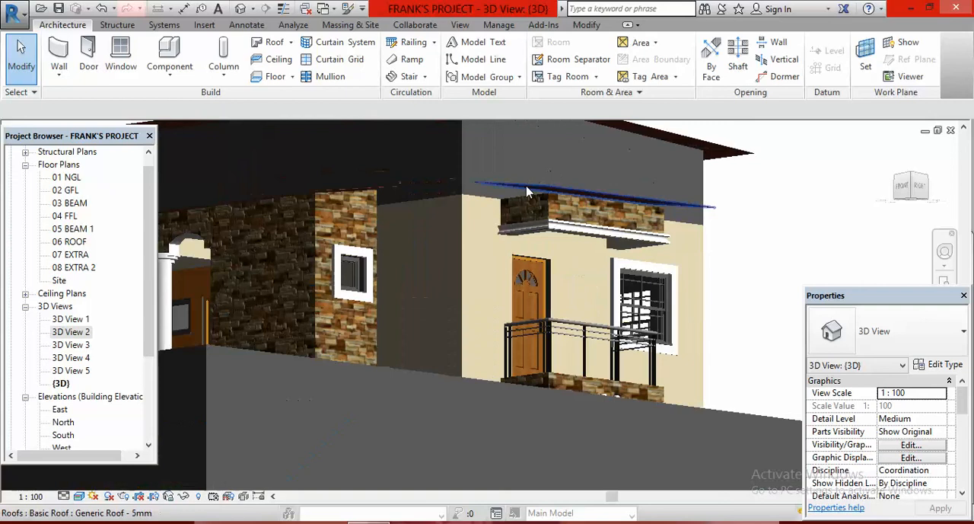
{"action": "left_click", "coordinate": [523, 217]}
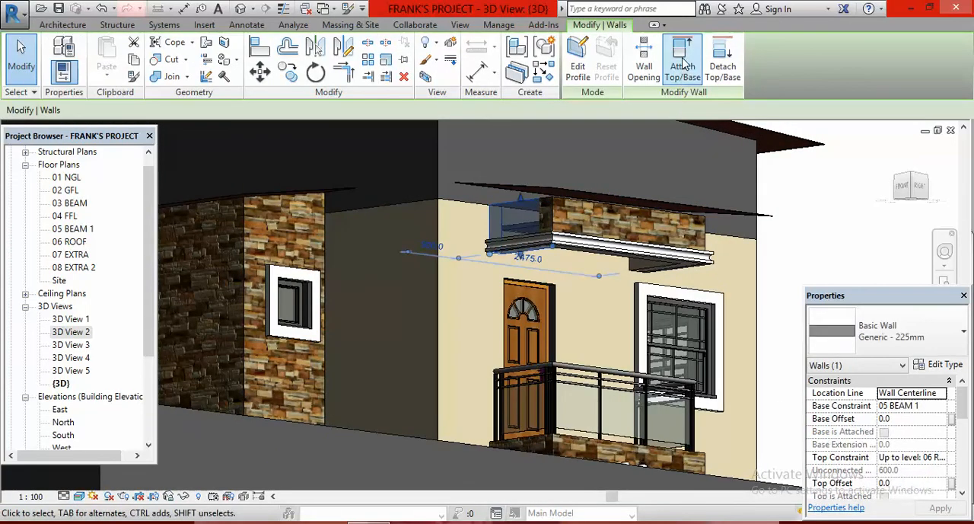
{"action": "left_click", "coordinate": [683, 67]}
{"action": "left_click", "coordinate": [508, 187]}
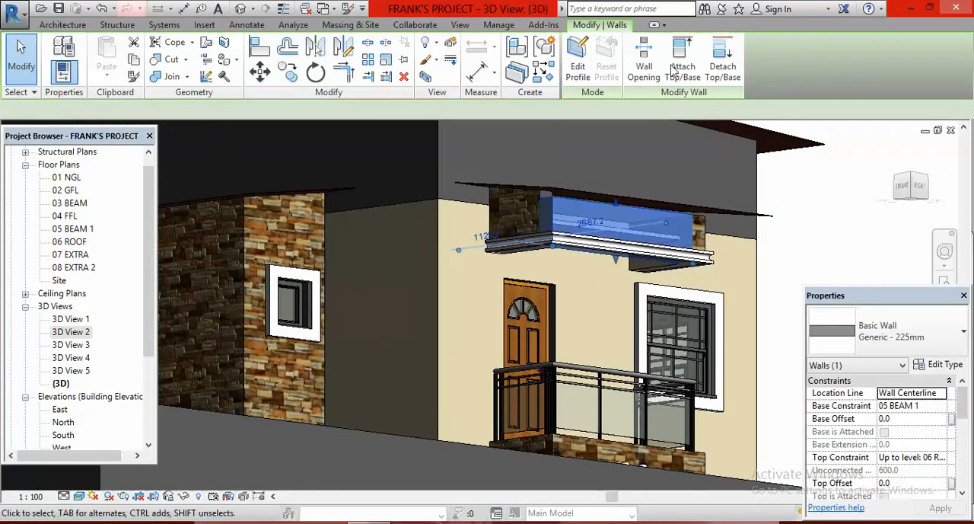
- Attach the top of the long east-facing stone wall above the balcony to the same projection roof
{"action": "left_click", "coordinate": [682, 65]}
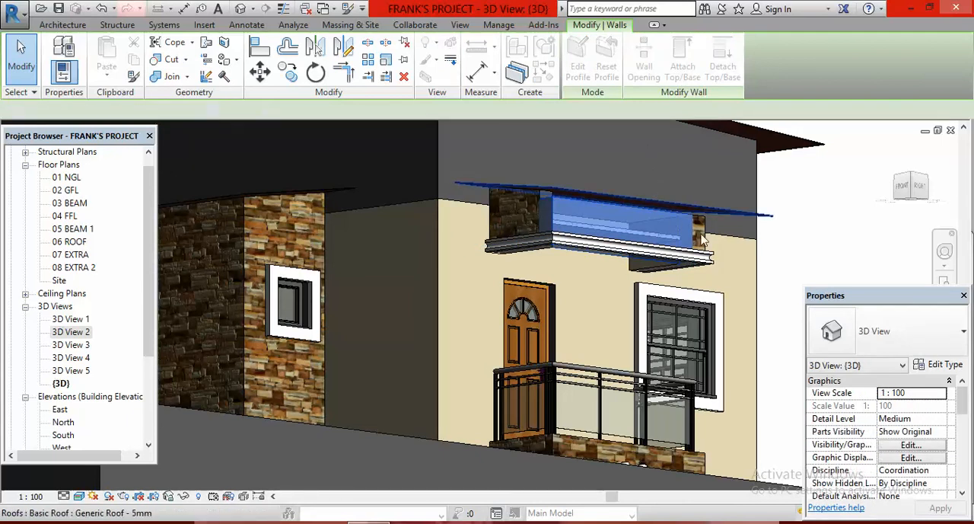
{"action": "left_click", "coordinate": [659, 204]}
{"action": "middle_click_drag", "start_coordinate": [659, 204], "coordinate": [777, 241], "text": "shift"}
{"action": "left_click", "coordinate": [777, 251]}
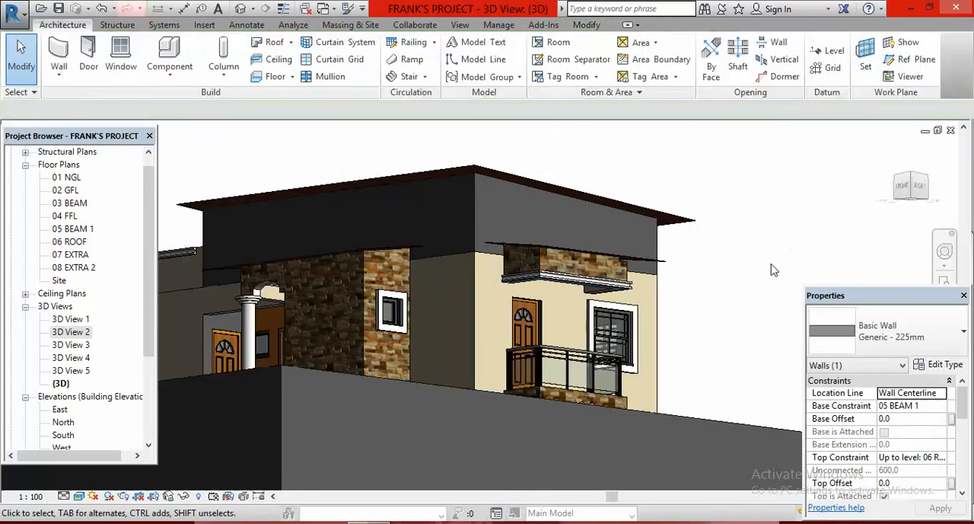
- Attach the top of the short rear-facing wall above the east balcony to the projection roof
{"action": "middle_click_drag", "start_coordinate": [772, 270], "coordinate": [332, 297], "text": "shift"}
{"action": "scroll", "coordinate": [305, 293], "scroll_direction": "up", "scroll_amount": 5}
{"action": "left_click", "coordinate": [293, 293]}
{"action": "left_click", "coordinate": [682, 61]}
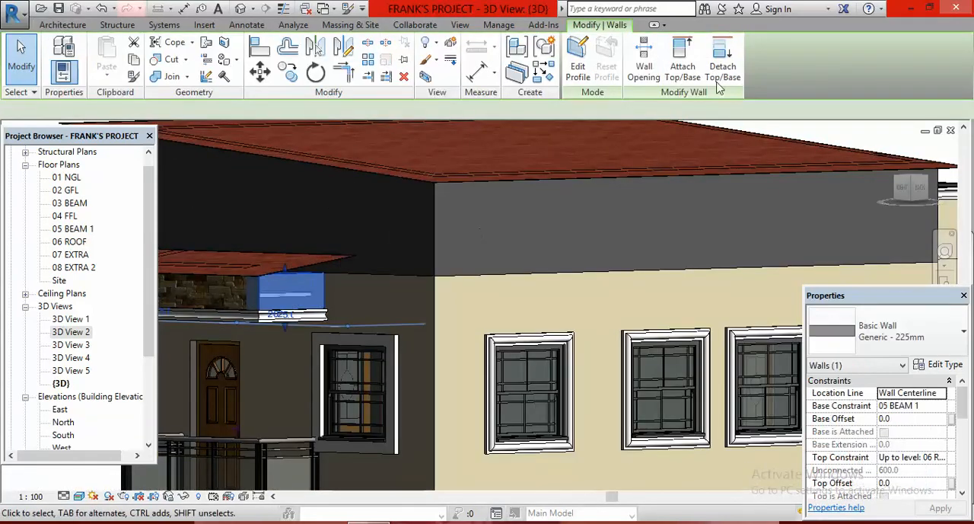
{"action": "left_click", "coordinate": [450, 267]}
{"action": "scroll", "coordinate": [532, 327], "scroll_direction": "down", "scroll_amount": 6}
{"action": "key", "text": "Escape"}
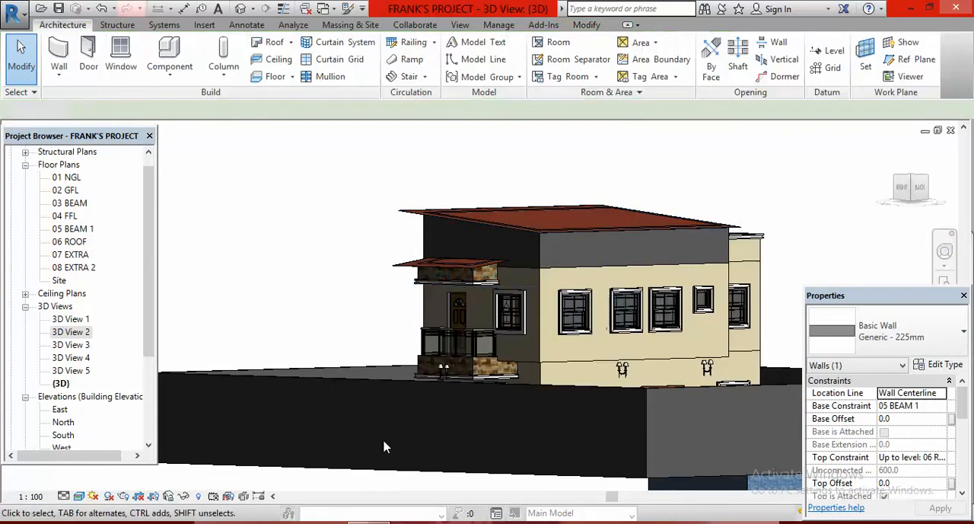
- Open 3D View 2 and examine how the porch and east projection roofs meet the stone walls beneath them
{"action": "double_click", "coordinate": [80, 335]}
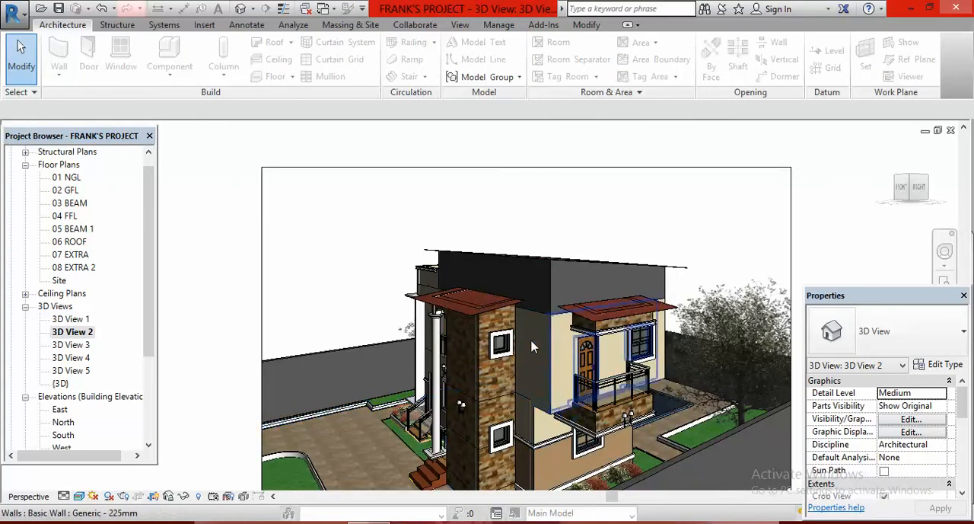
{"action": "scroll", "coordinate": [516, 317], "scroll_direction": "up", "scroll_amount": 6}
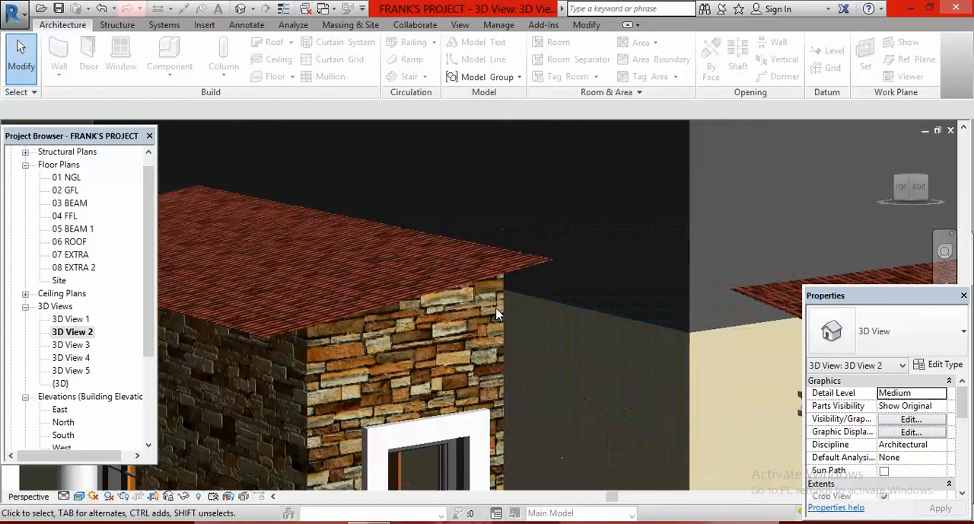
{"action": "scroll", "coordinate": [516, 255], "scroll_direction": "down", "scroll_amount": 10}
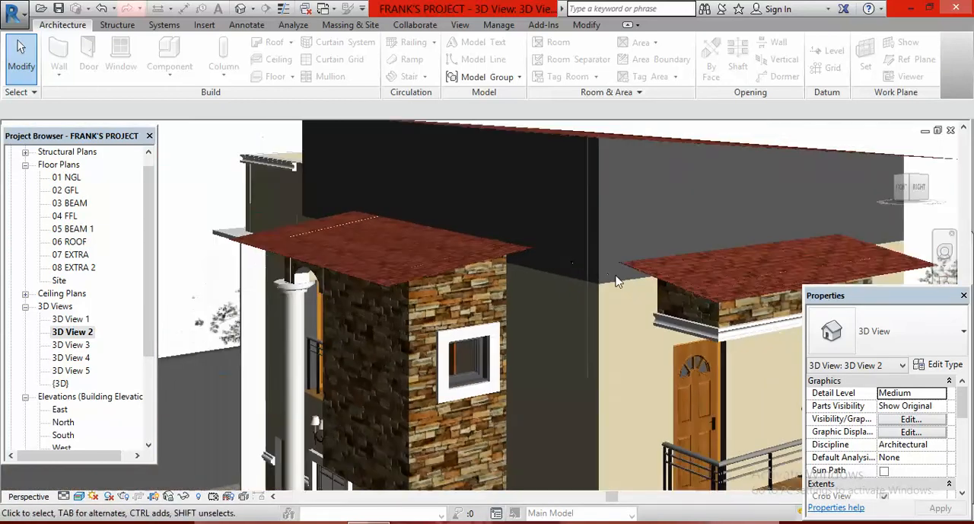
{"action": "scroll", "coordinate": [549, 321], "scroll_direction": "down", "scroll_amount": 3}
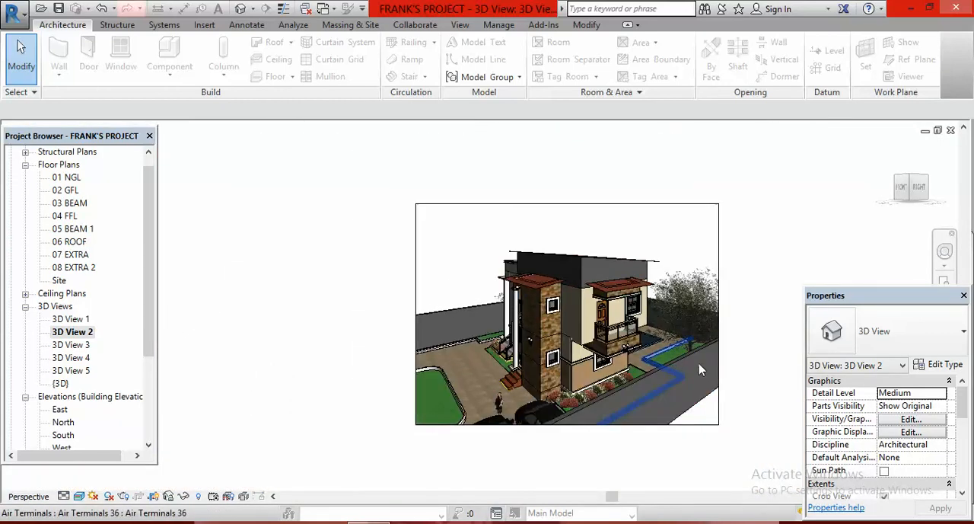
{"action": "scroll", "coordinate": [678, 357], "scroll_direction": "up", "scroll_amount": 1}
{"action": "scroll", "coordinate": [356, 276], "scroll_direction": "down", "scroll_amount": 1}
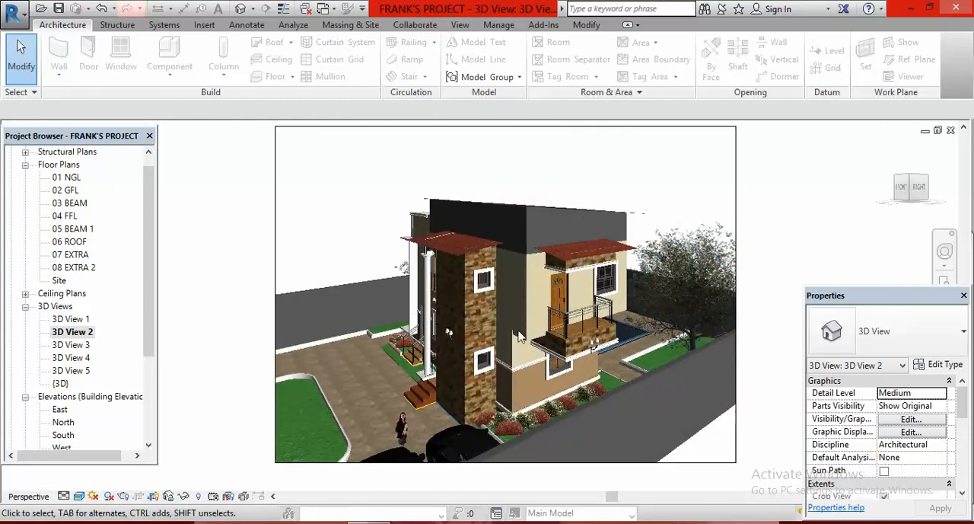